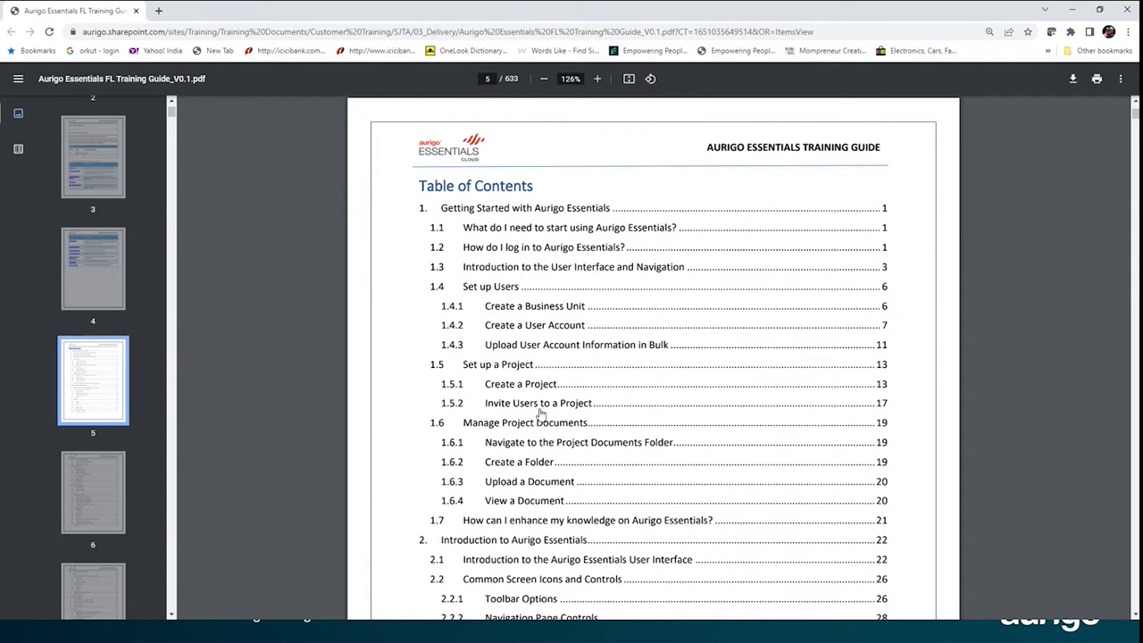
Look through the training guide's table of contents and open section 3.1.1, Application Settings.
scroll(540, 413, down, 3)
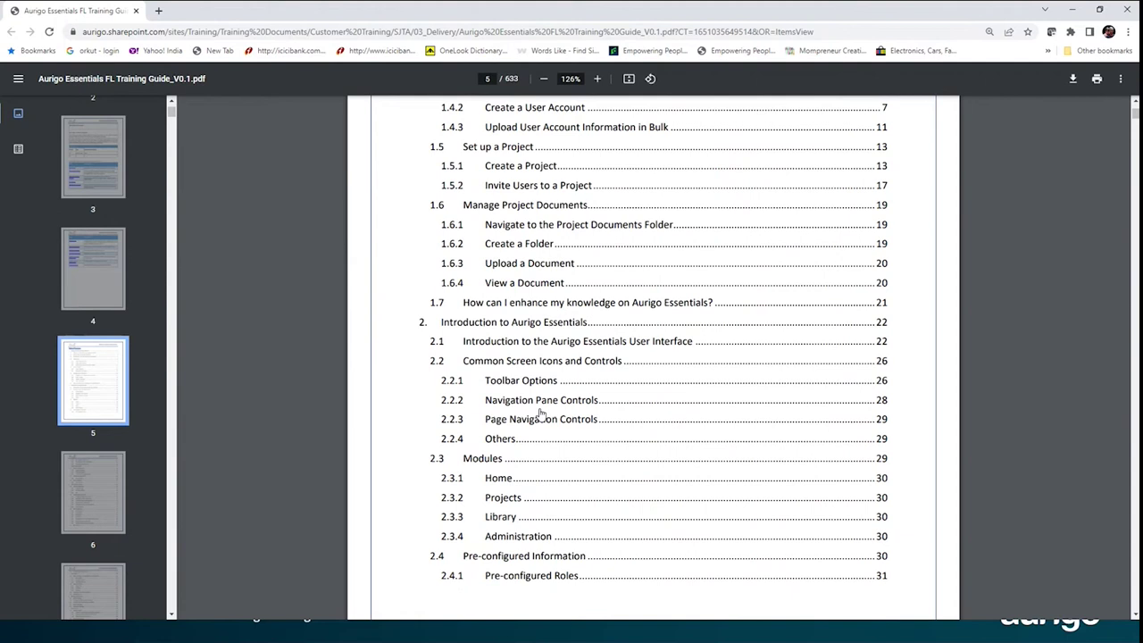
scroll(541, 413, up, 2)
scroll(540, 413, down, 8)
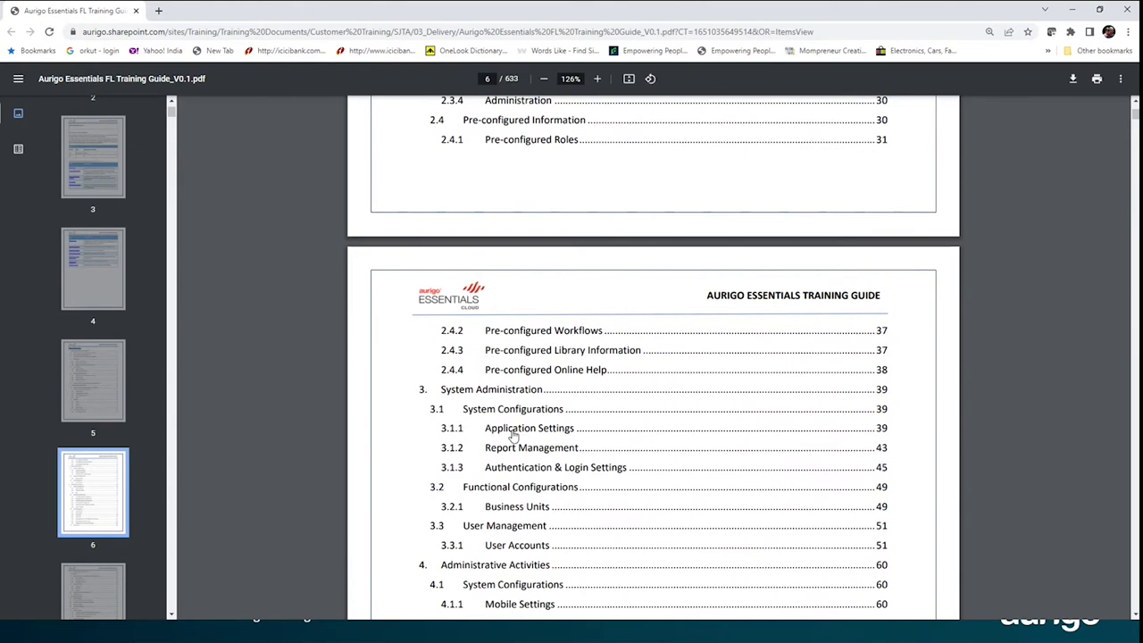
click(514, 435)
Read the guide's Application Settings section through to the description of the Allowed File Types field.
scroll(526, 259, down, 2)
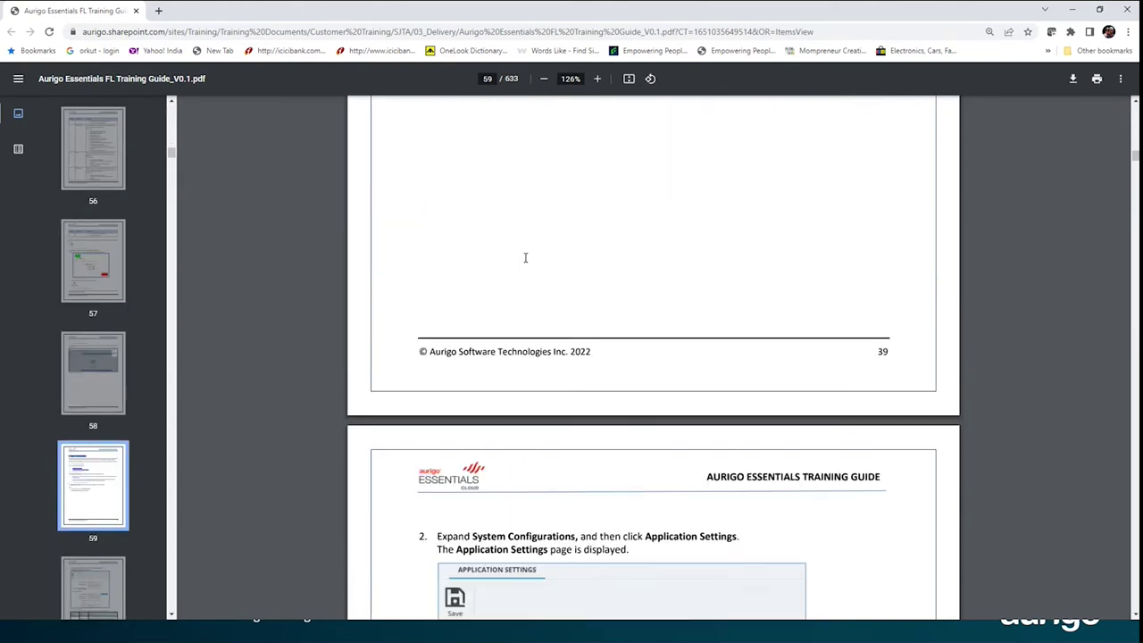
scroll(526, 259, down, 5)
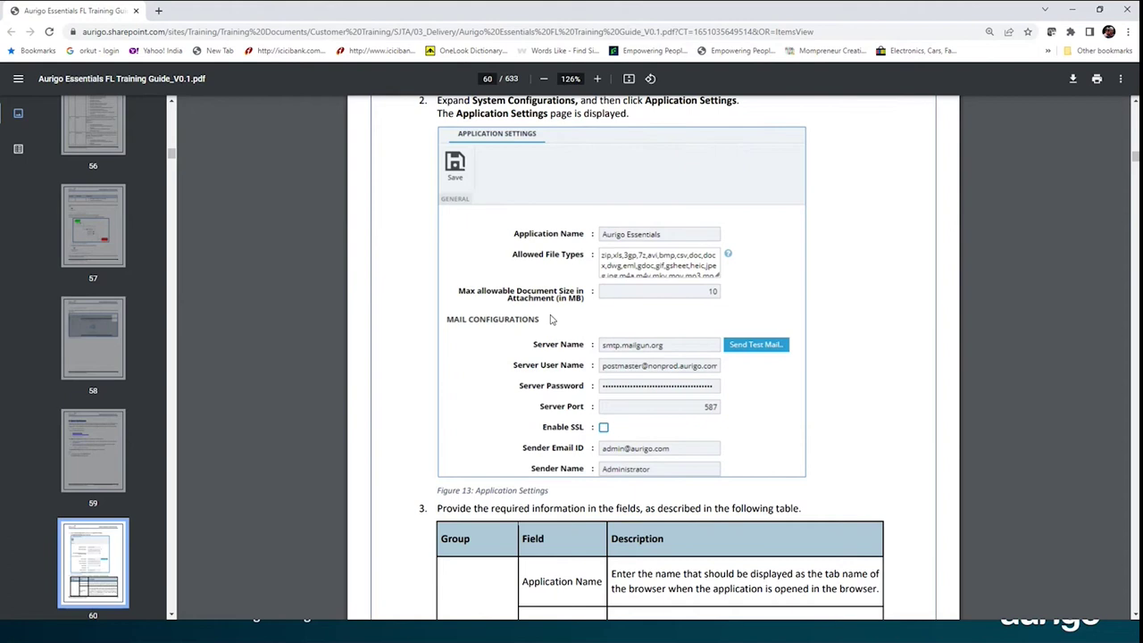
scroll(608, 343, down, 5)
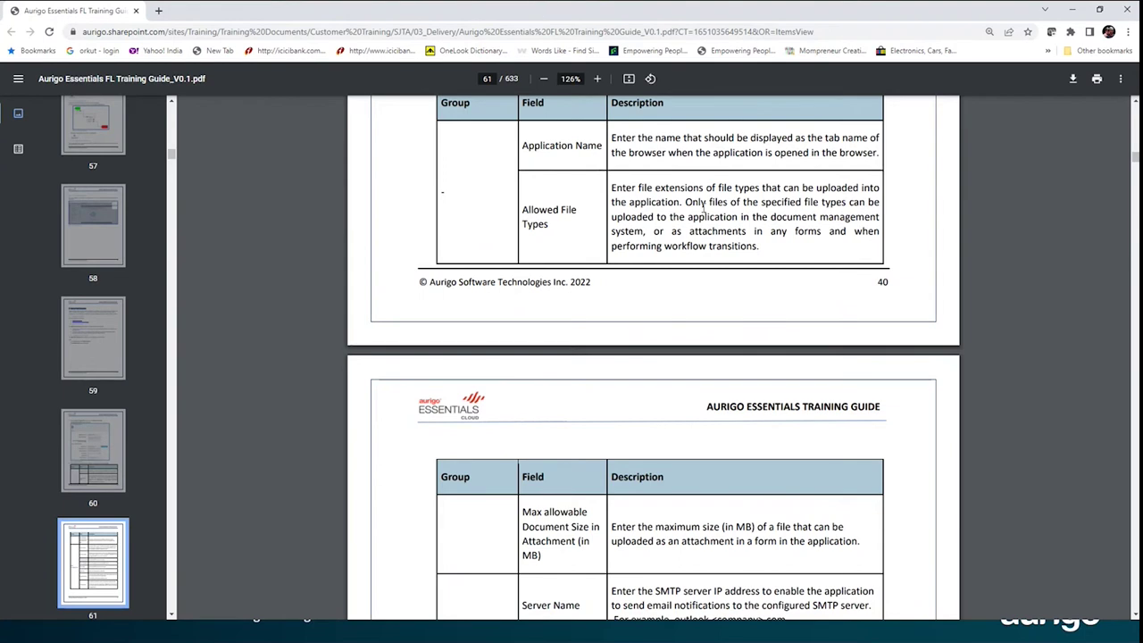
drag(613, 187, 868, 261)
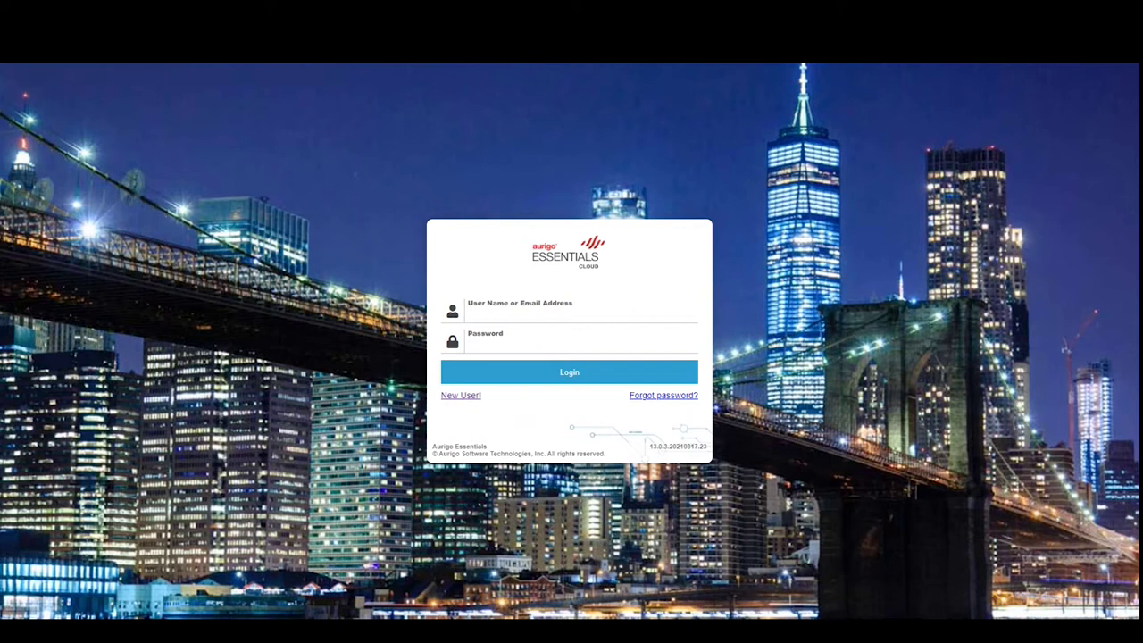
Switch to Aurigo Essentials and log in with the saved user name and password.
click(562, 314)
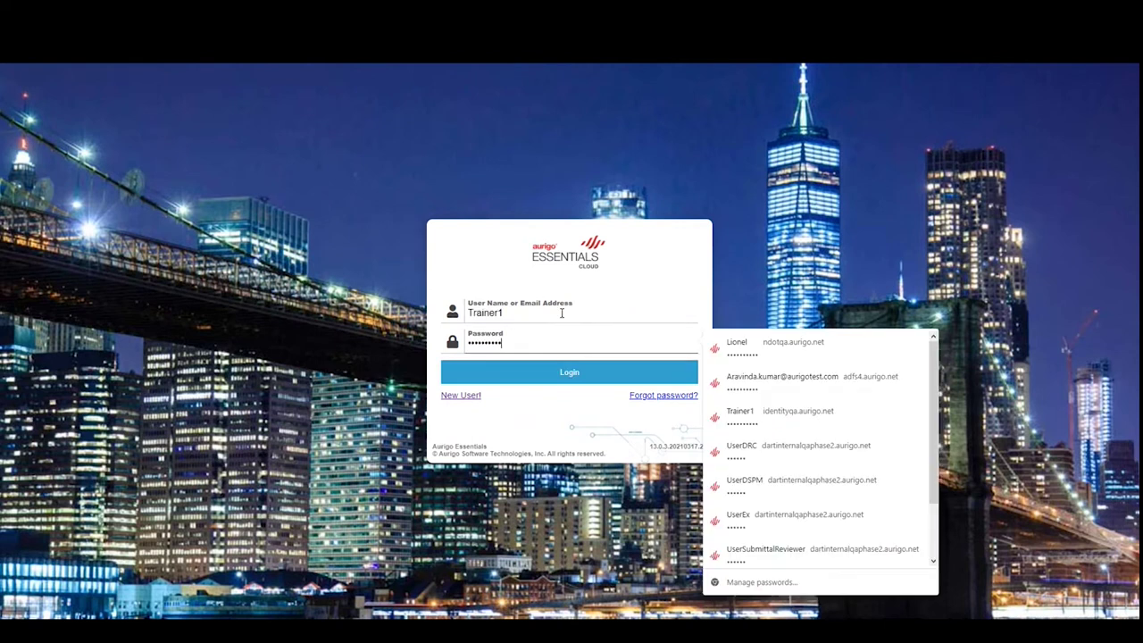
key(Return)
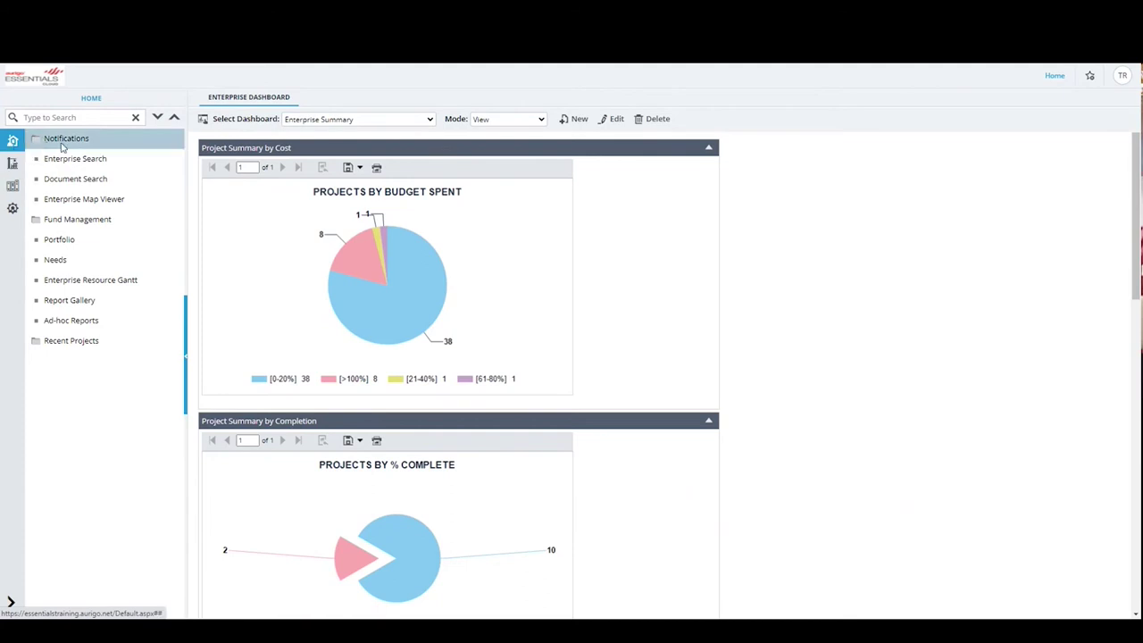
Look at the Projects, Library and Administration modules in turn, ending in Administration.
click(12, 167)
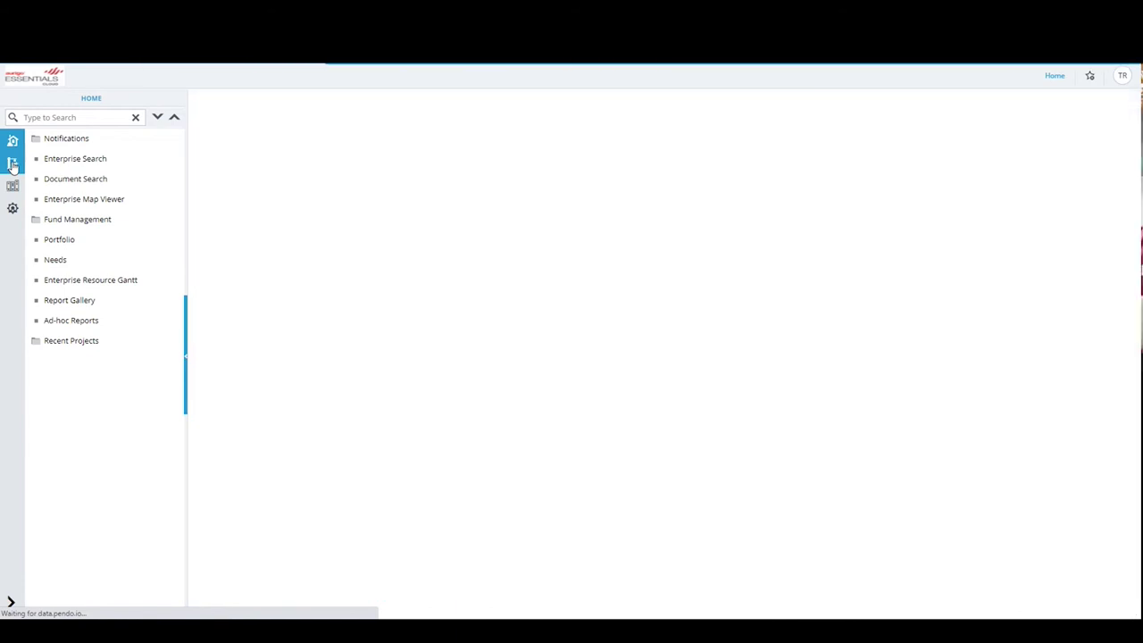
click(22, 191)
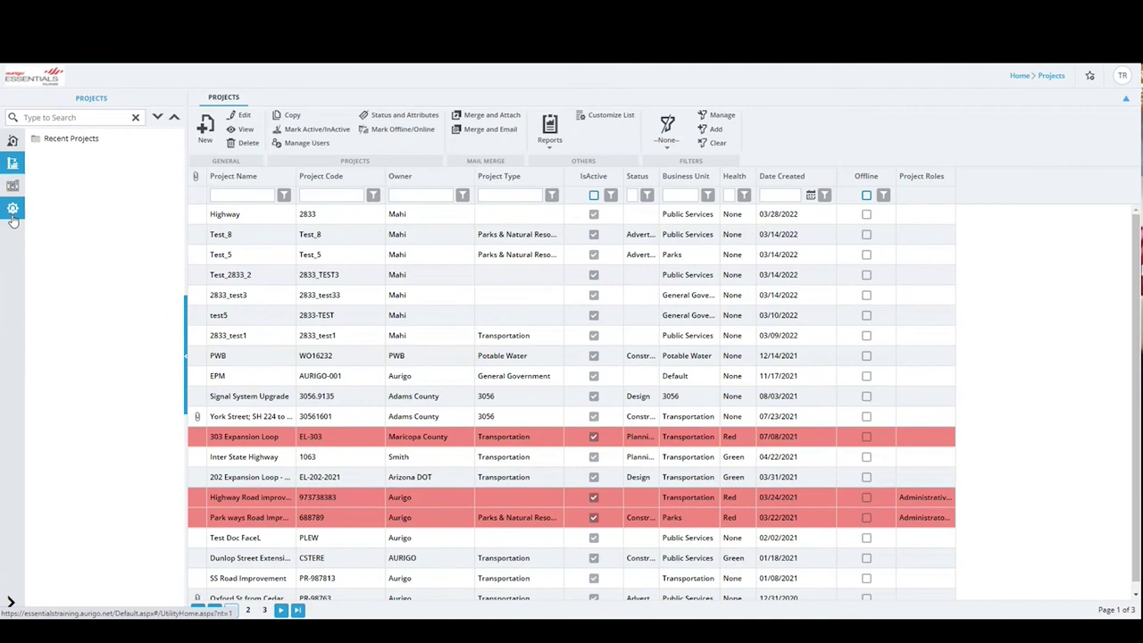
click(12, 193)
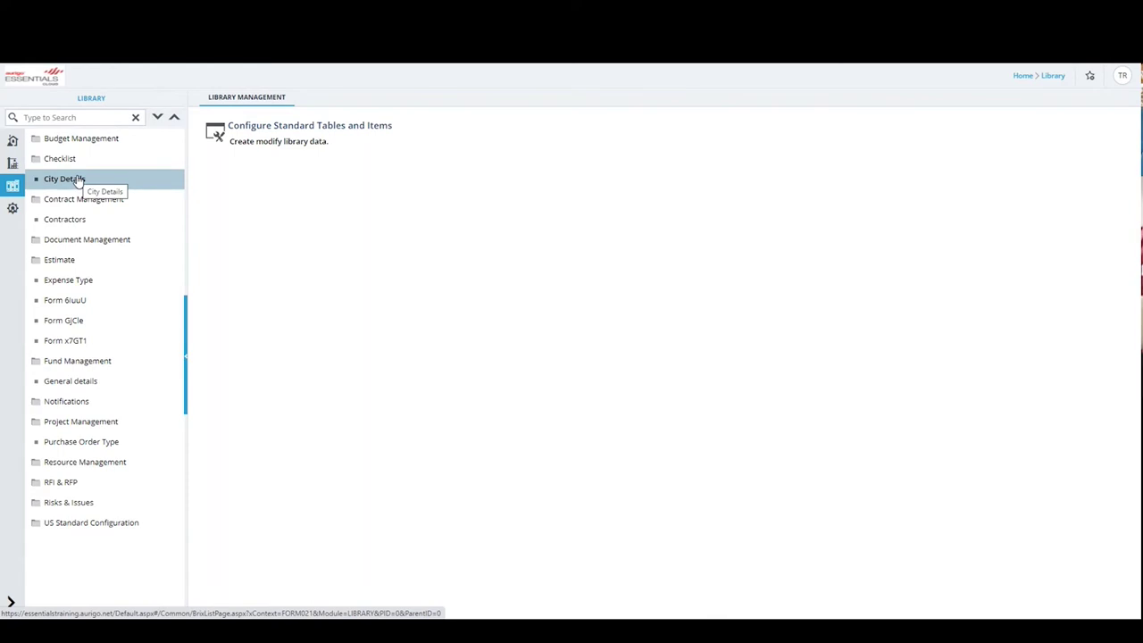
click(13, 207)
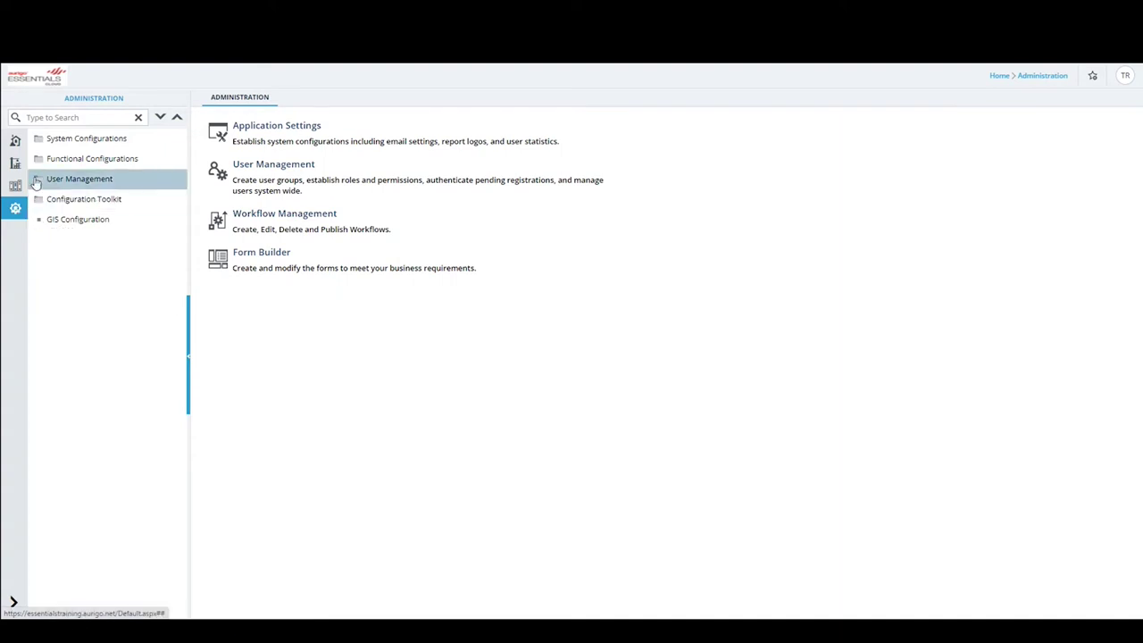
Expand User Management and view its Security Roles and Permissions pages.
click(36, 181)
click(80, 222)
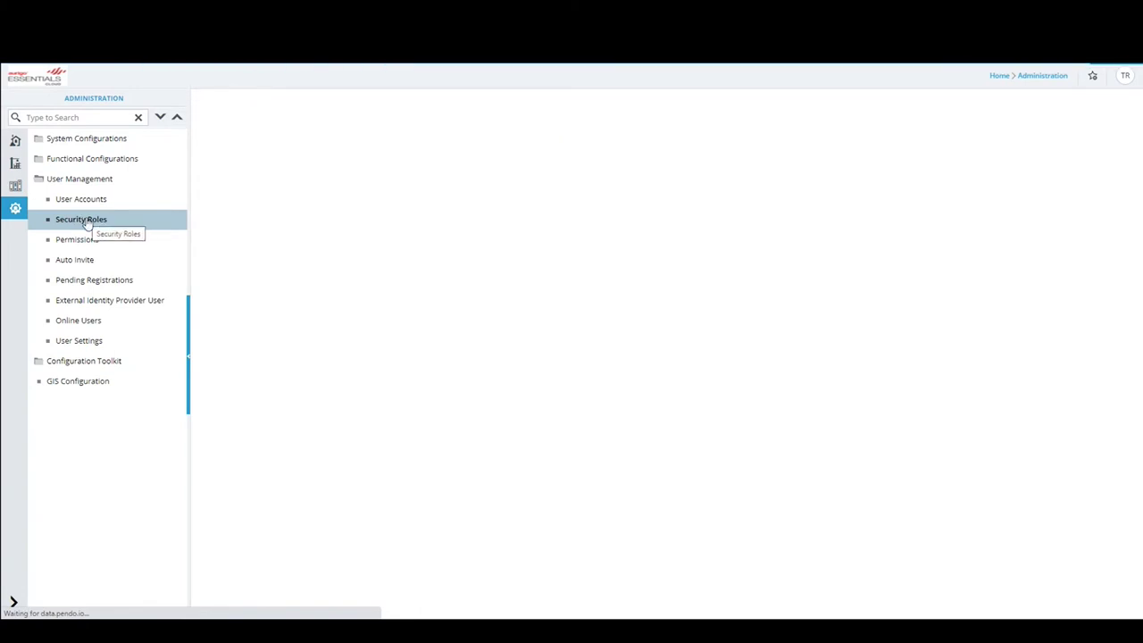
click(80, 240)
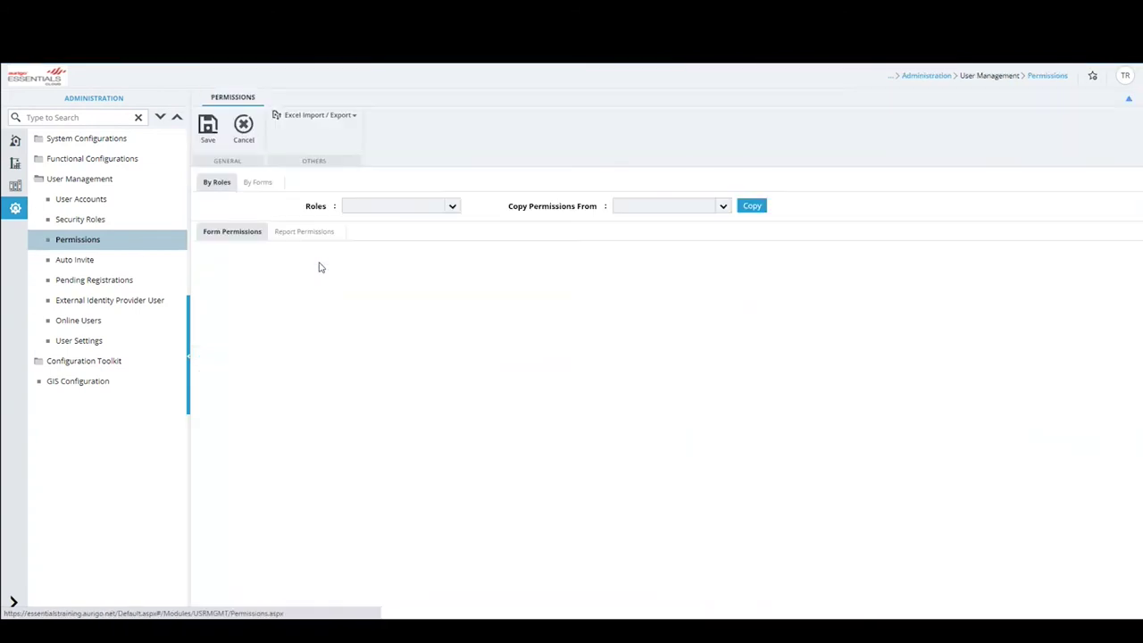
Expand System Configurations and its GIS group, and view the Application Settings page.
click(39, 140)
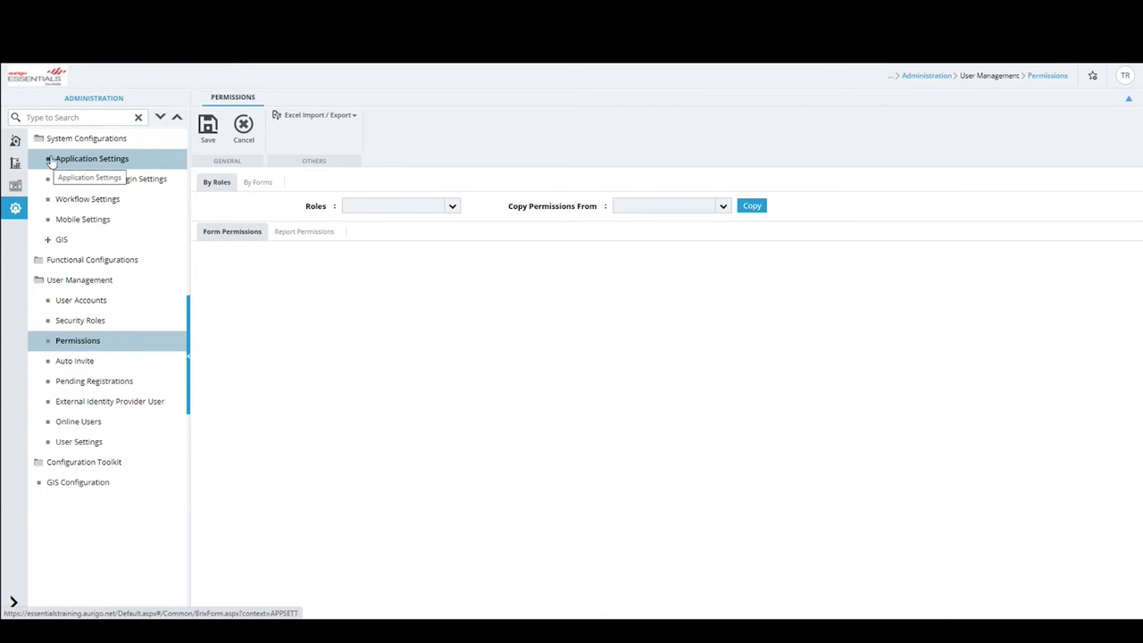
click(47, 239)
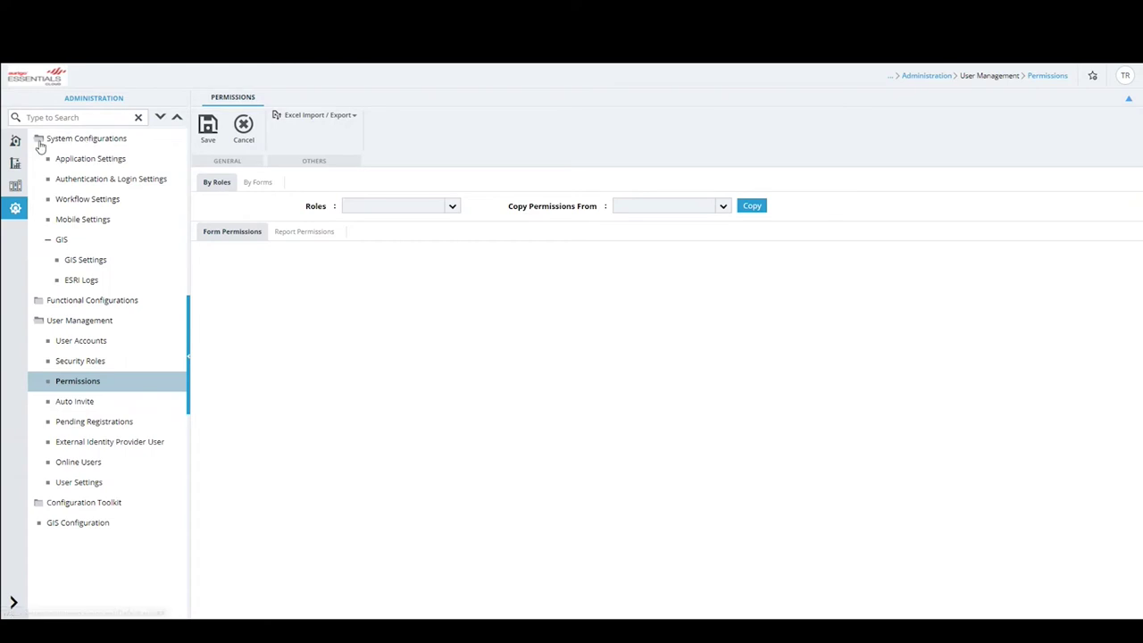
click(48, 240)
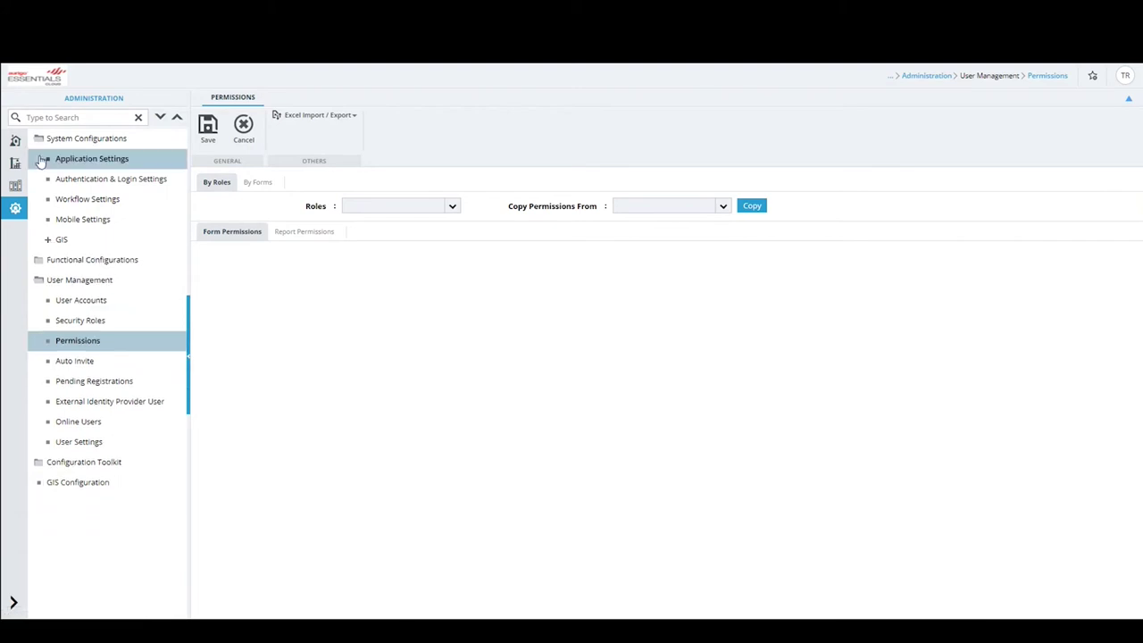
click(48, 240)
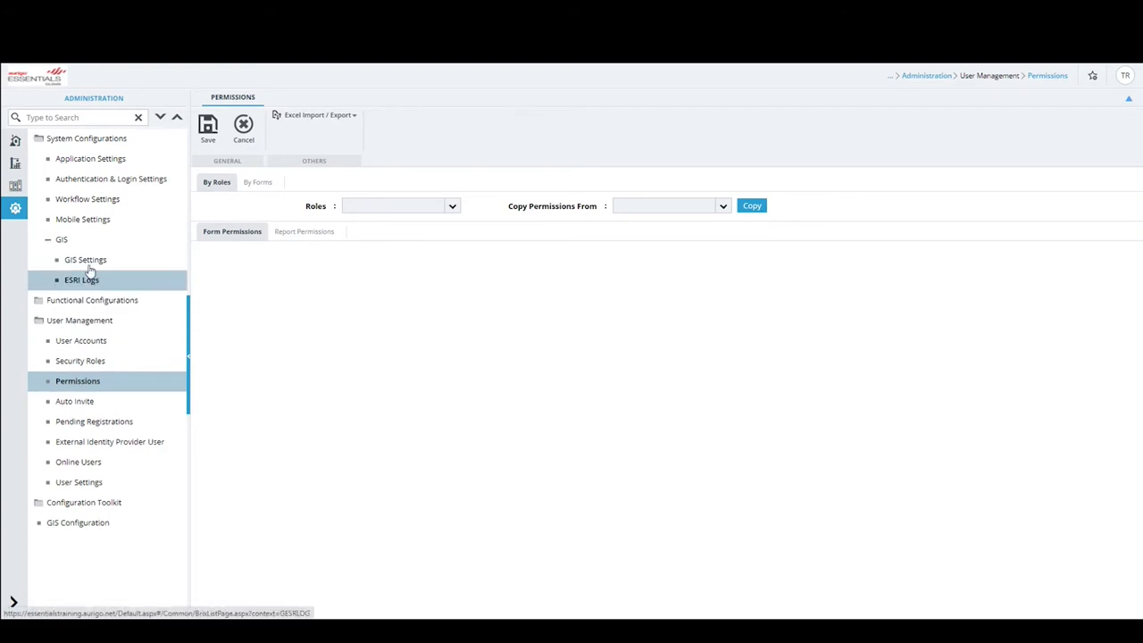
click(65, 159)
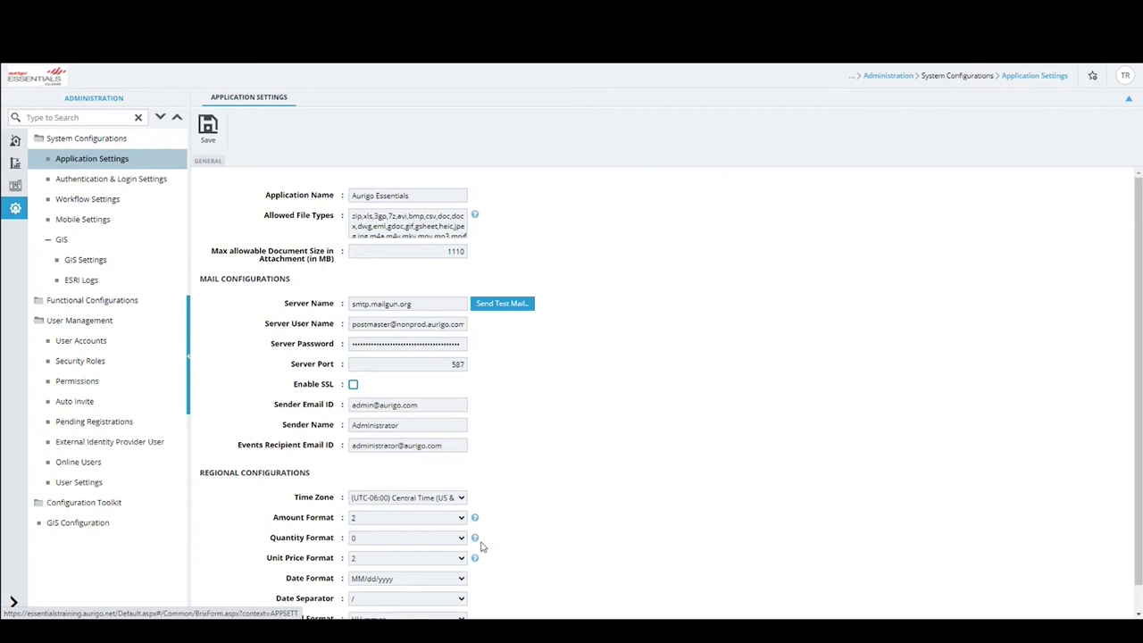
mouse_move(477, 547)
Open the inactive user's record for editing from the User Accounts list.
click(83, 344)
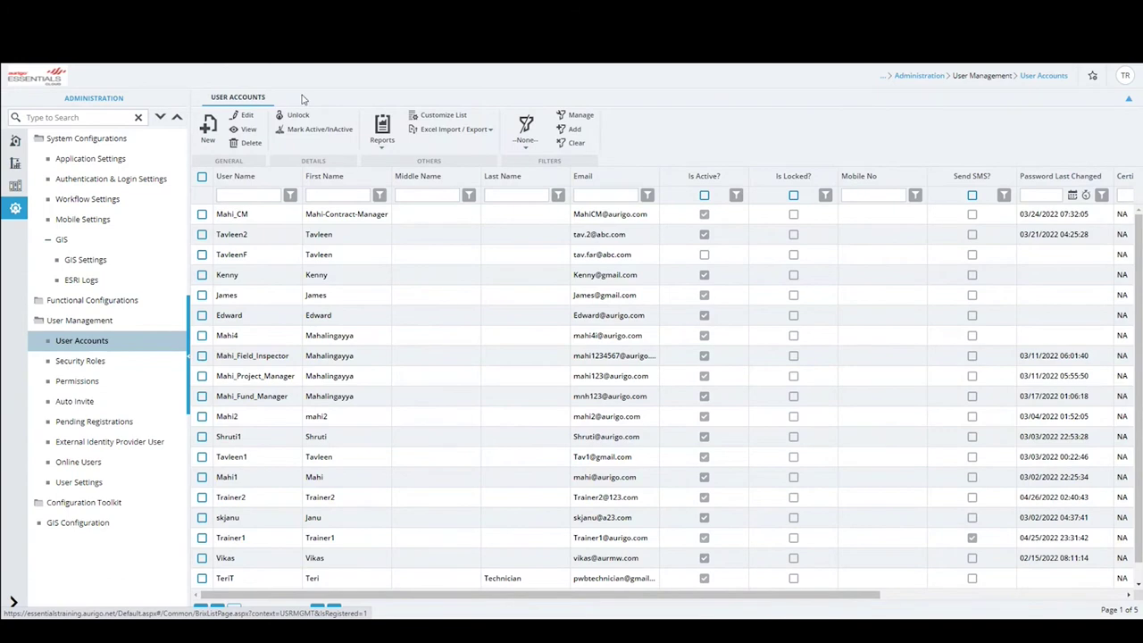
click(252, 259)
click(244, 124)
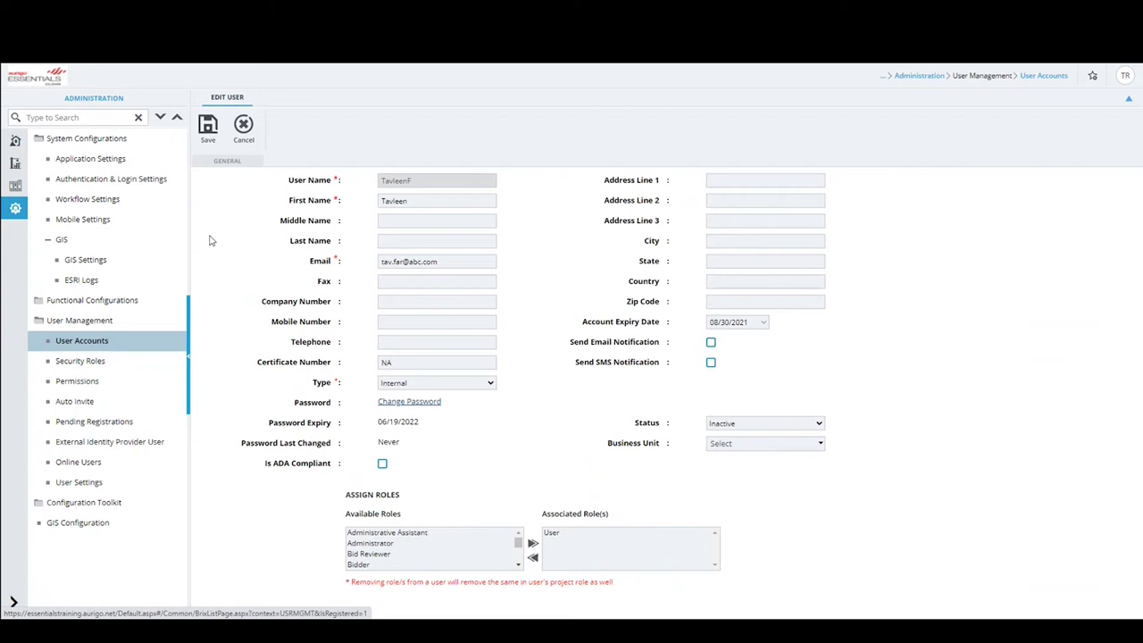
Review the Application Settings and Authentication & Login Settings pages, plus the User Accounts and Security Roles lists.
click(106, 159)
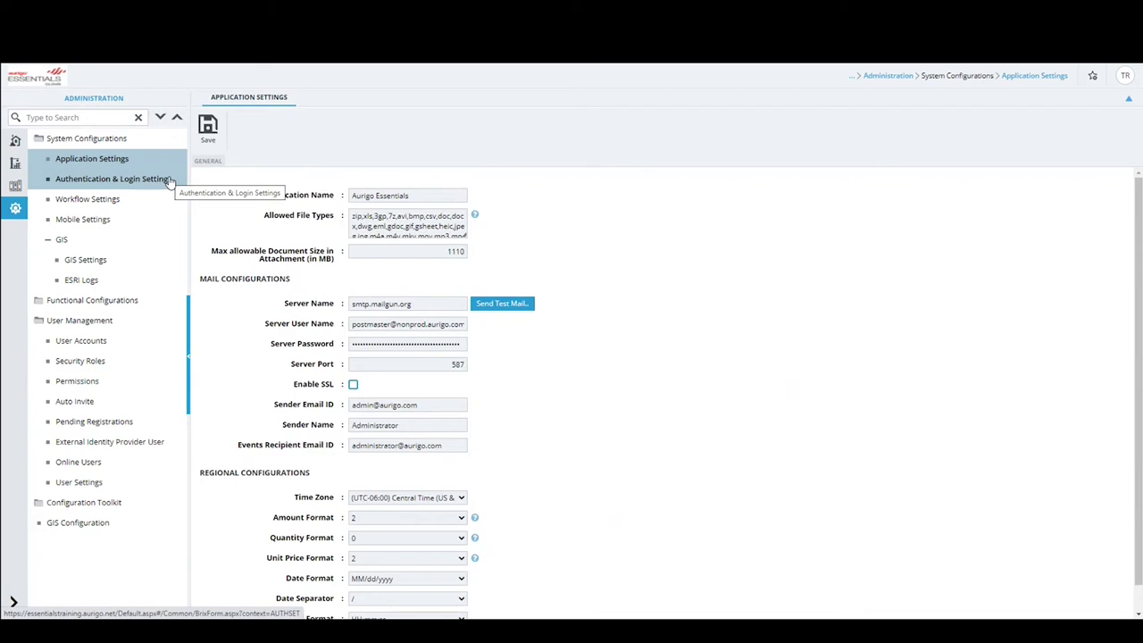
click(100, 181)
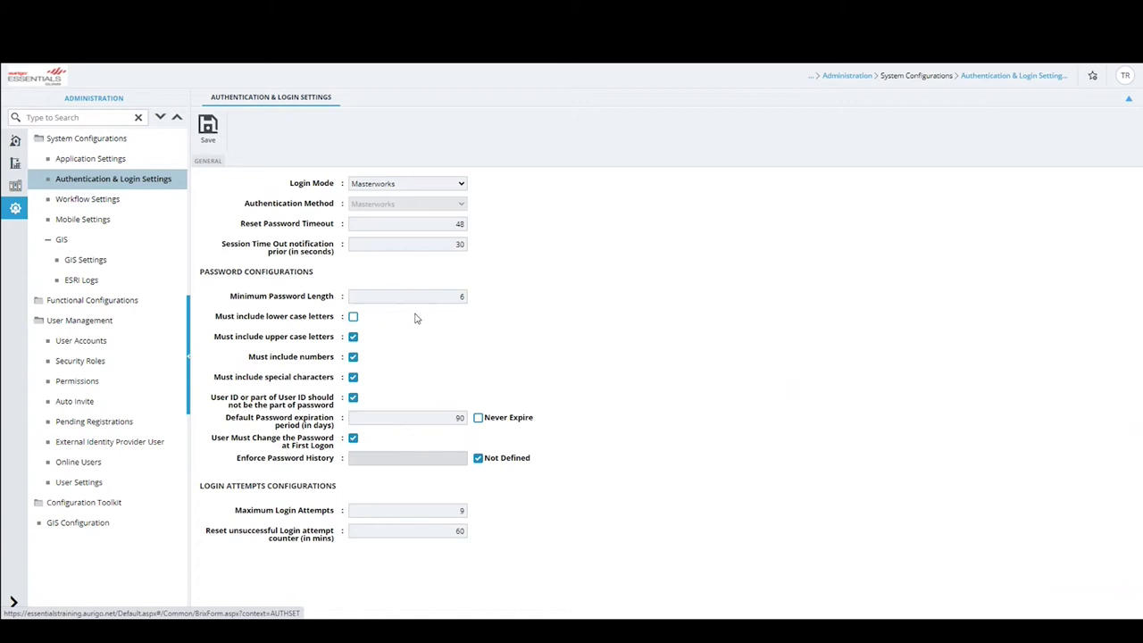
click(64, 343)
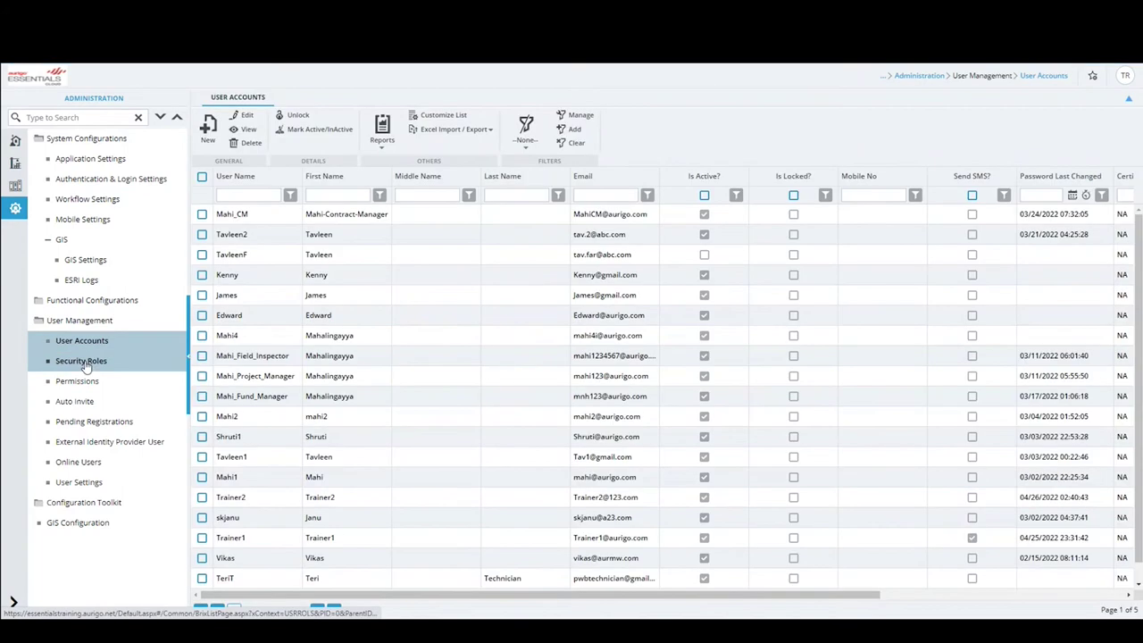
click(85, 366)
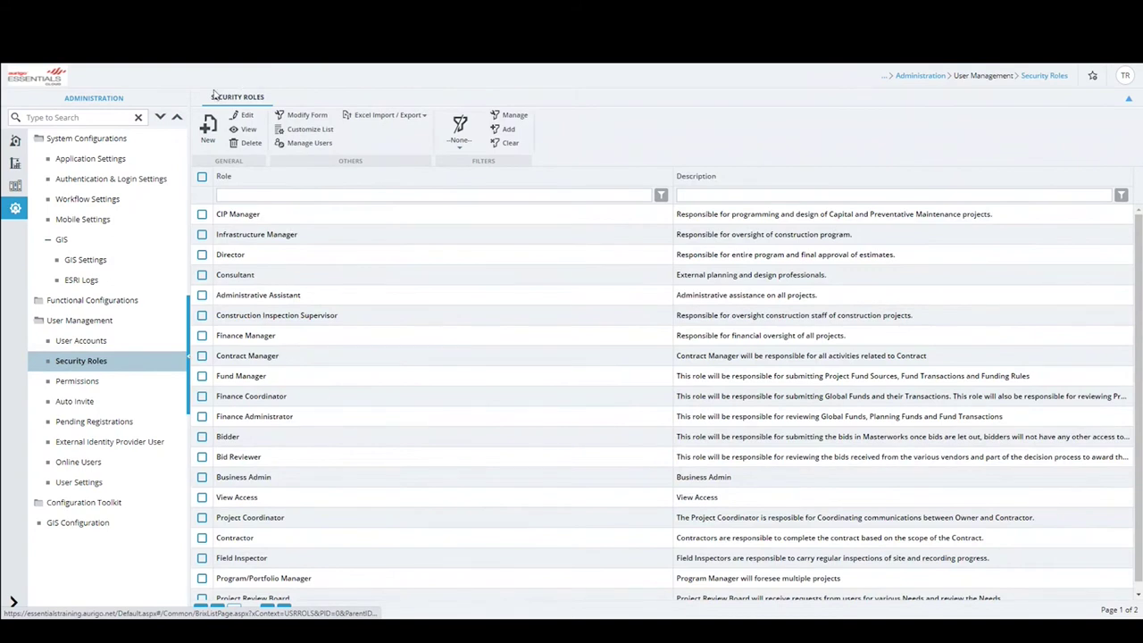
Return to Application Settings and examine the full Allowed File Types list, including the dwg entry.
click(105, 161)
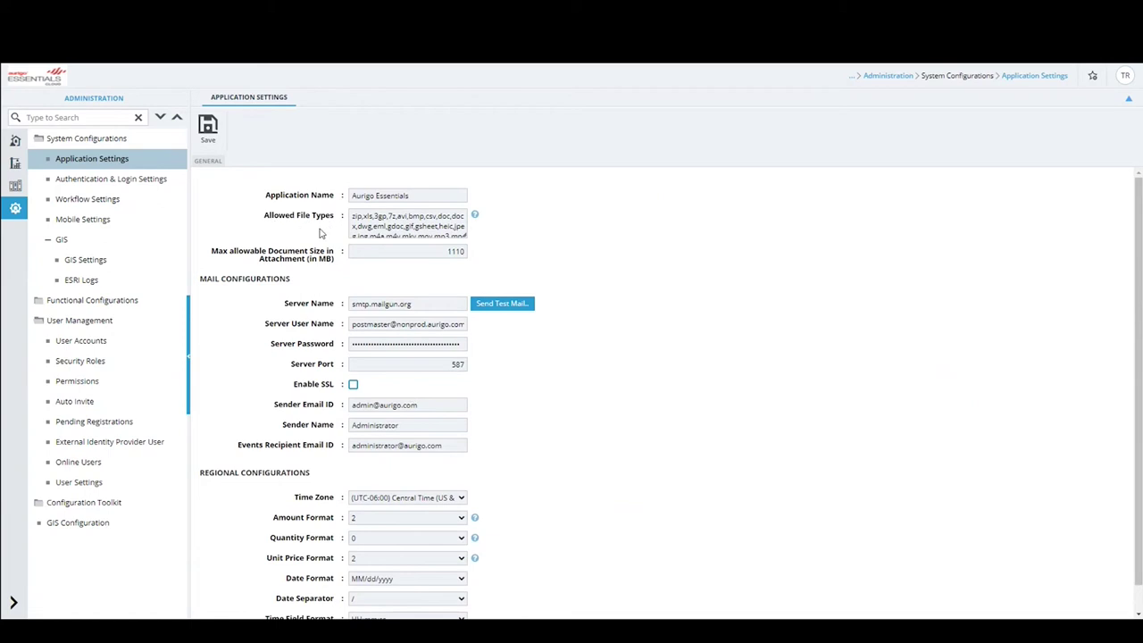
mouse_move(476, 219)
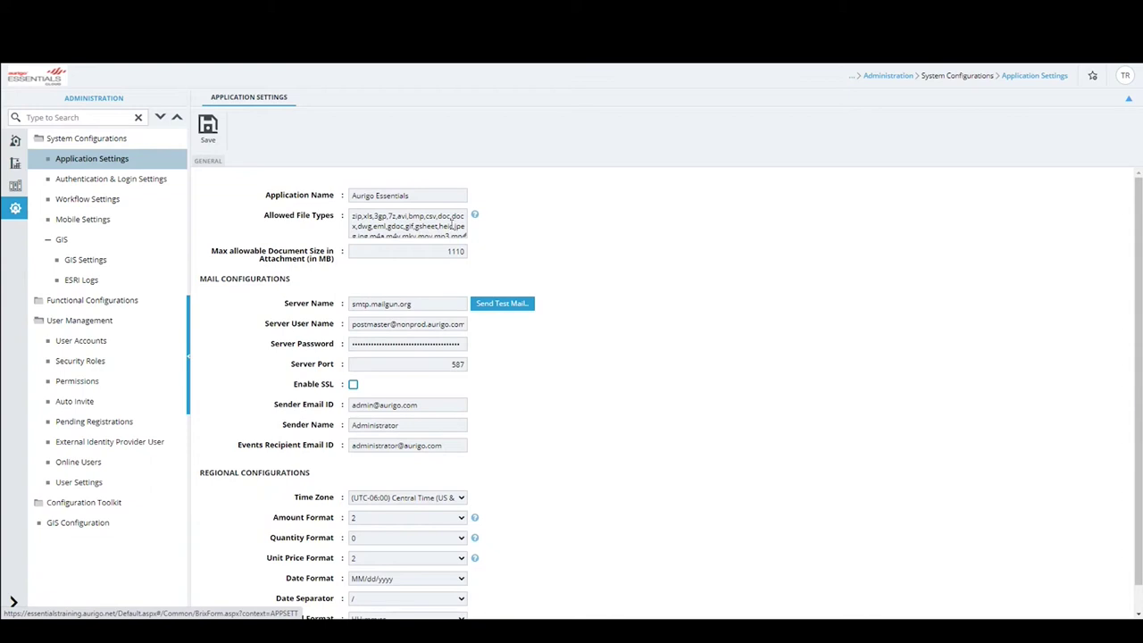
scroll(450, 226, down, 1)
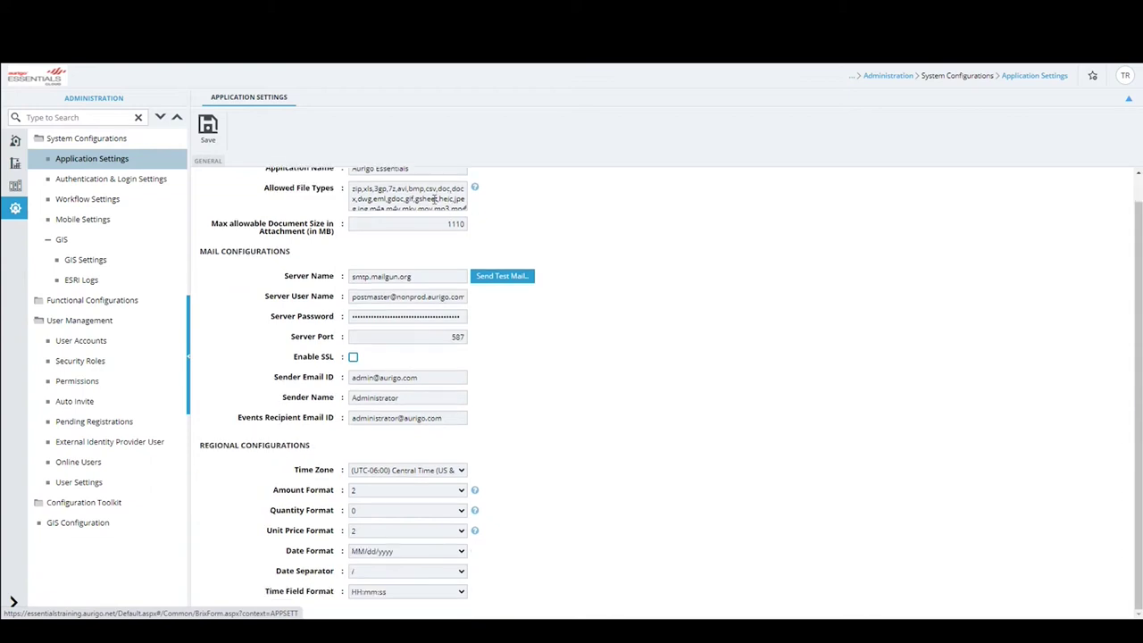
scroll(461, 204, down, 3)
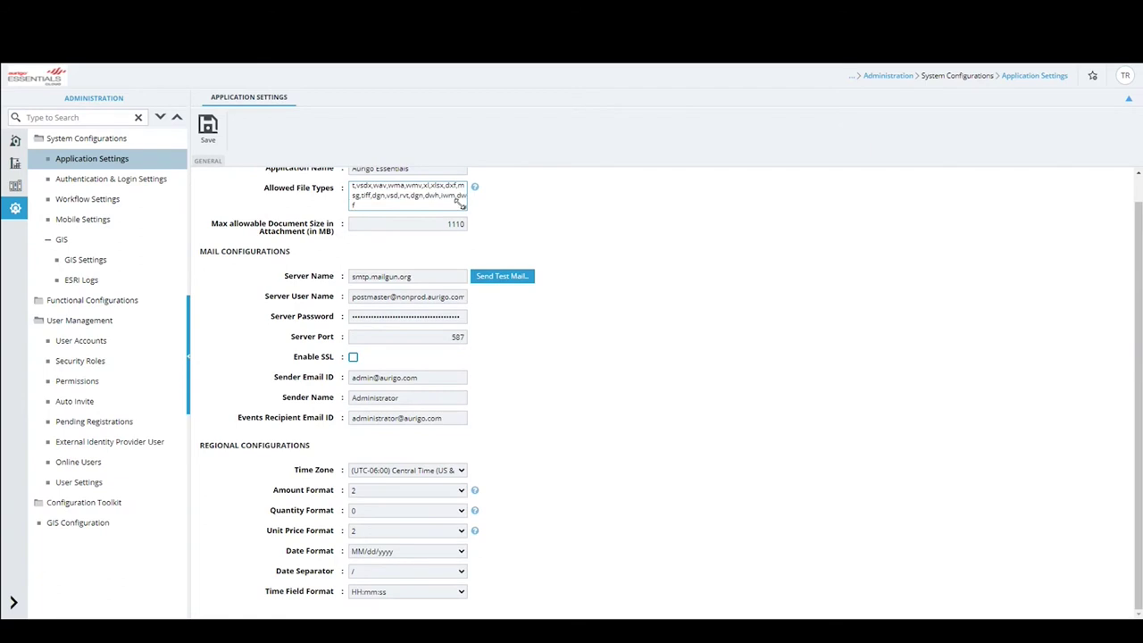
scroll(461, 203, up, 4)
double_click(364, 225)
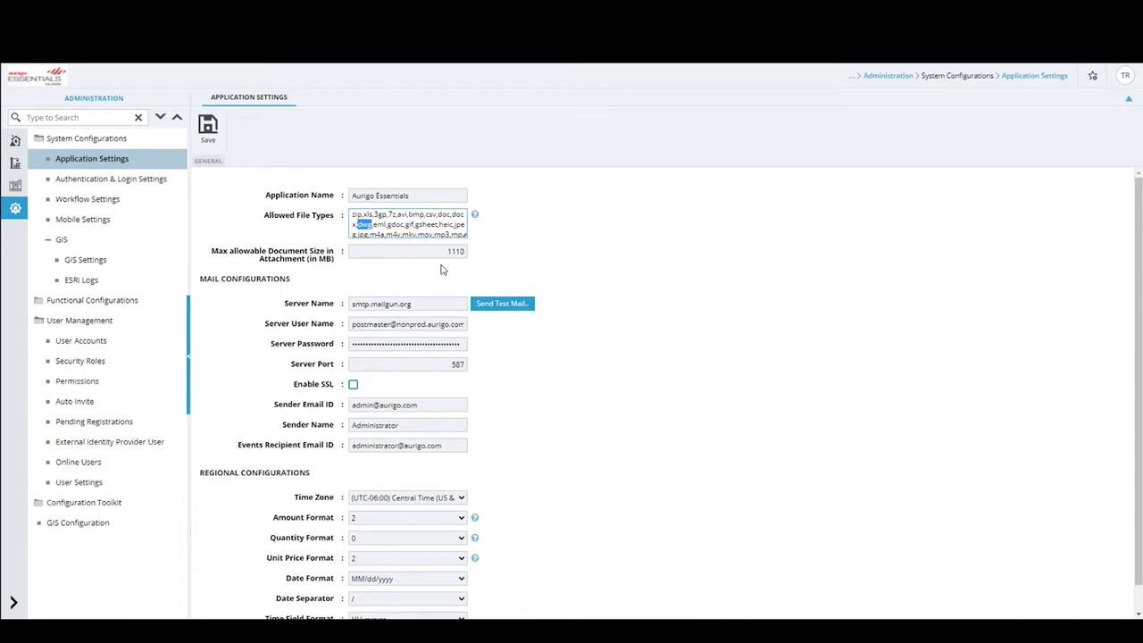
Examine the maximum allowable attachment size and the Sender Email ID under Mail Configurations.
drag(441, 254, 476, 256)
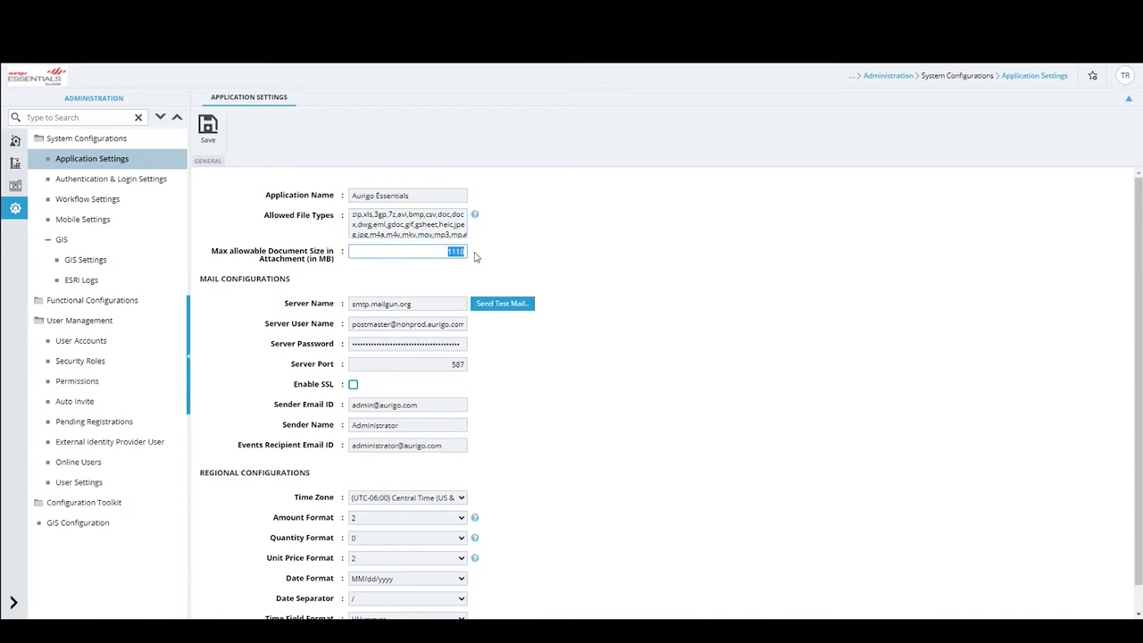
double_click(325, 259)
click(326, 259)
drag(352, 404, 420, 406)
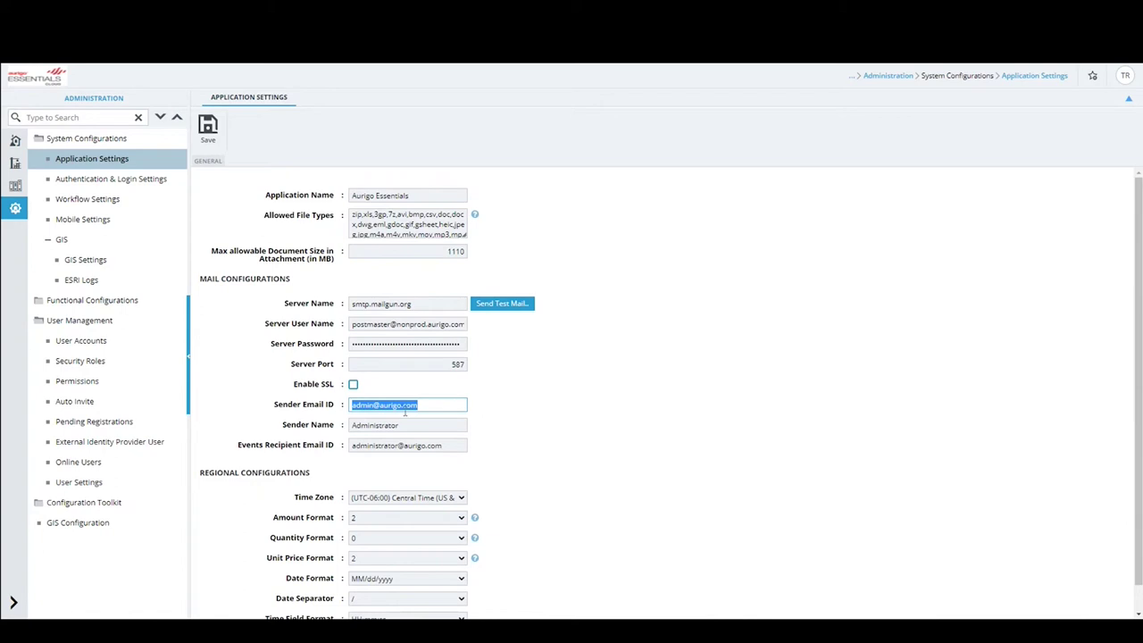
click(497, 396)
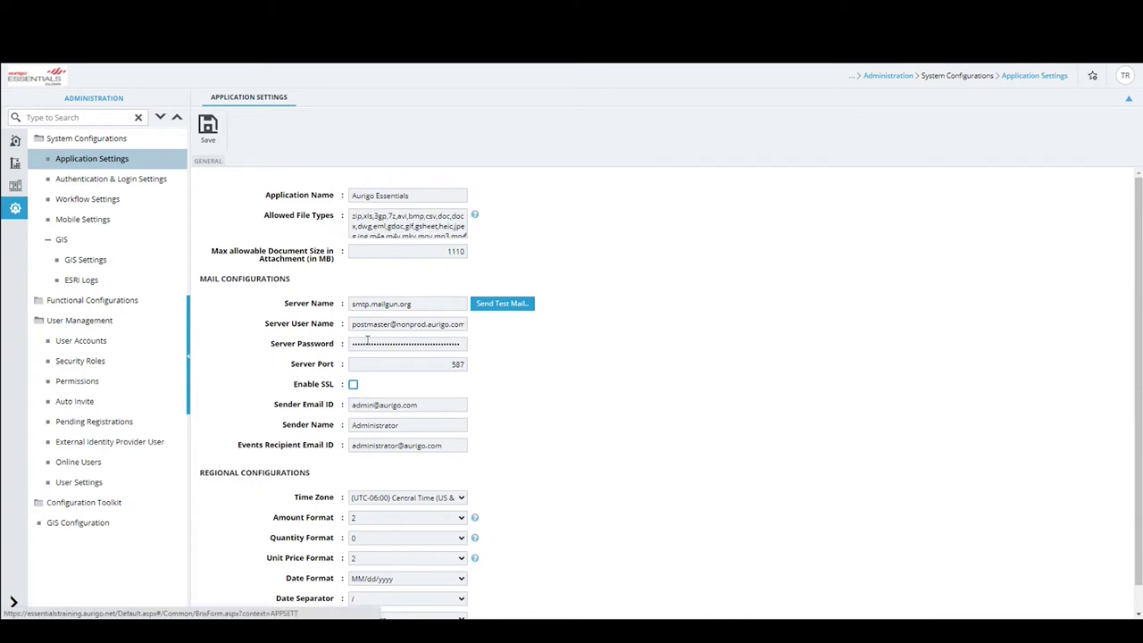
Examine the Time Zone and Amount Format options, including the Amount Format help note, under Regional Configurations.
scroll(251, 430, down, 1)
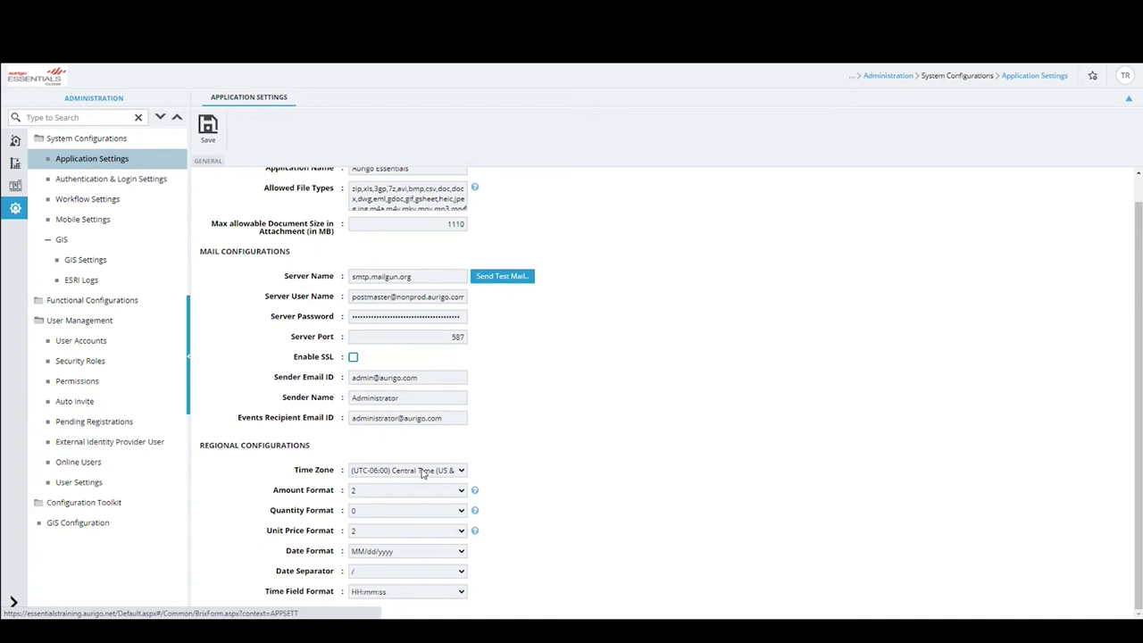
click(456, 473)
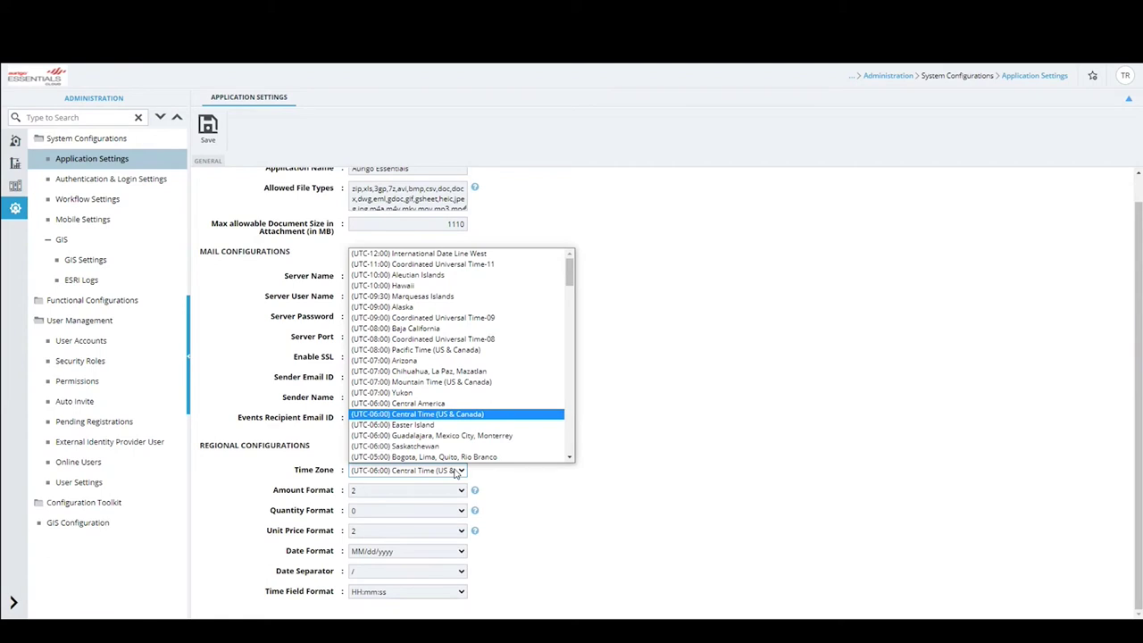
click(669, 469)
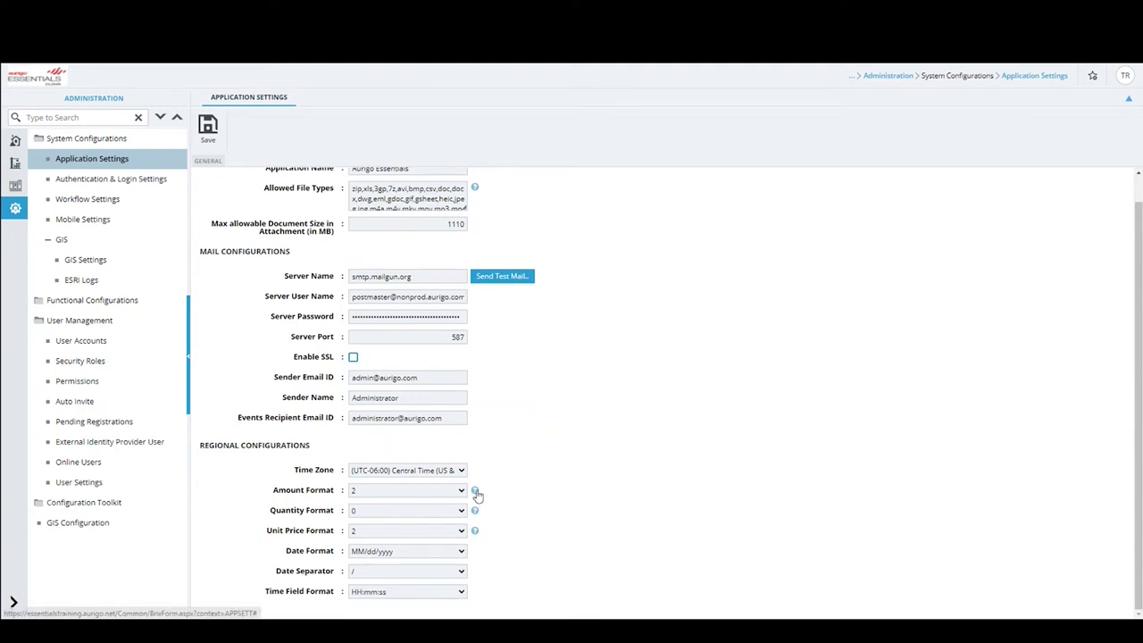
mouse_move(476, 492)
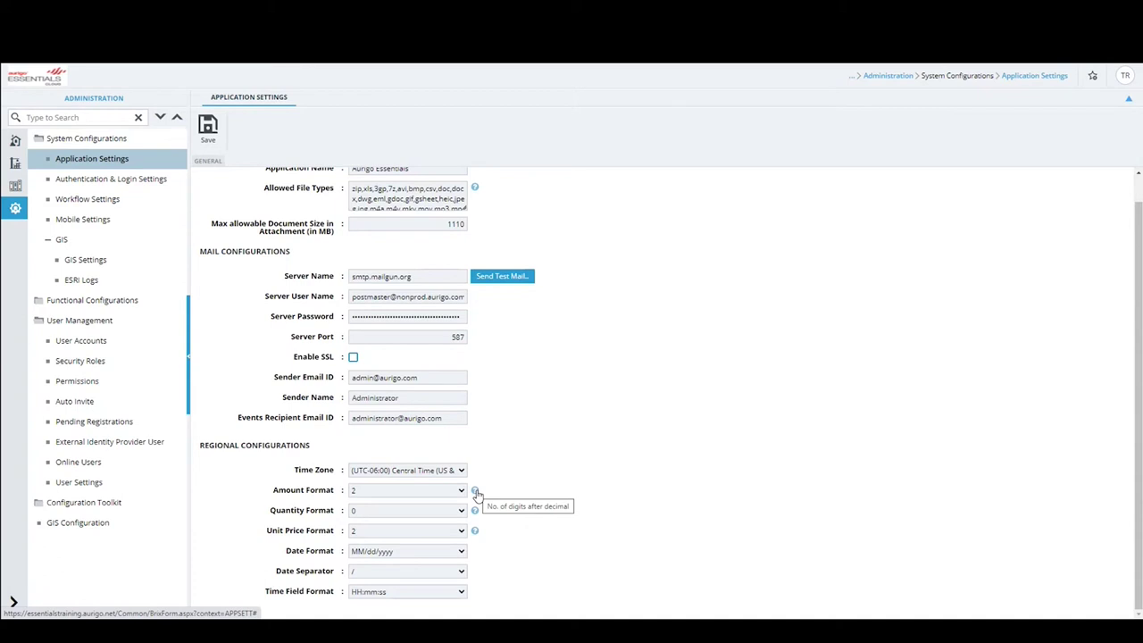
click(382, 494)
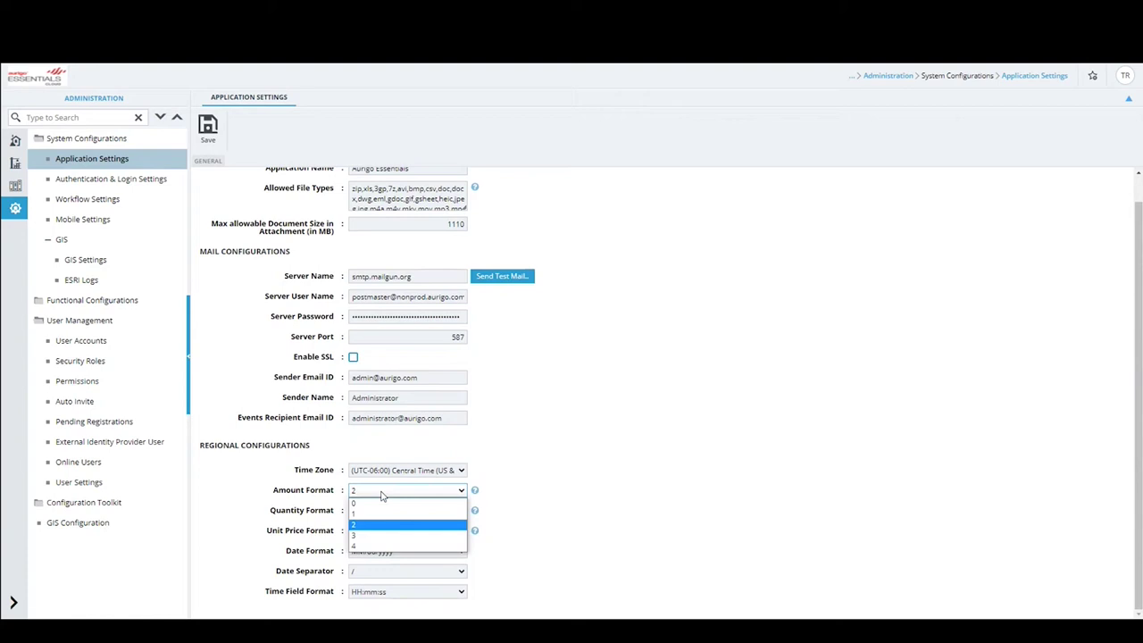
click(382, 496)
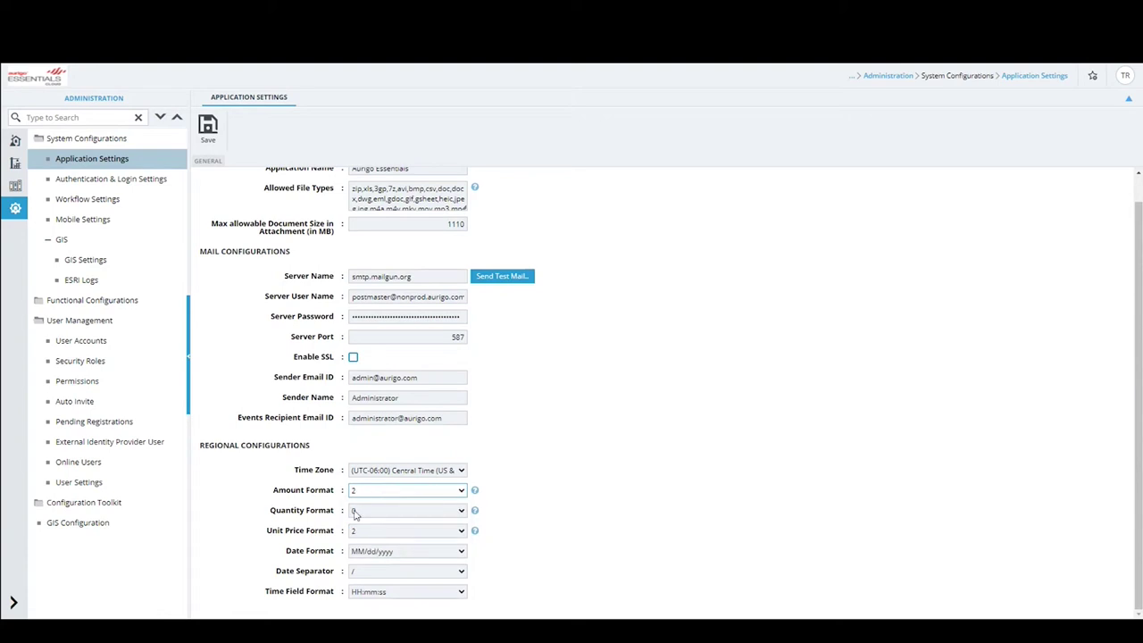
Examine the Quantity Format and Unit Price Format decimal options under Regional Configurations.
click(384, 512)
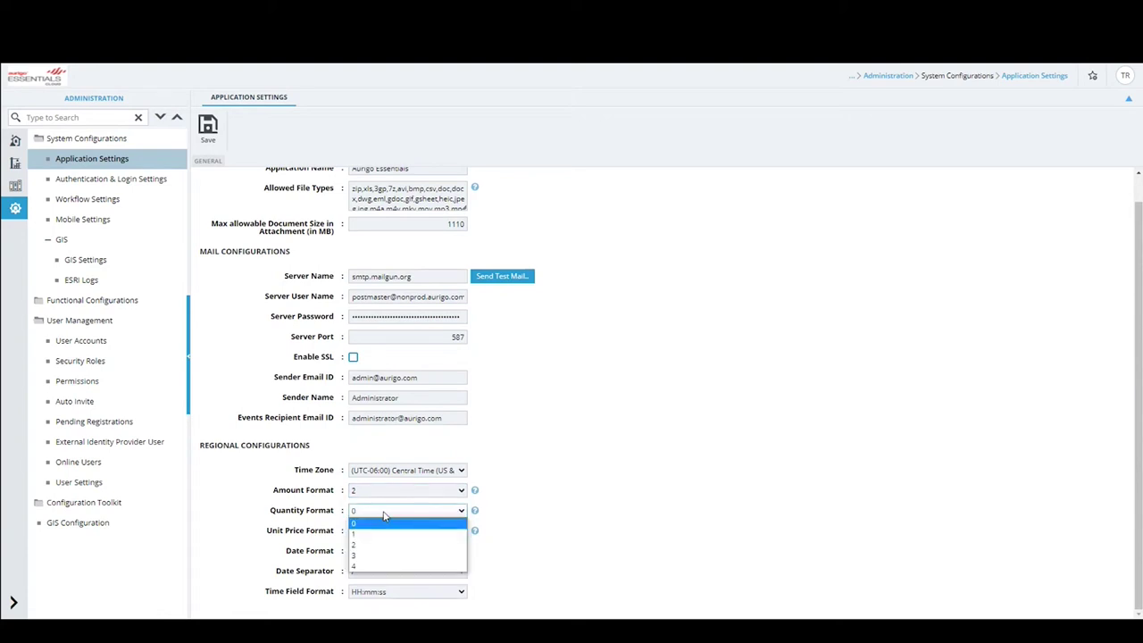
click(528, 513)
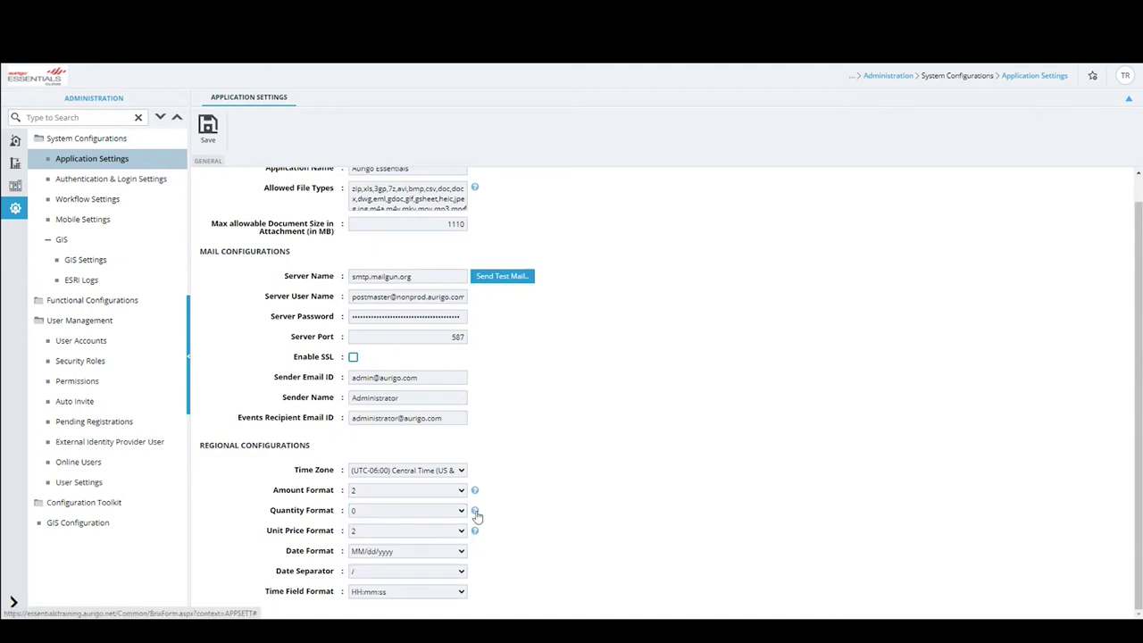
mouse_move(476, 516)
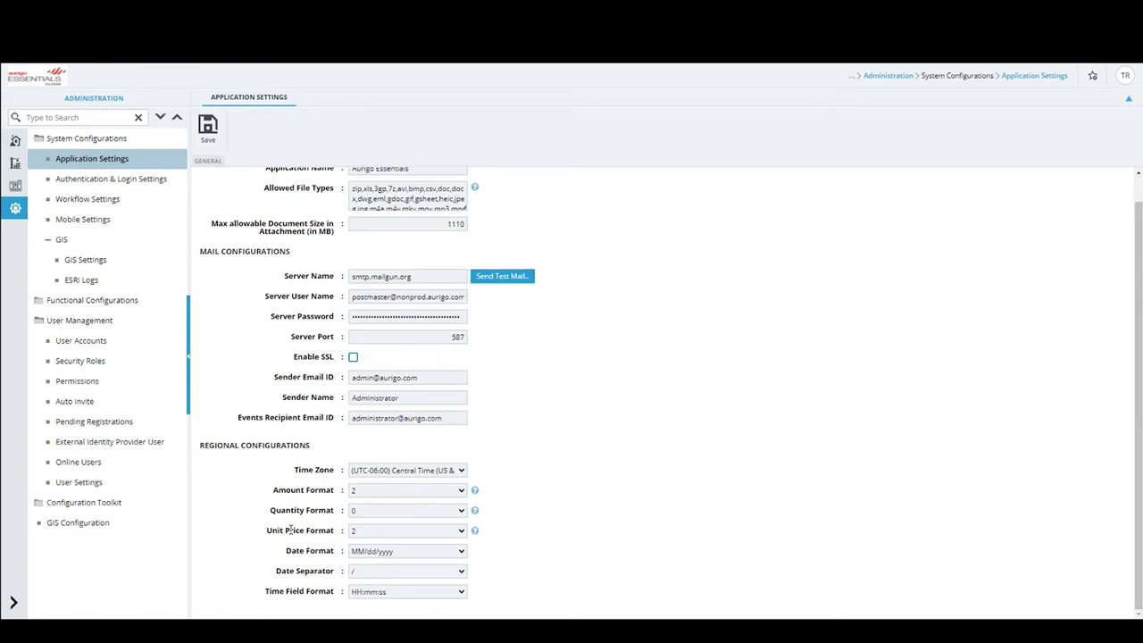
click(375, 536)
click(375, 536)
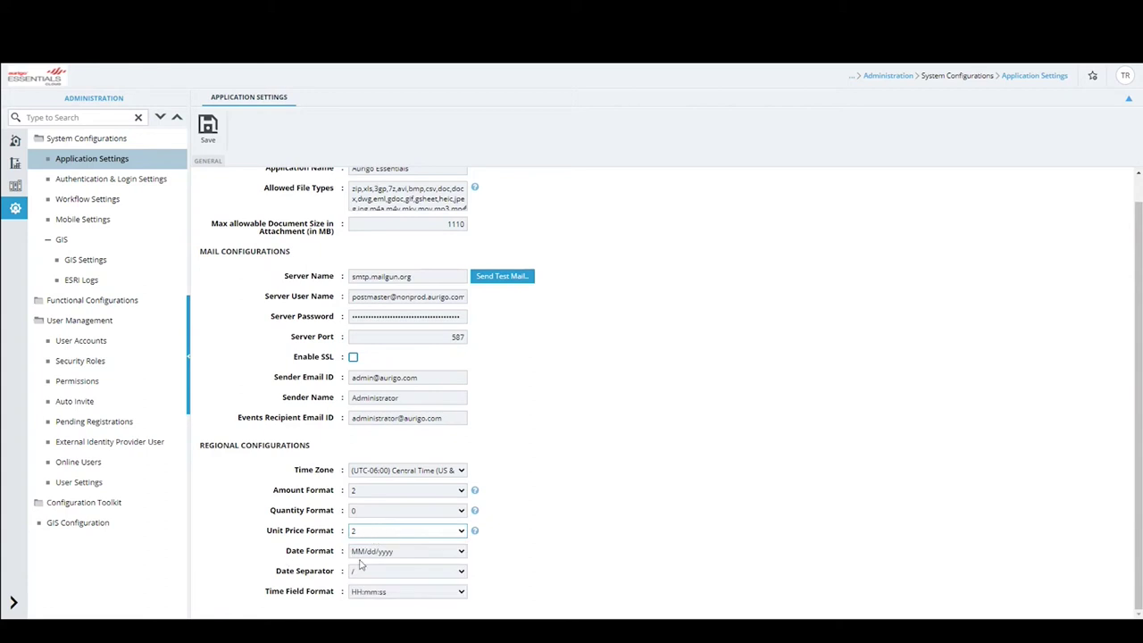
Examine the available Date Format, Date Separator and Time Field Format options under Regional Configurations.
click(398, 555)
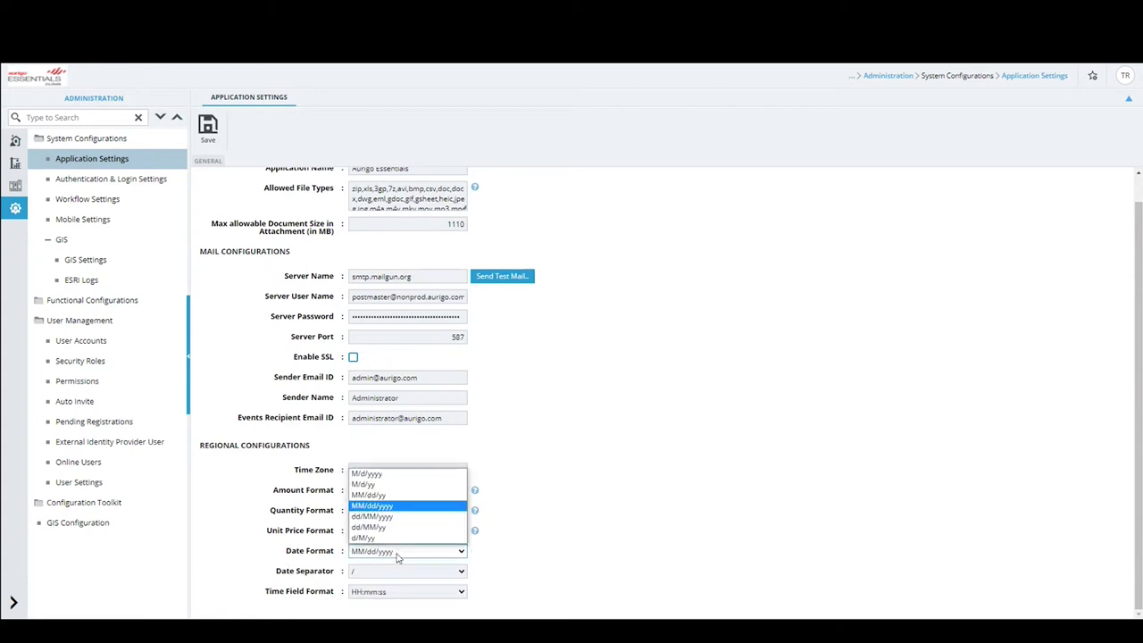
click(398, 557)
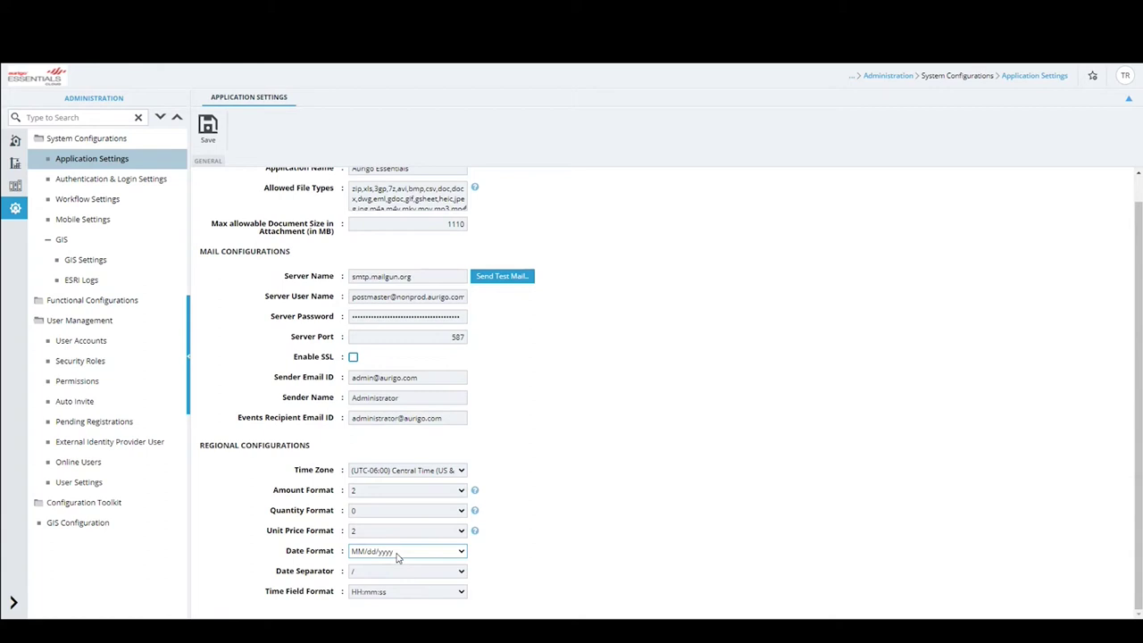
click(456, 554)
click(366, 576)
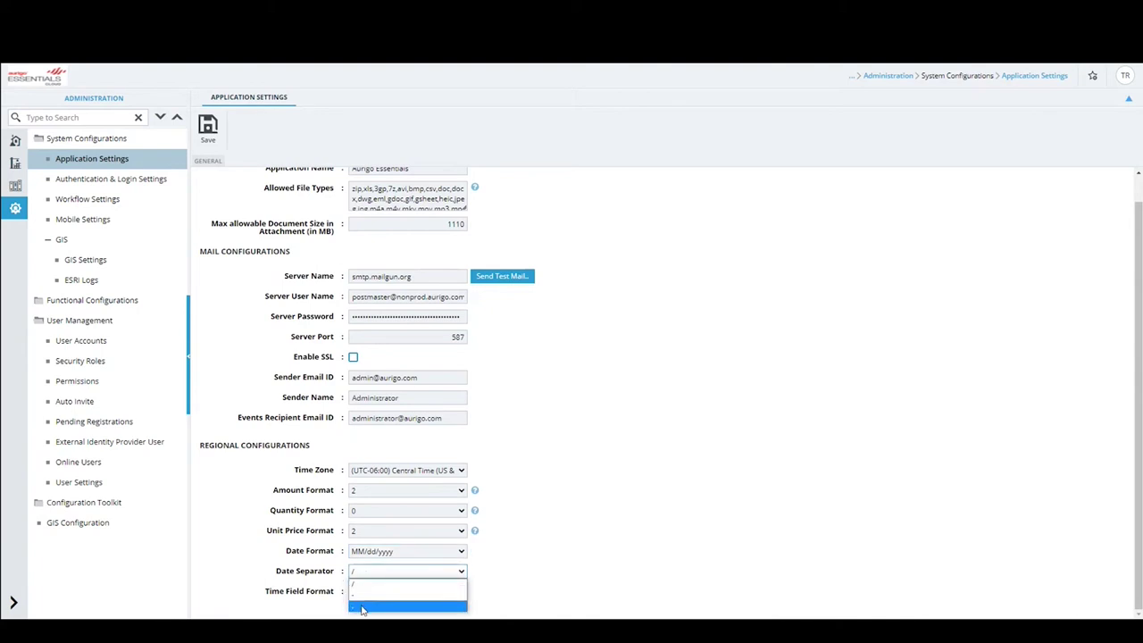
click(374, 581)
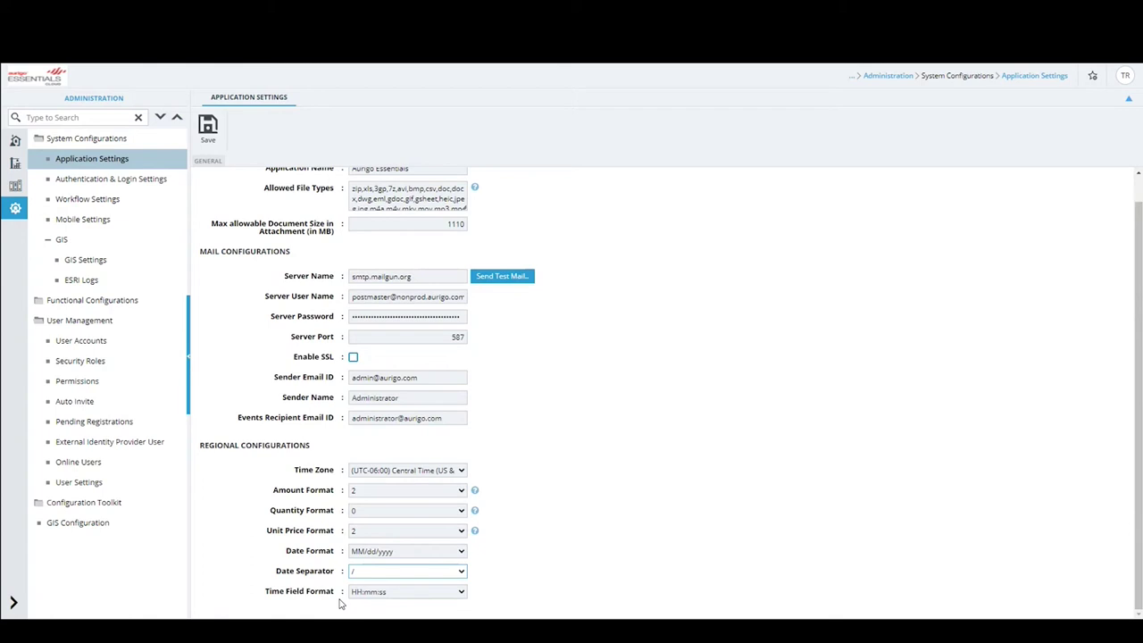
click(407, 592)
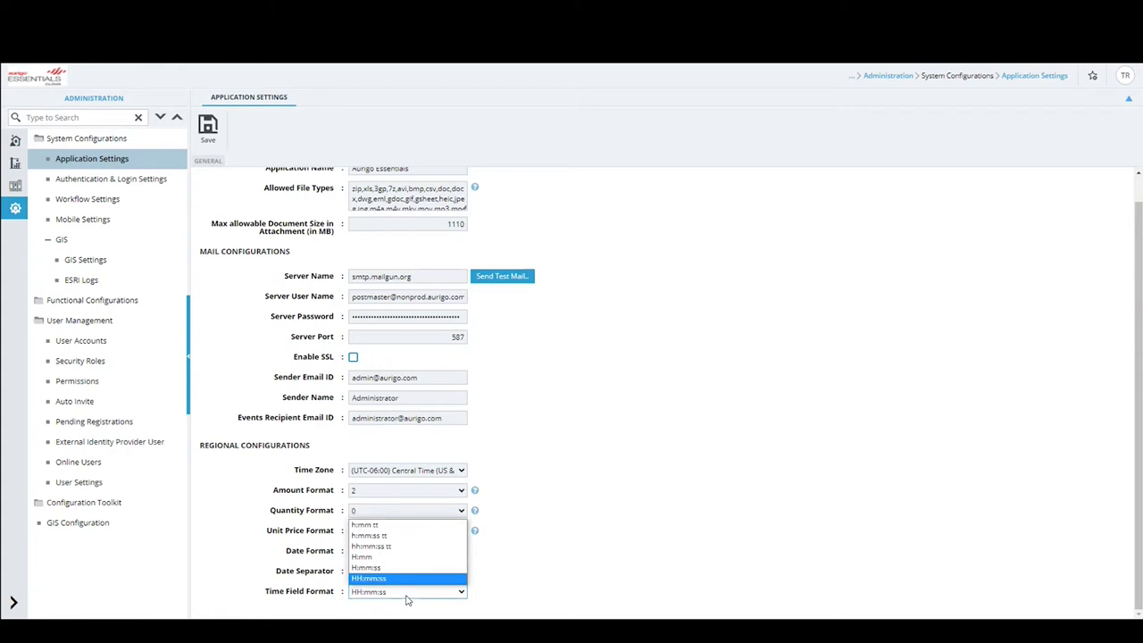
click(407, 601)
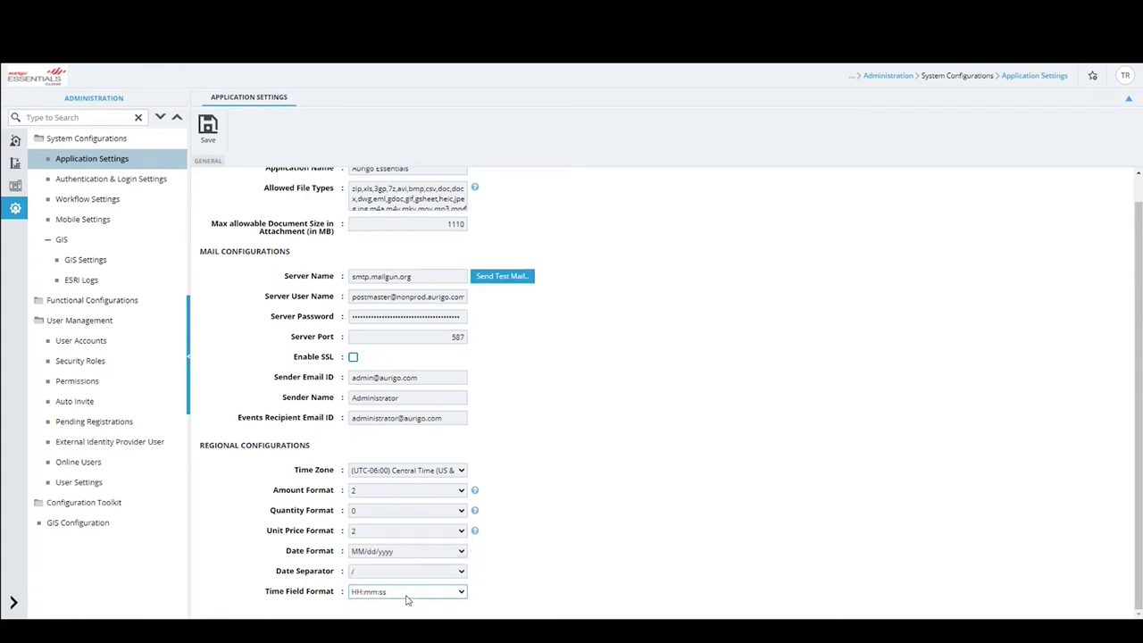
Open the Authentication & Login Settings page and examine the available Login Mode options.
scroll(687, 508, up, 1)
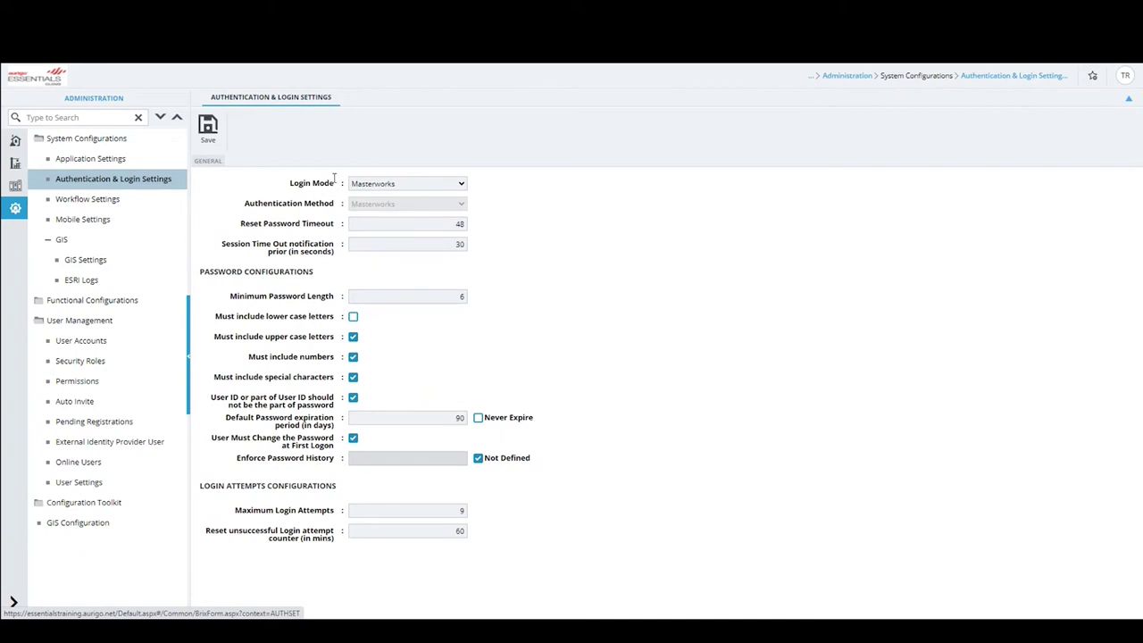
click(412, 185)
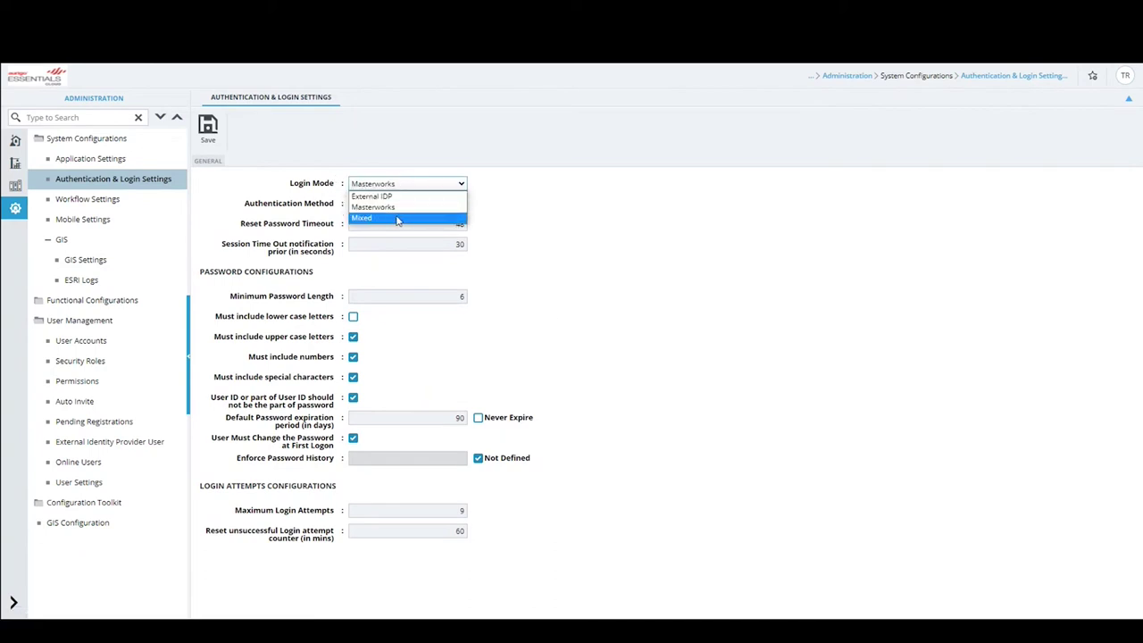
click(462, 185)
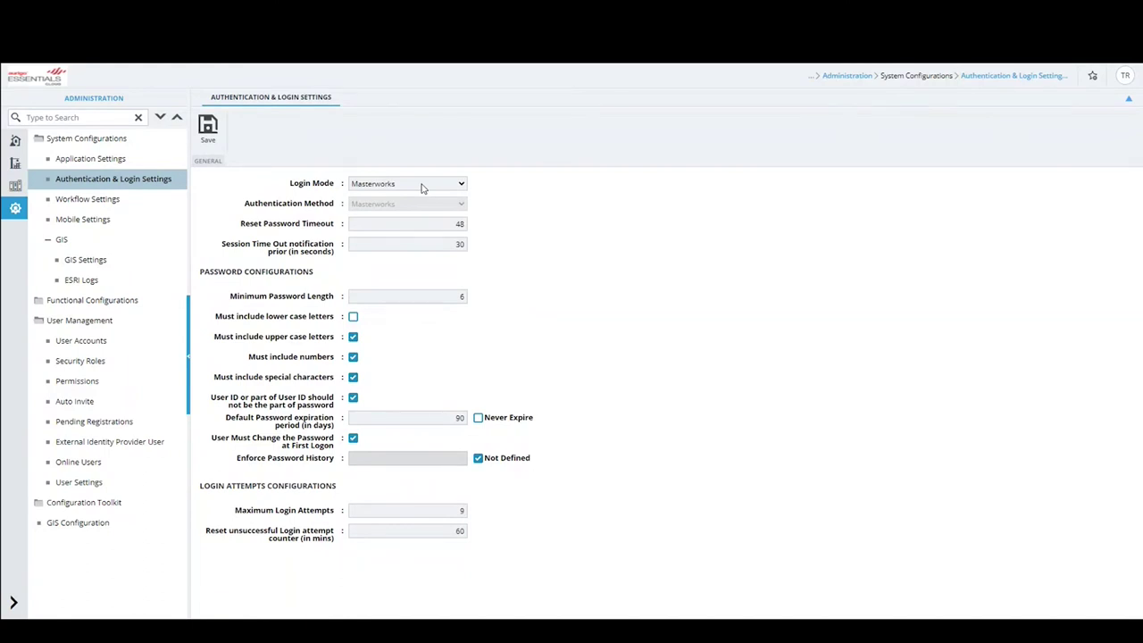
click(424, 186)
click(423, 187)
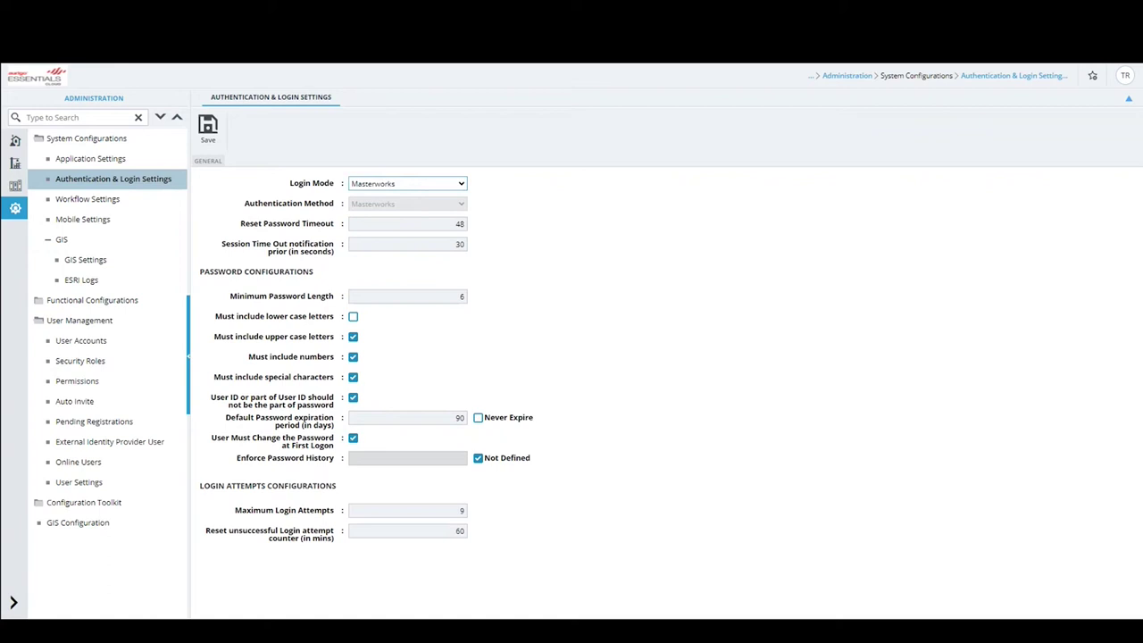
Log out of the current session and log back in with the trainer account's user name and password.
click(1125, 75)
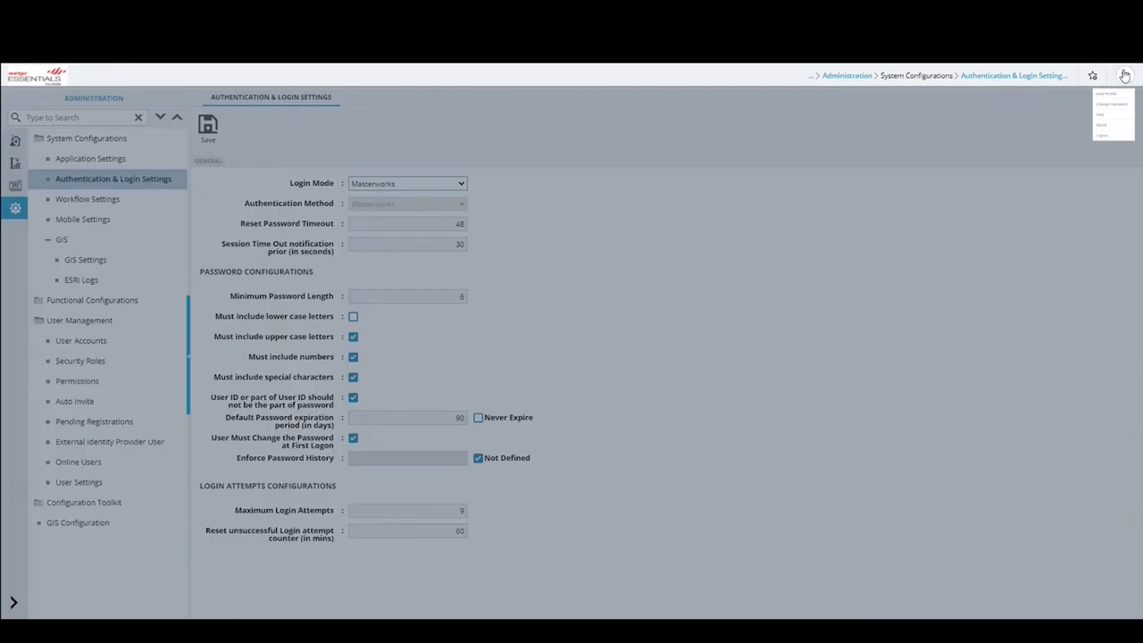
click(1082, 181)
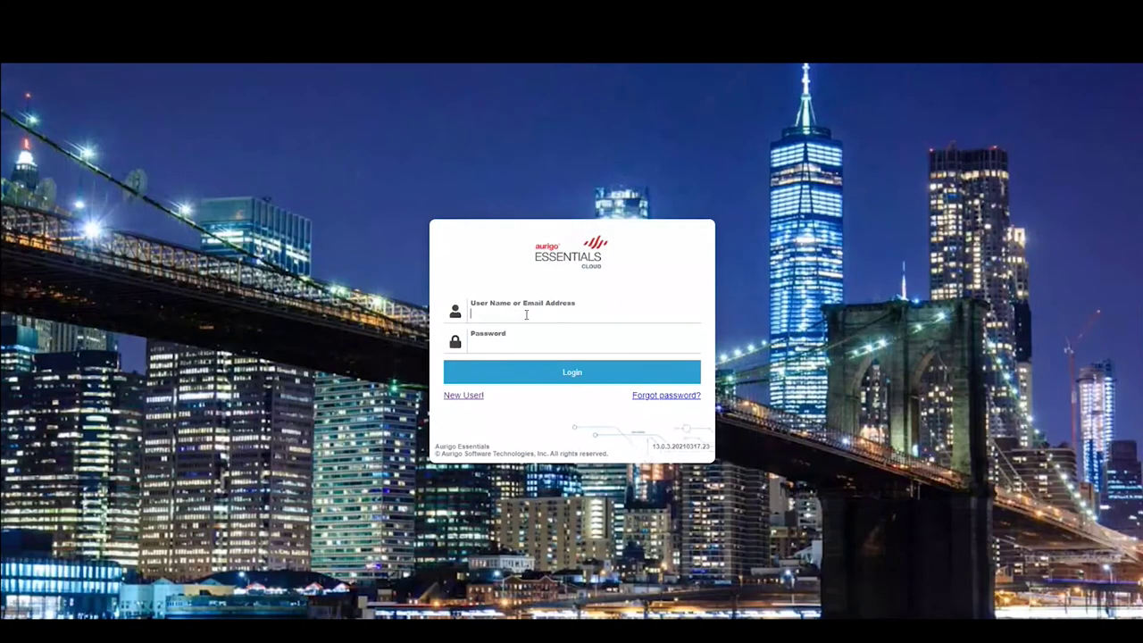
click(526, 314)
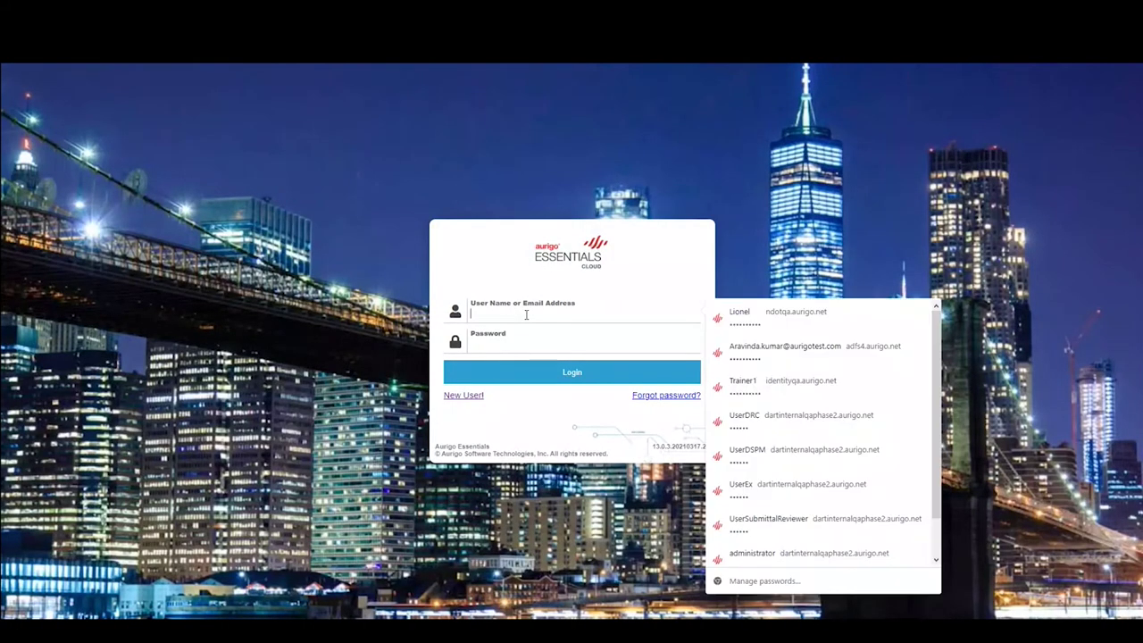
text(Trainer1)
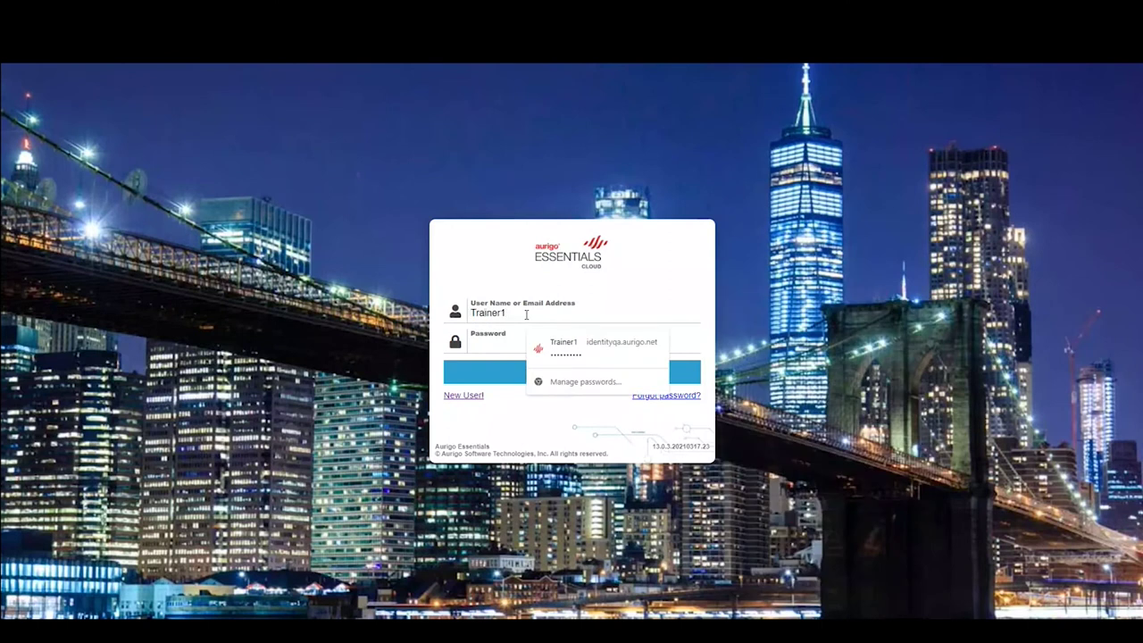
key(Tab)
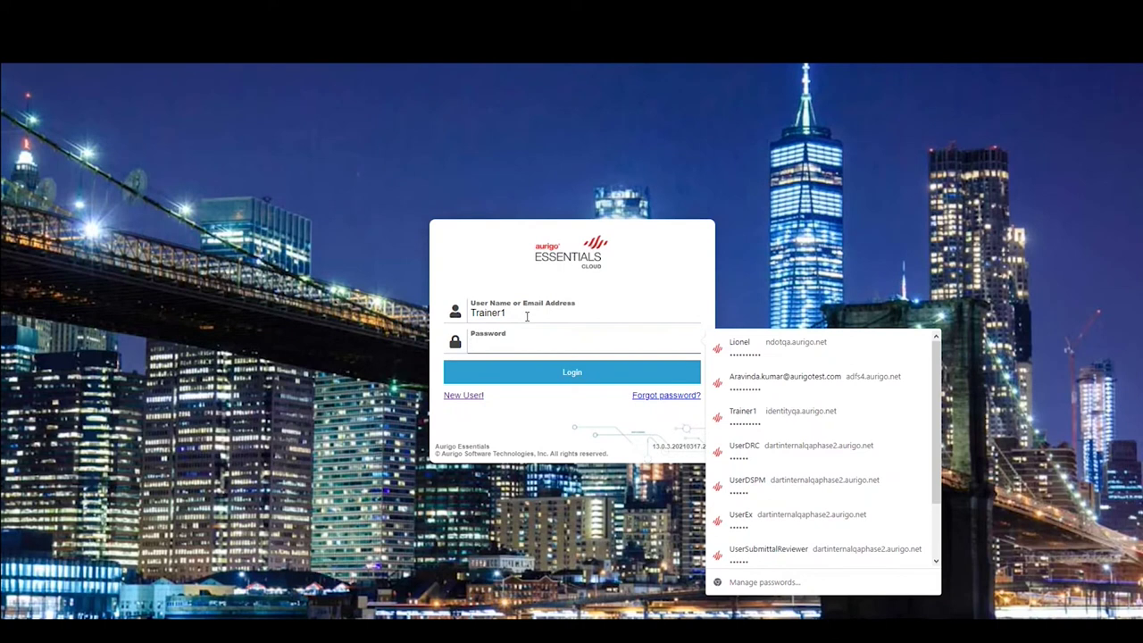
key(ctrl+v)
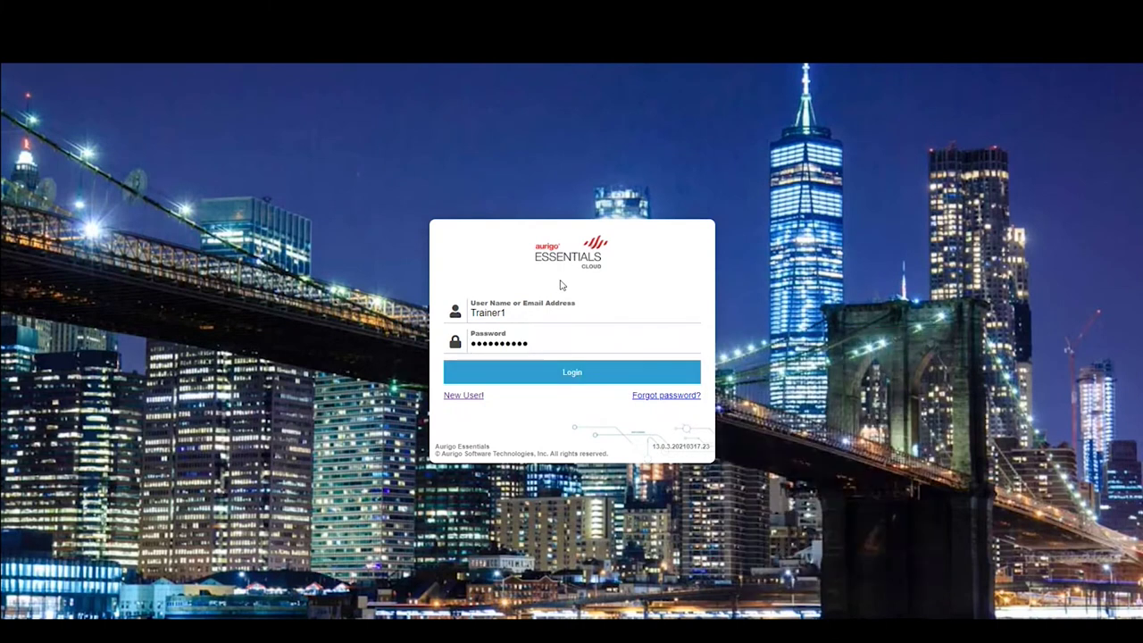
key(Return)
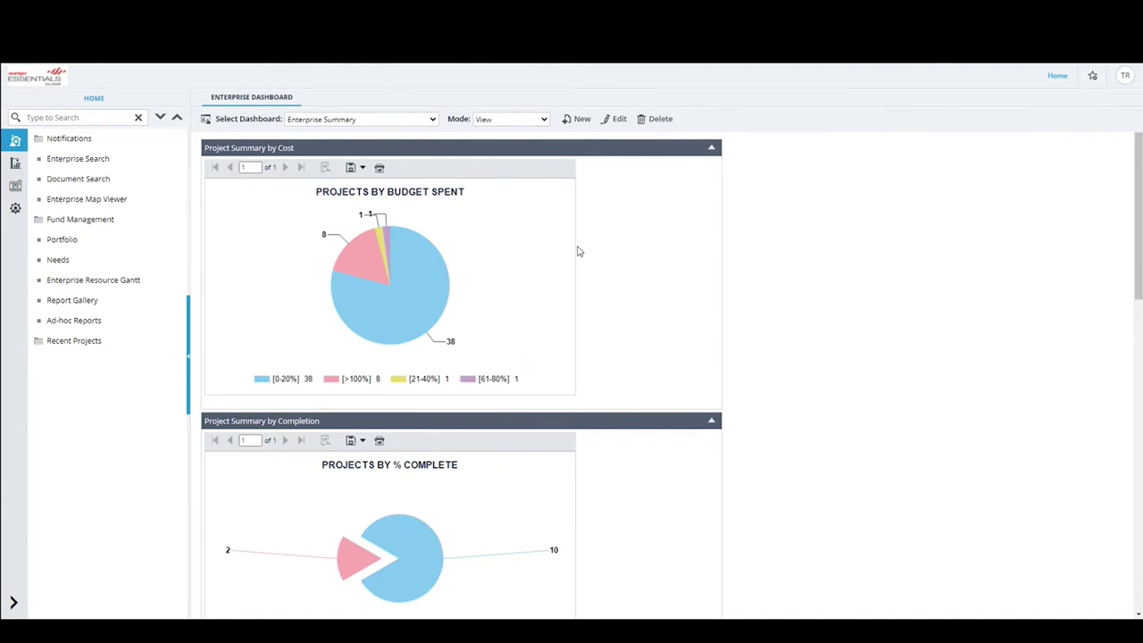
Return to Authentication & Login Settings in the Administration module and view the profile options, including Change Password.
click(17, 209)
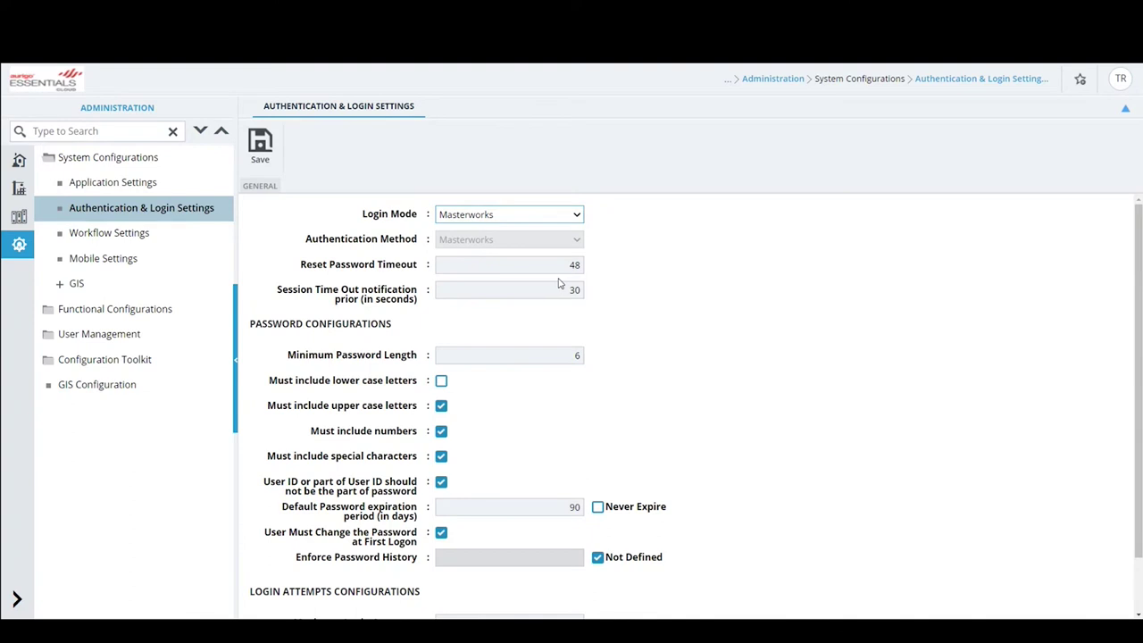
click(1120, 80)
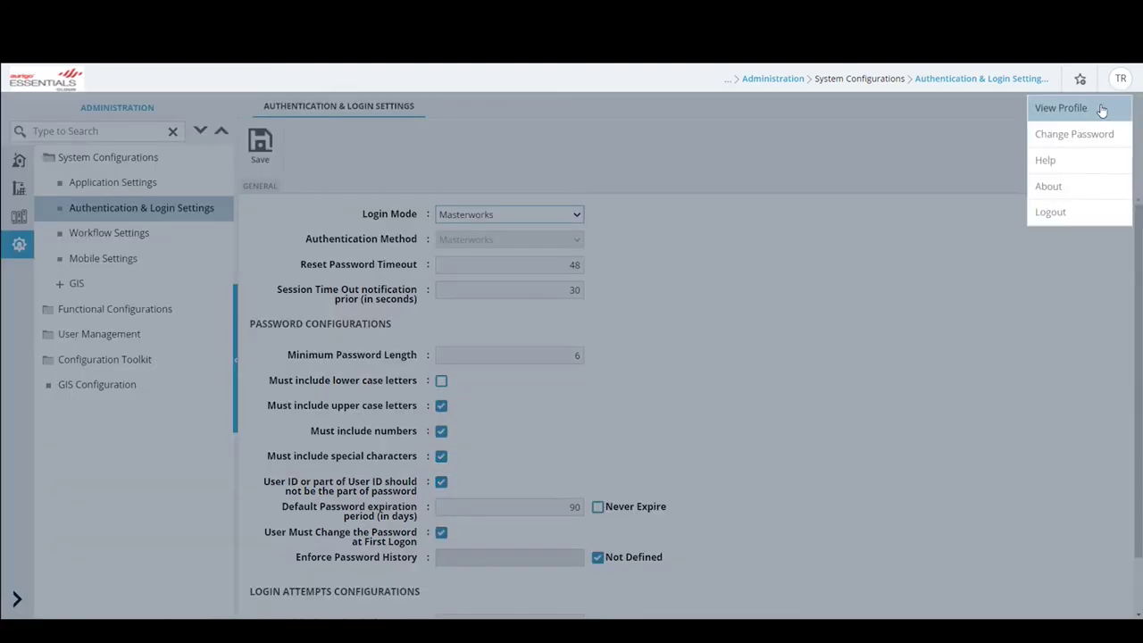
click(794, 311)
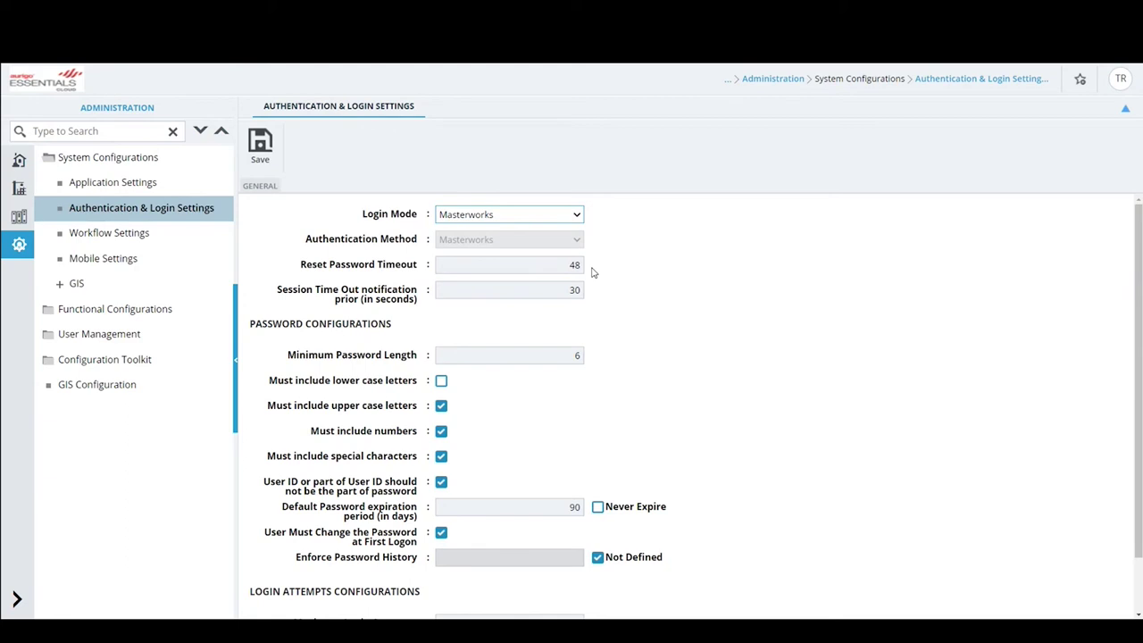
Examine the Reset Password Timeout and Session Time Out notification values in the login settings.
drag(549, 268, 590, 271)
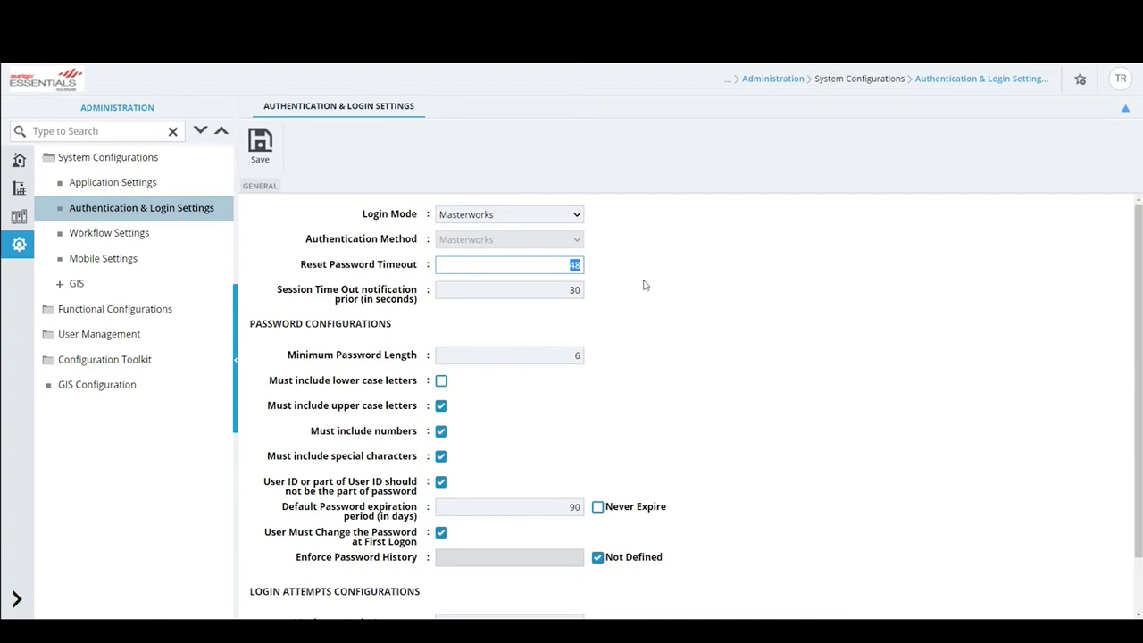
click(672, 280)
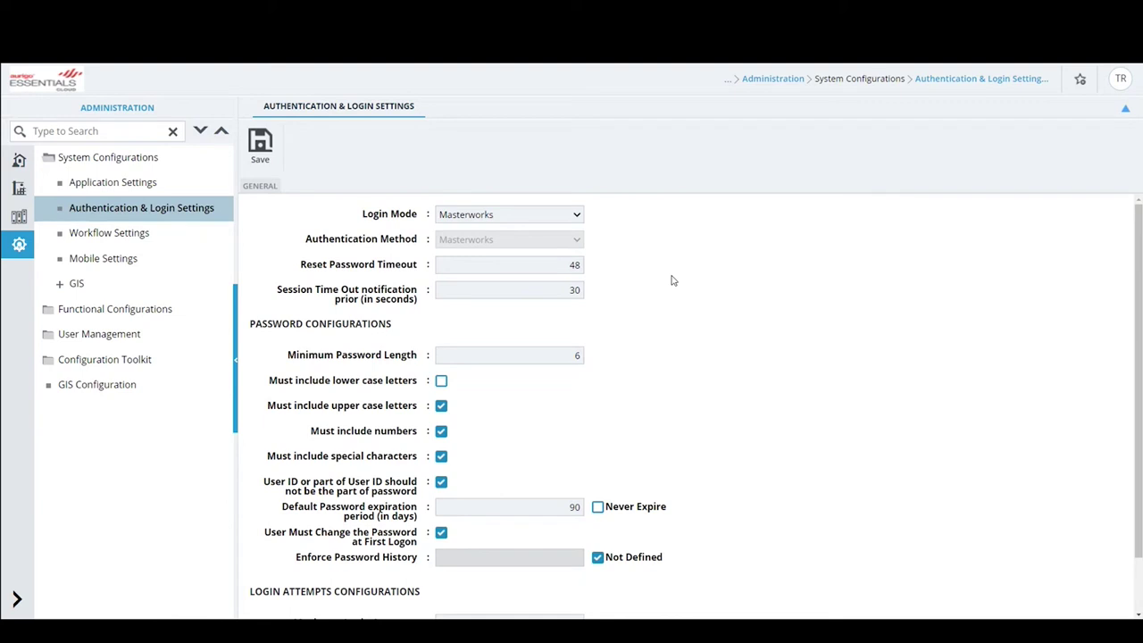
drag(561, 287, 603, 293)
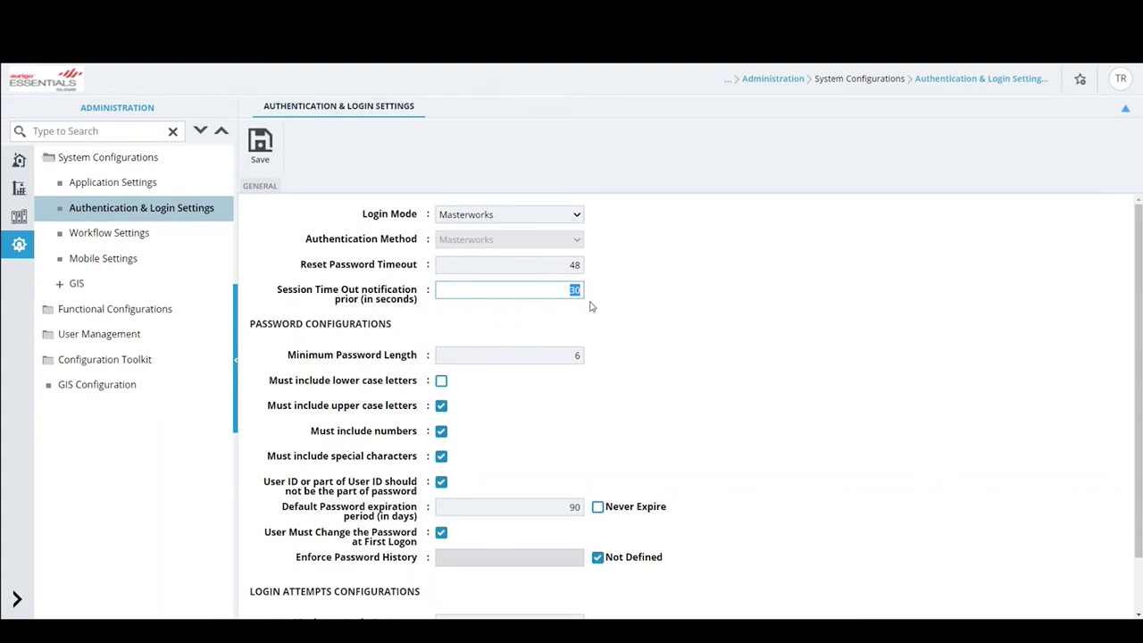
text(30)
click(288, 339)
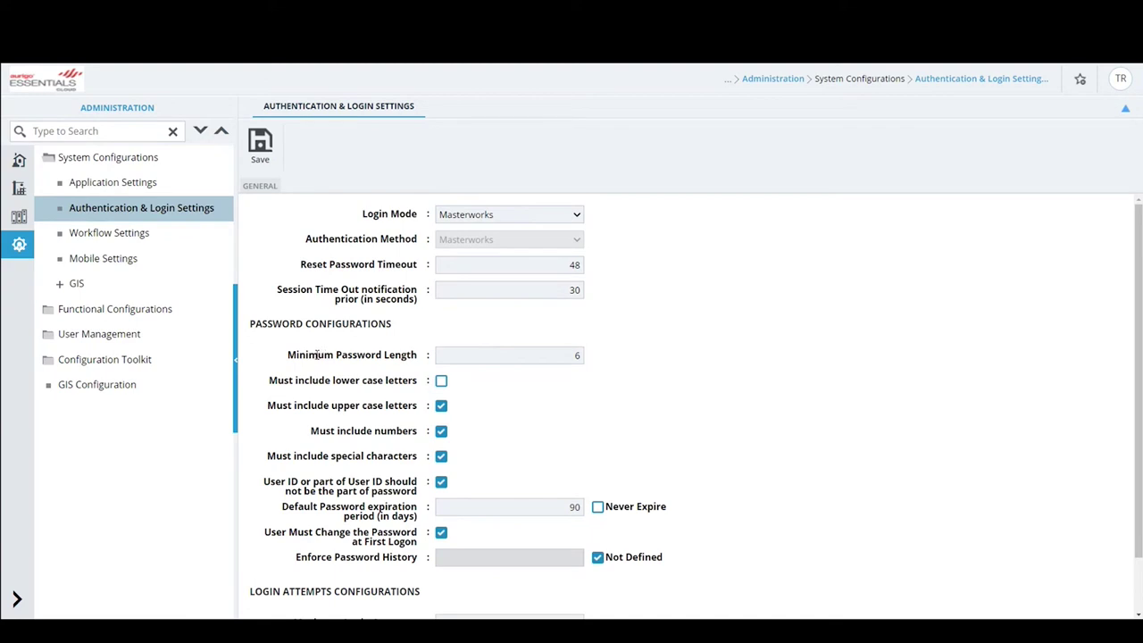
Examine the Minimum Password Length and Default Password expiration period under Password Configurations.
click(568, 363)
click(1120, 78)
drag(550, 505, 584, 506)
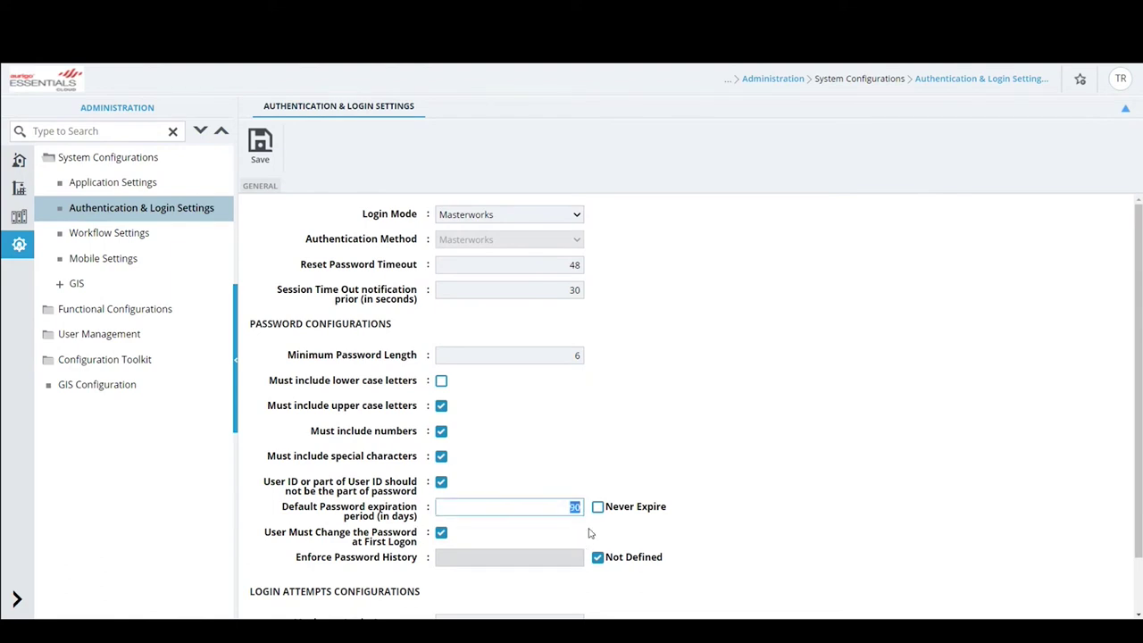
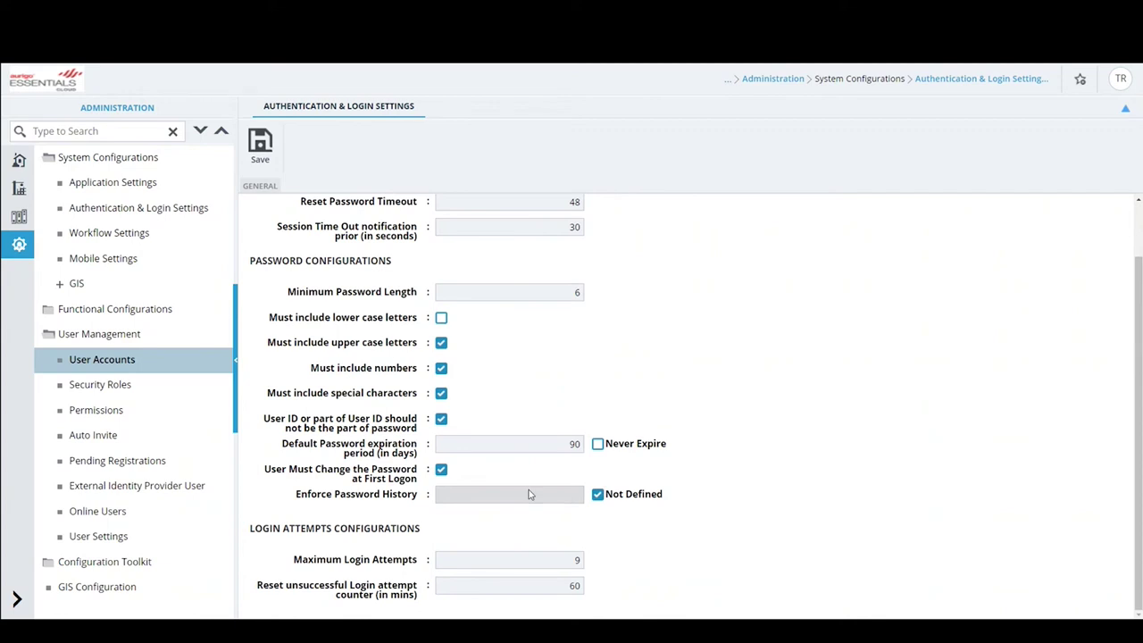
Check how Not Defined controls the Enforce Password History field, restore it, and examine the Reset unsuccessful Login attempt counter.
click(597, 495)
click(580, 495)
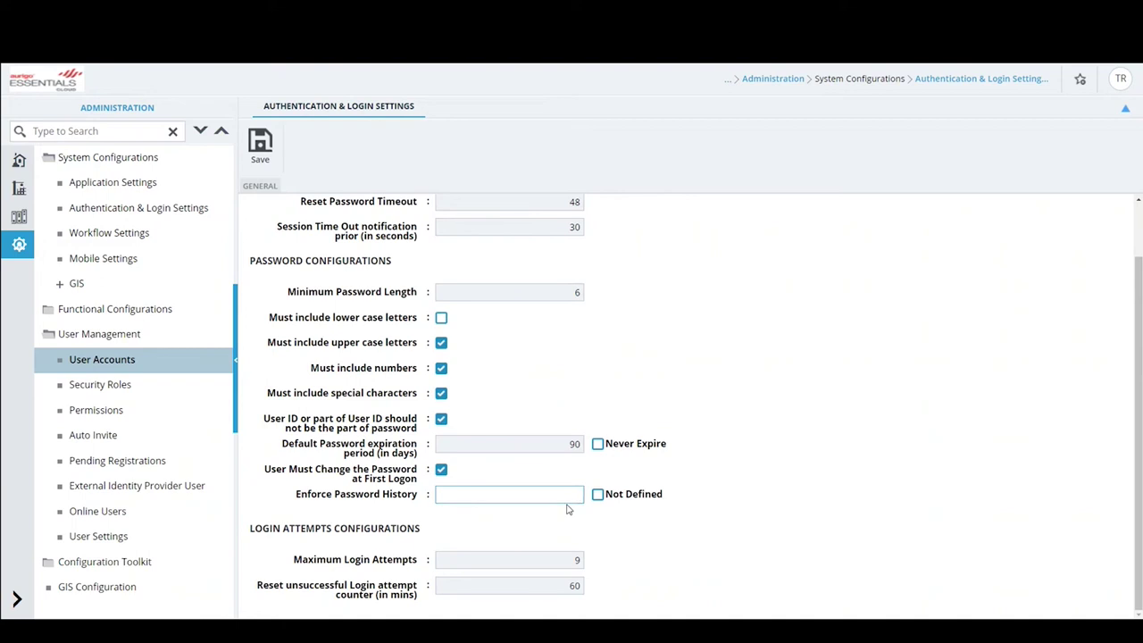
click(597, 494)
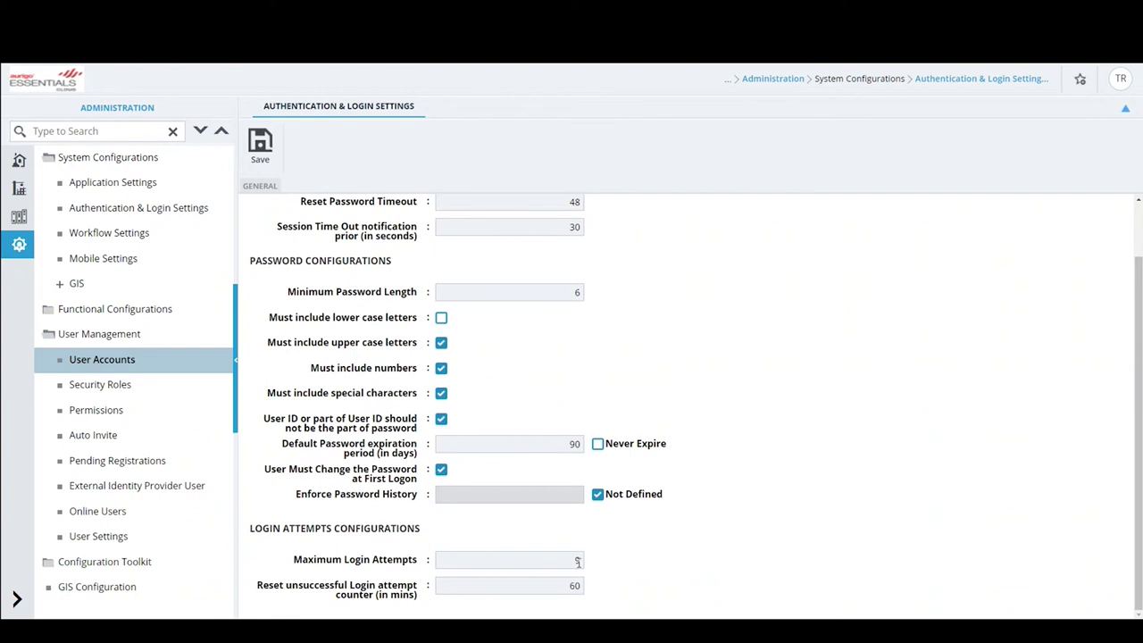
double_click(575, 587)
click(696, 587)
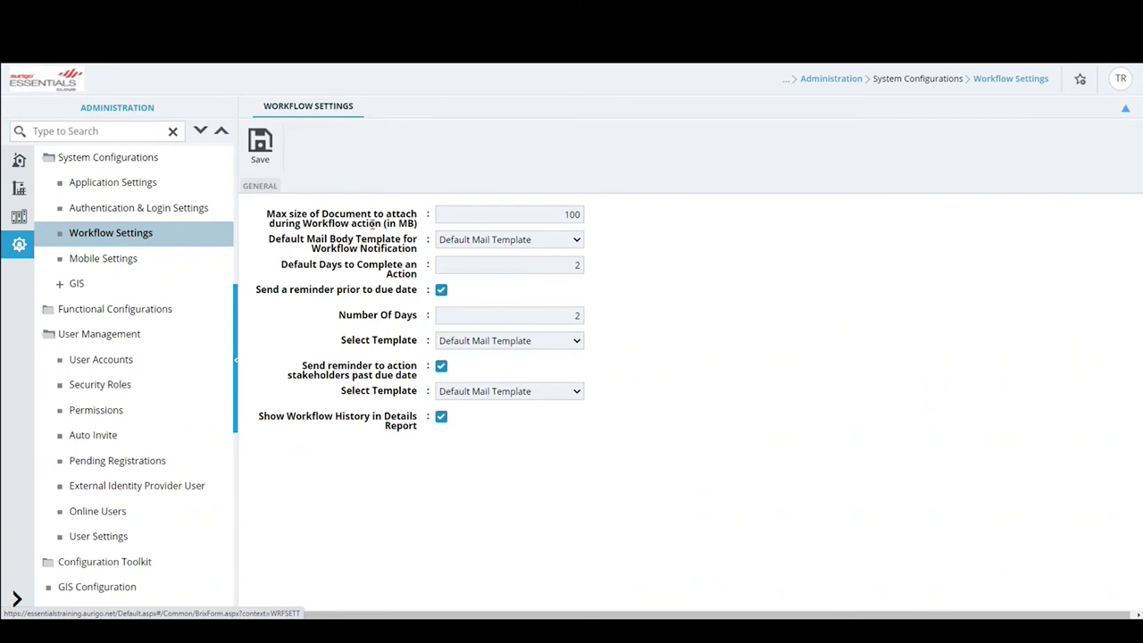
View the Workflow Settings, examining the maximum attachment size and the choices for the Default Mail Body Template for Workflow Notification.
double_click(571, 214)
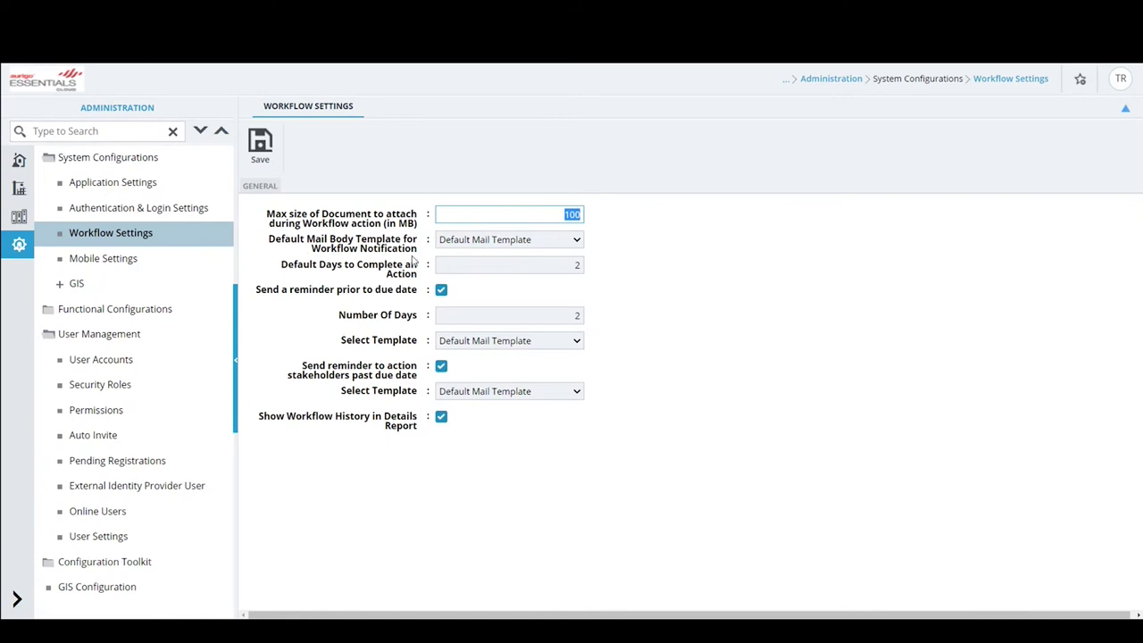
click(510, 243)
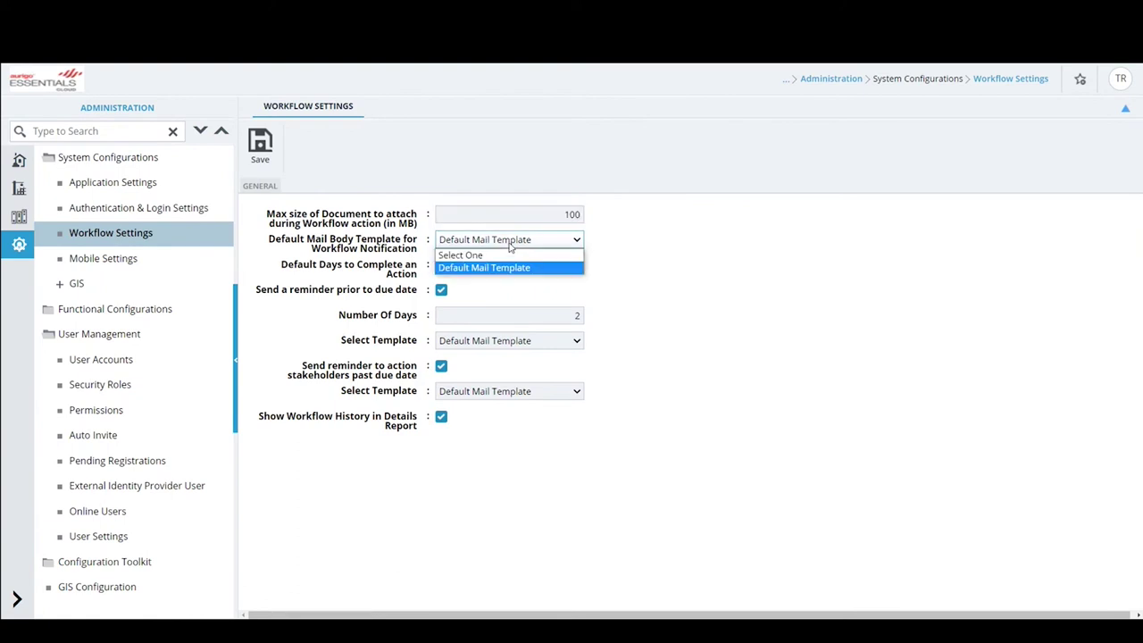
click(503, 269)
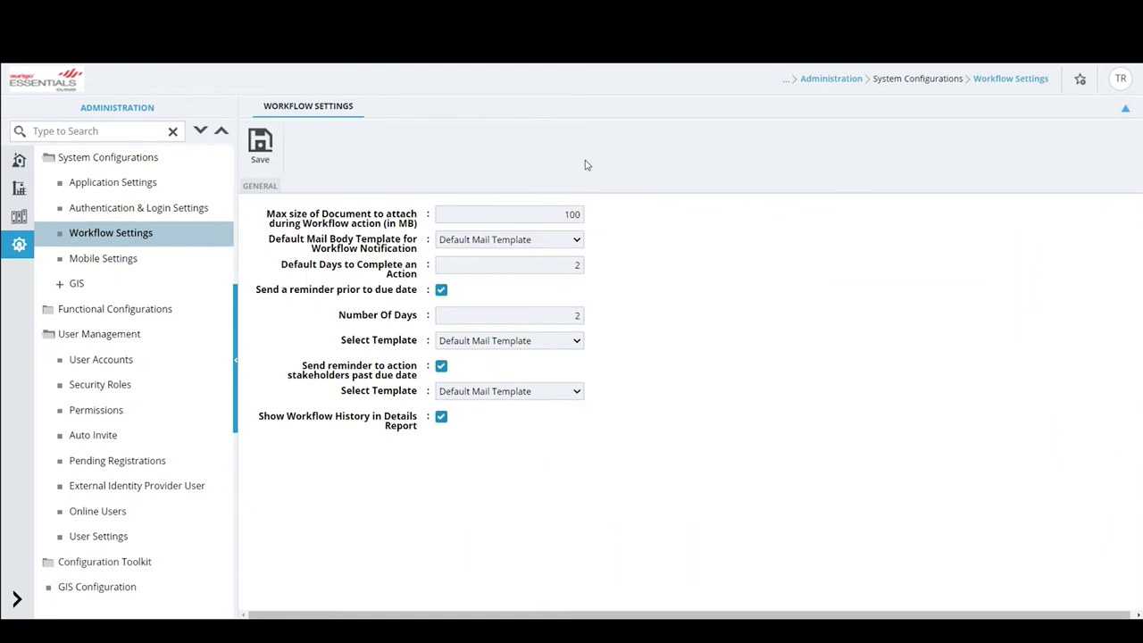
click(522, 241)
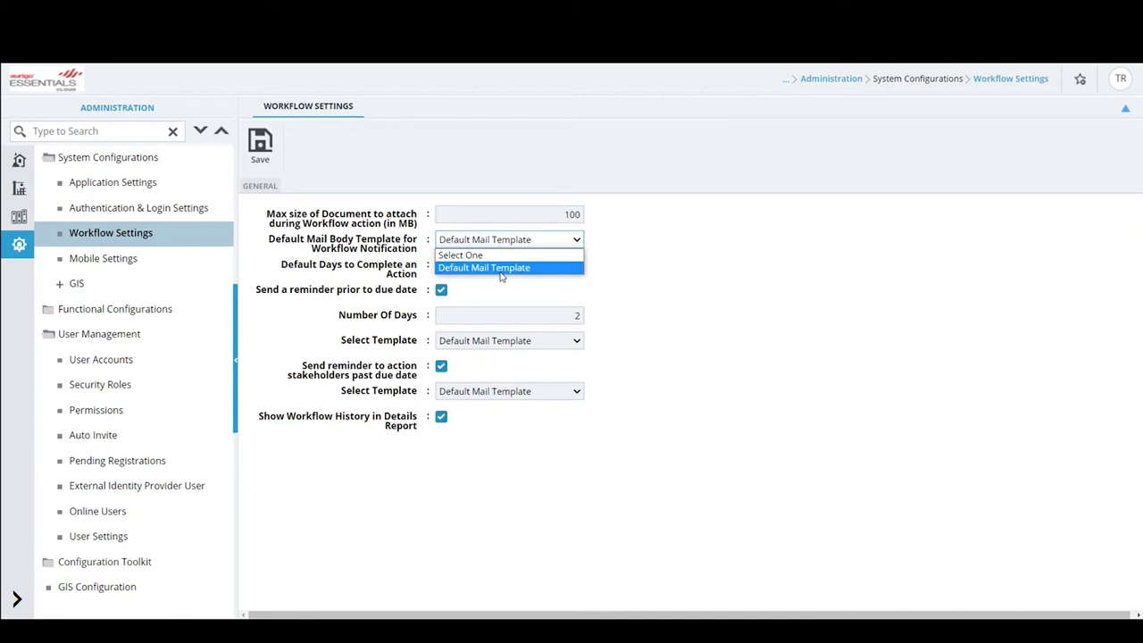
click(501, 269)
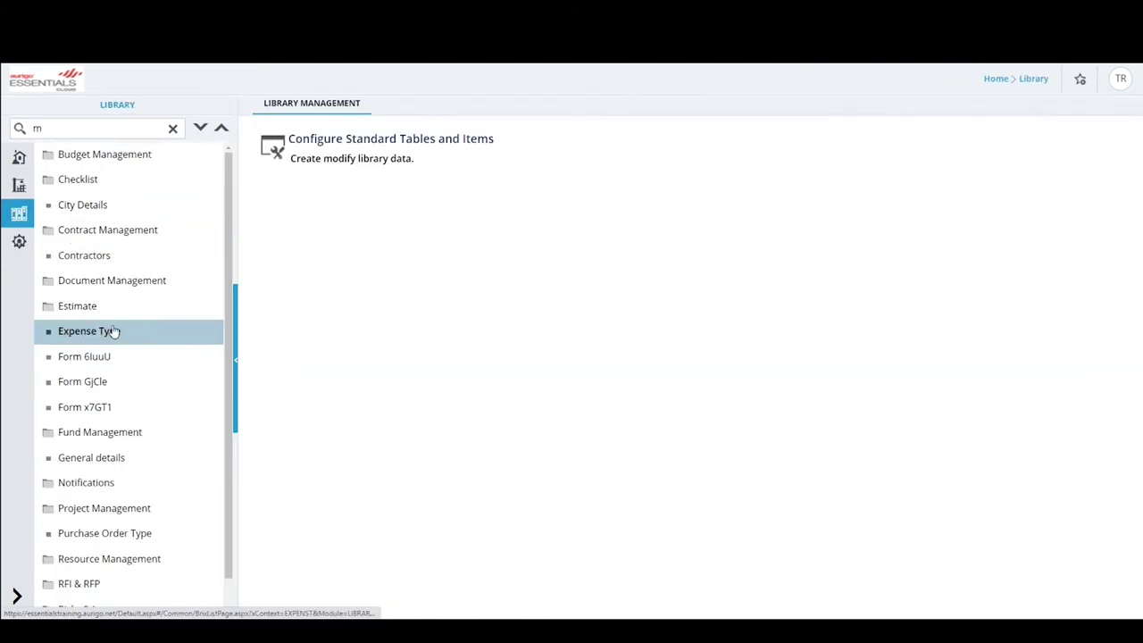
Search the Library for "mail" and open the Default Mail Template from Mail Body Templates for editing.
click(57, 130)
text(ail)
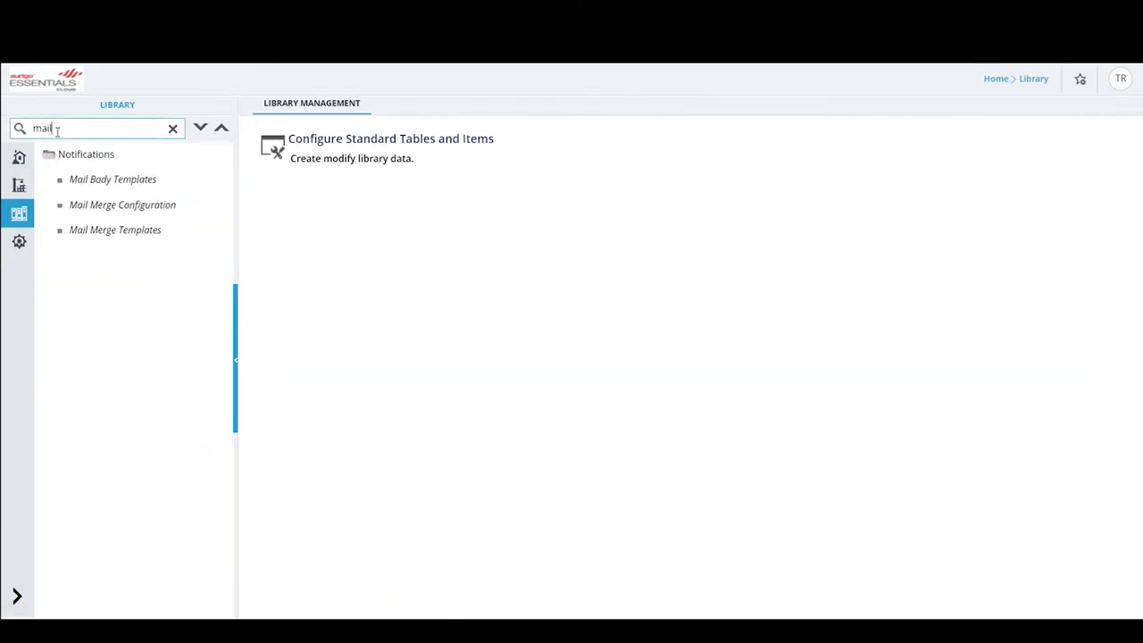
click(150, 183)
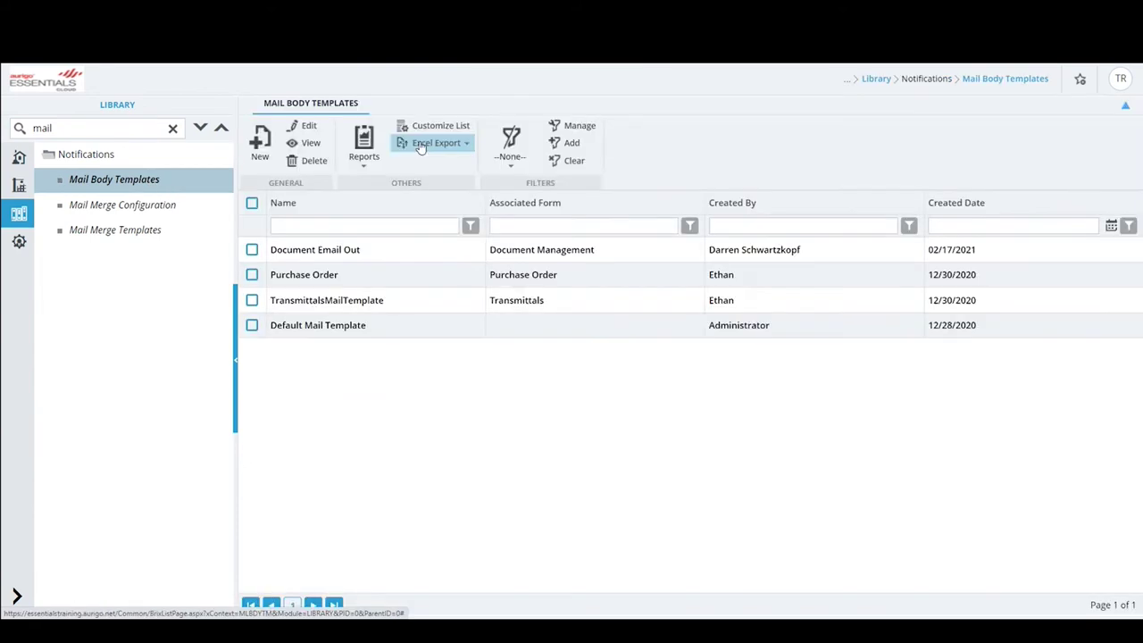
click(333, 327)
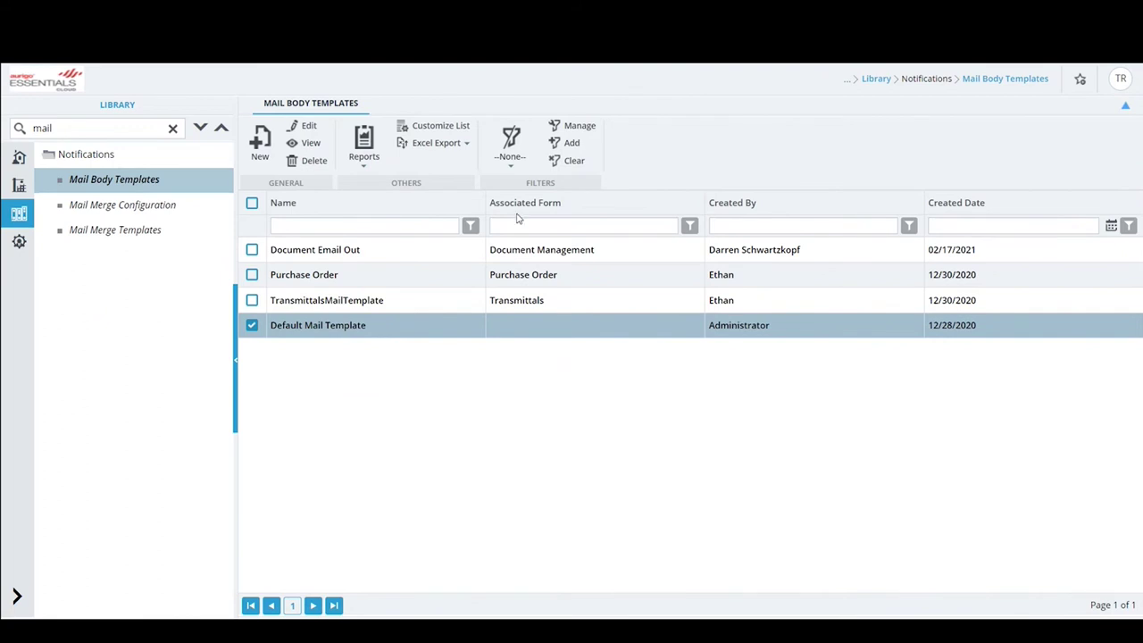
click(303, 126)
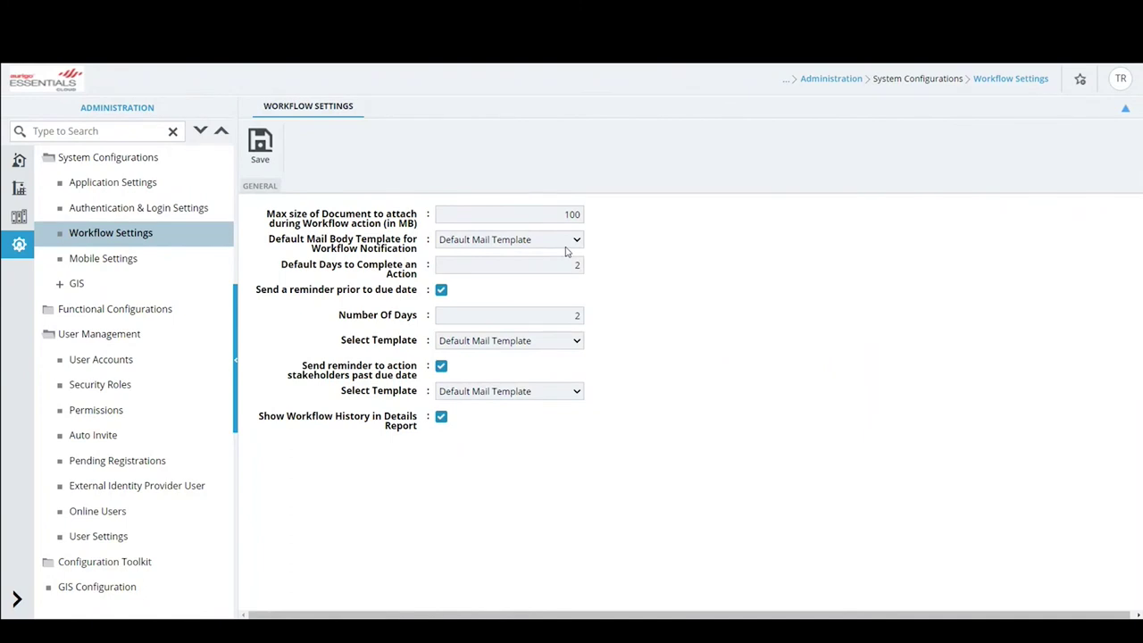
Return to Workflow Settings and review the default mail body template choices and the Default Days to Complete an Action.
click(530, 243)
click(642, 242)
click(575, 265)
text(2)
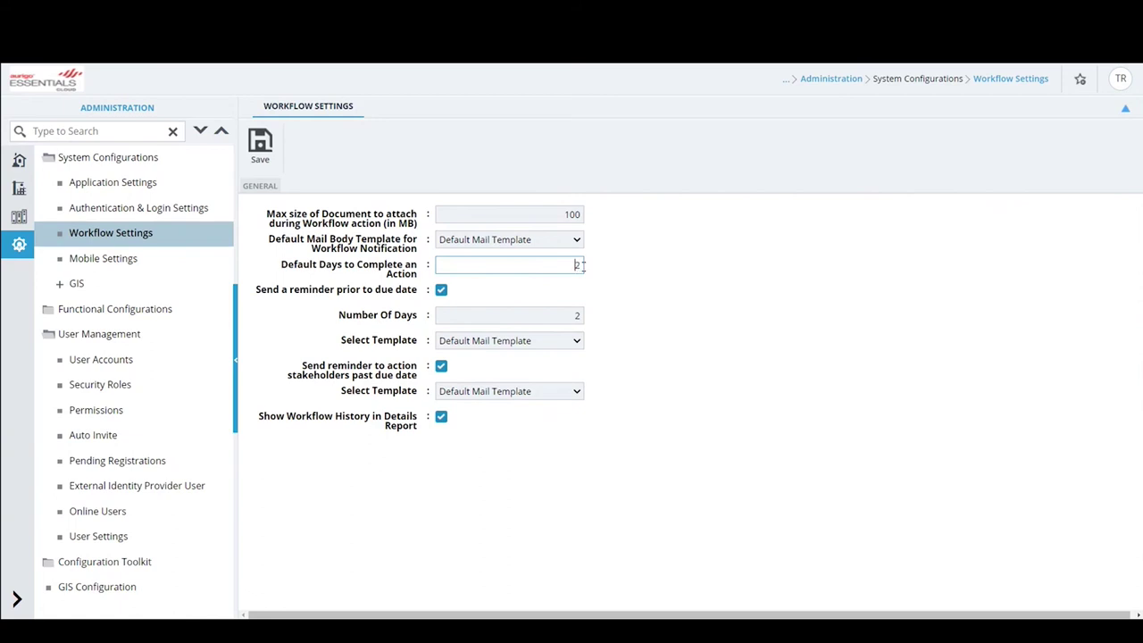
text(2)
Turn the reminder prior to due date off and on again, and view the mail templates offered for it.
click(441, 291)
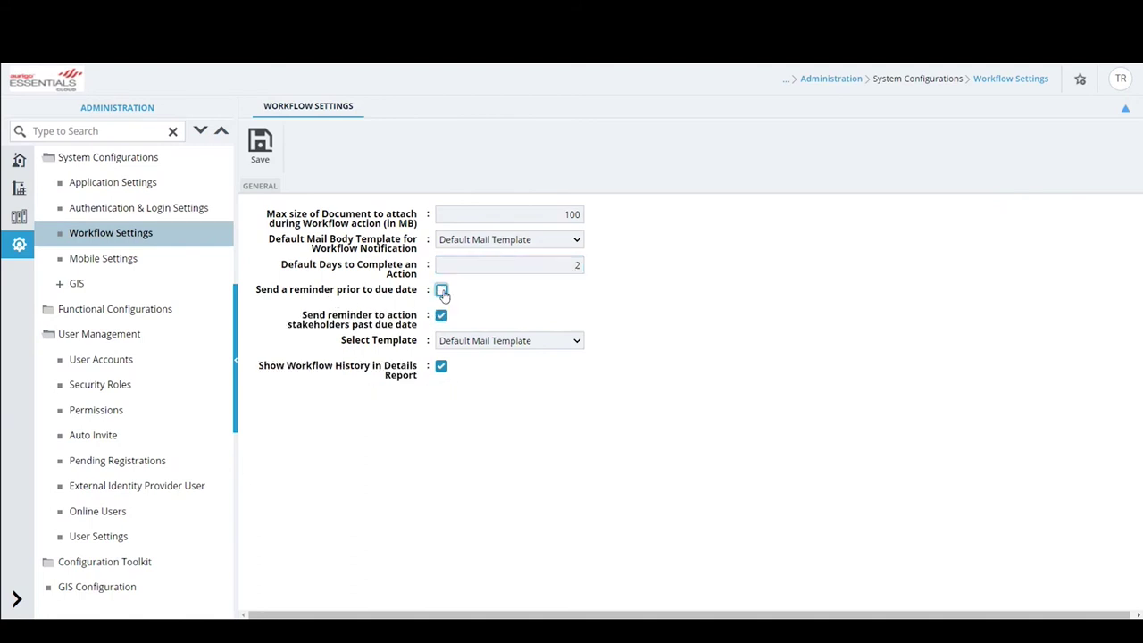
click(441, 291)
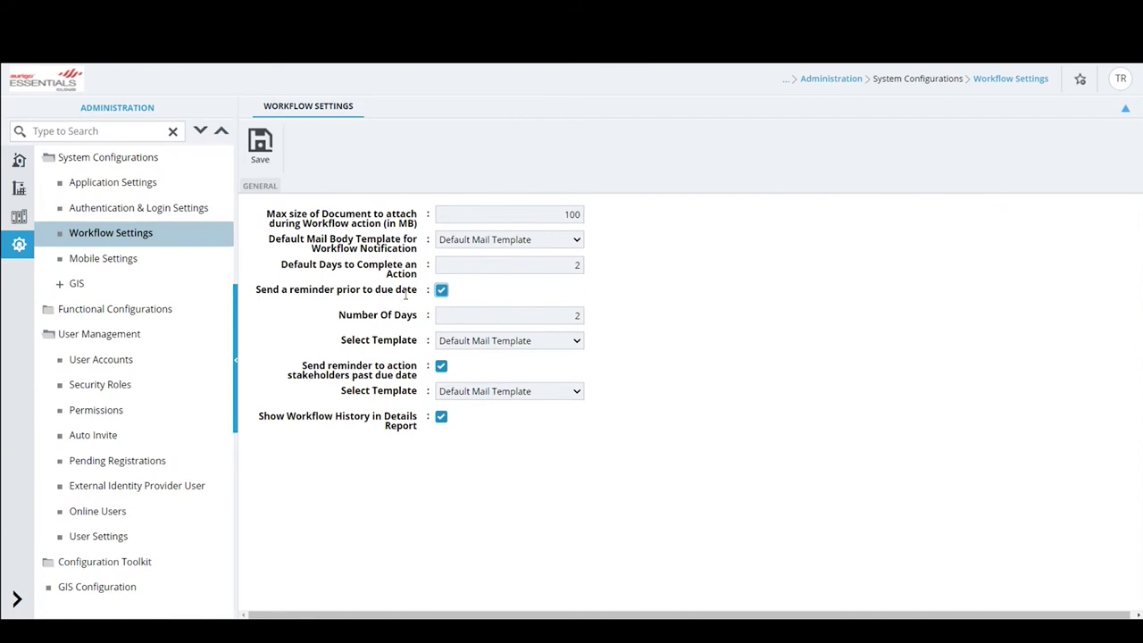
click(513, 345)
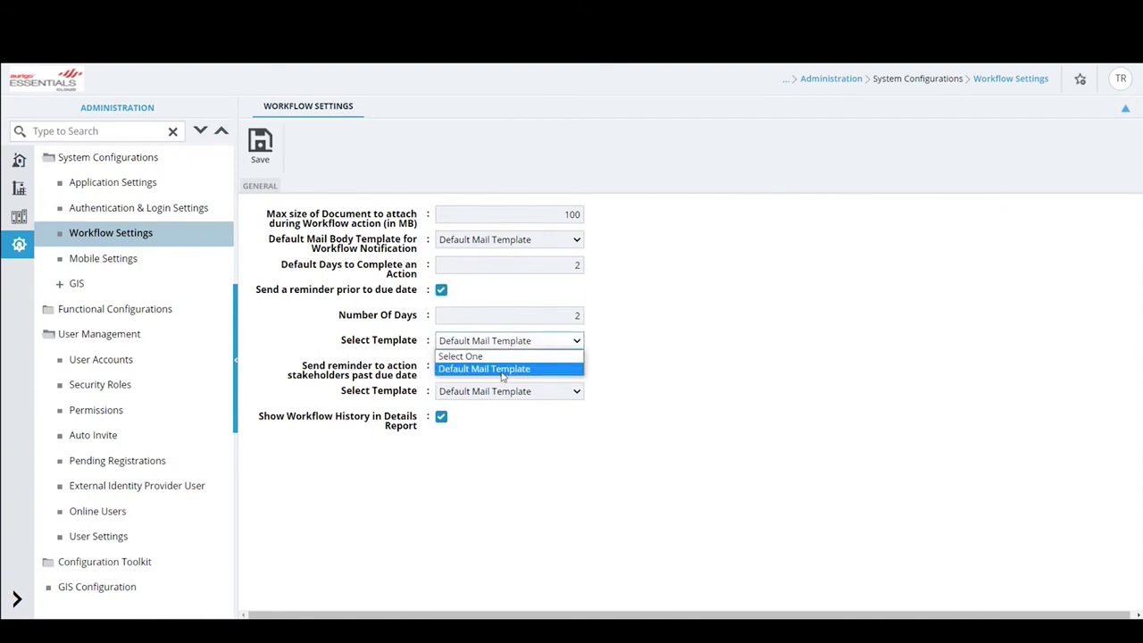
click(651, 331)
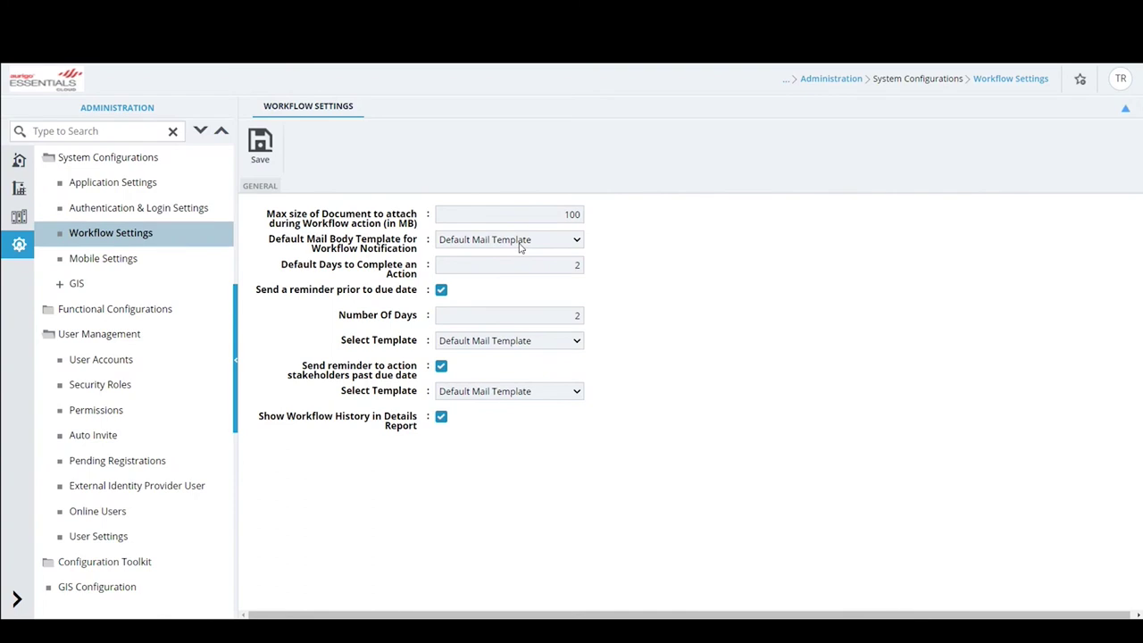
click(548, 346)
click(636, 340)
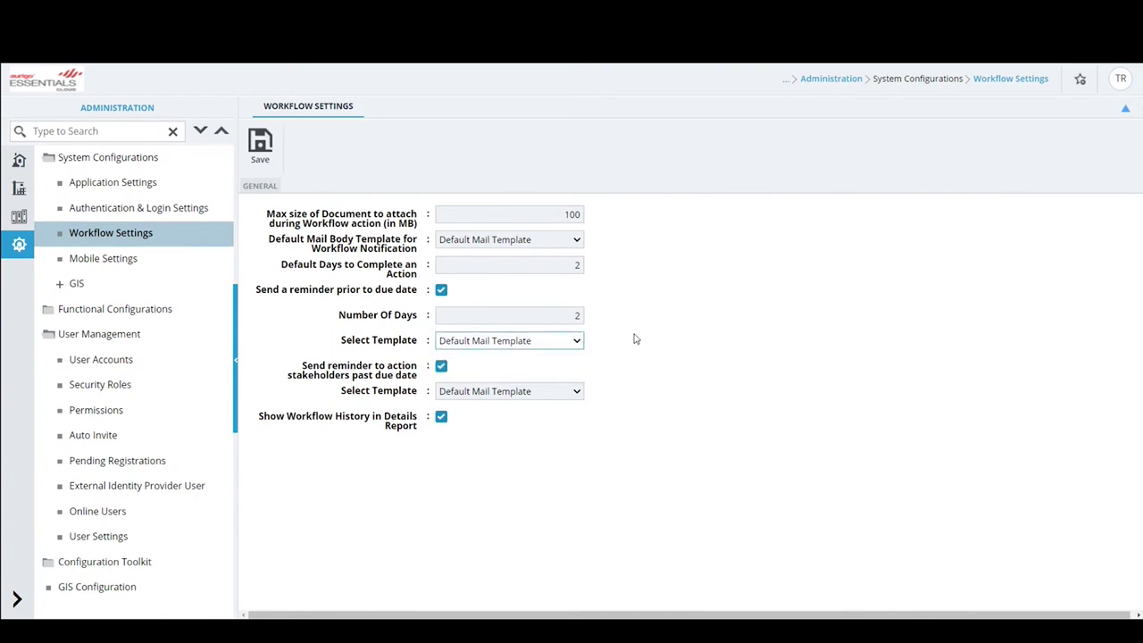
Switch the past-due reminder to action stakeholders off and back on, and view its mail template choices.
drag(302, 364, 441, 372)
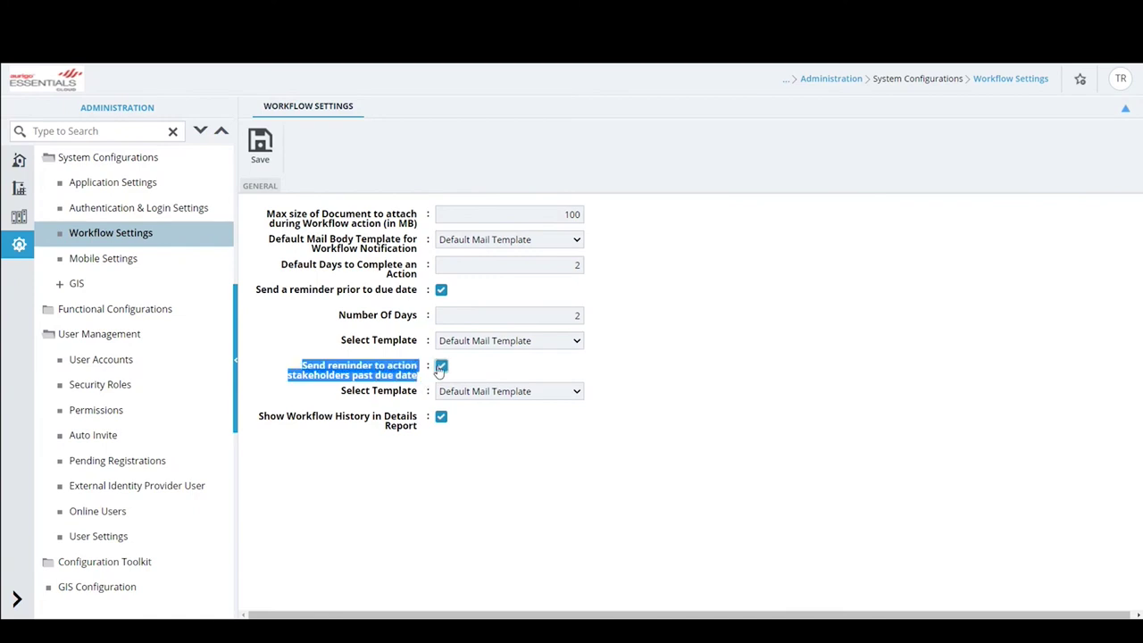
click(441, 366)
click(442, 367)
click(311, 402)
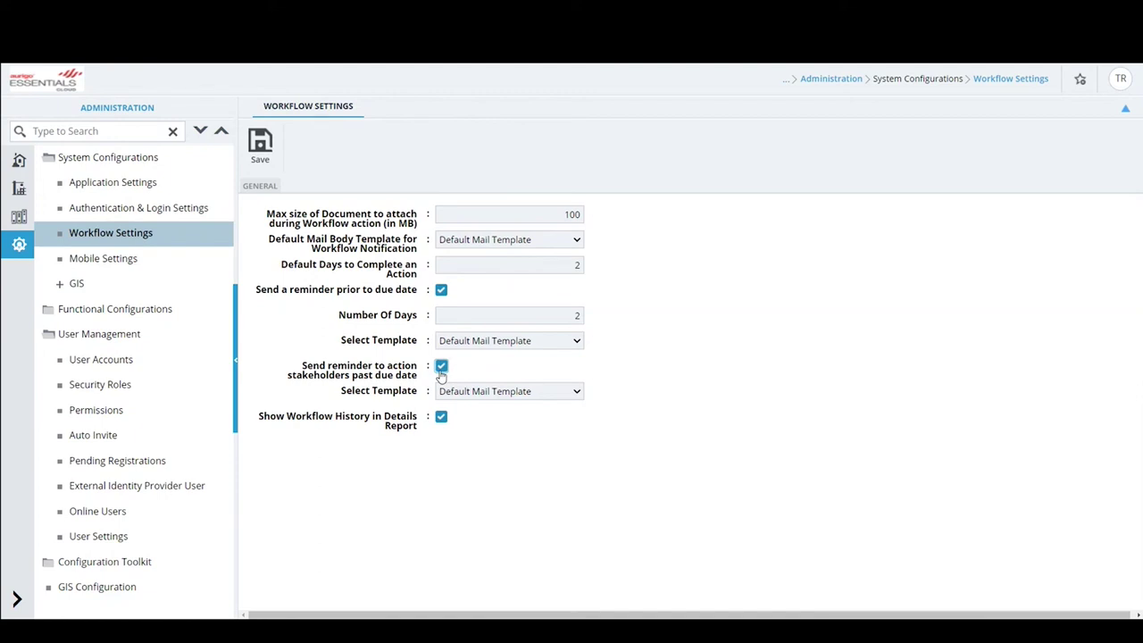
click(549, 397)
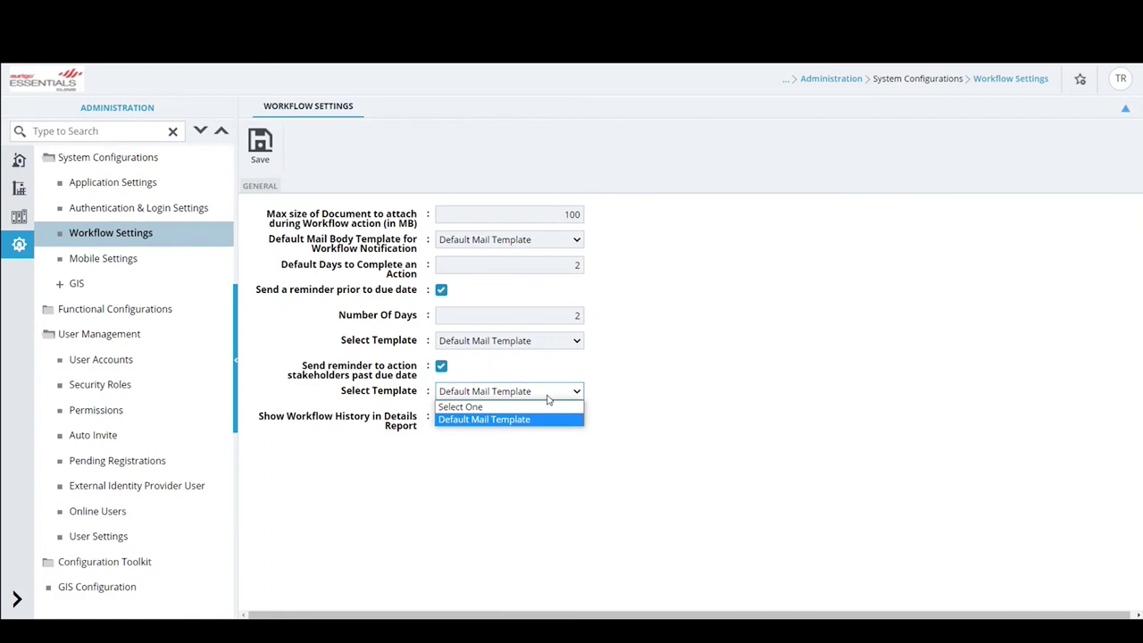
click(550, 399)
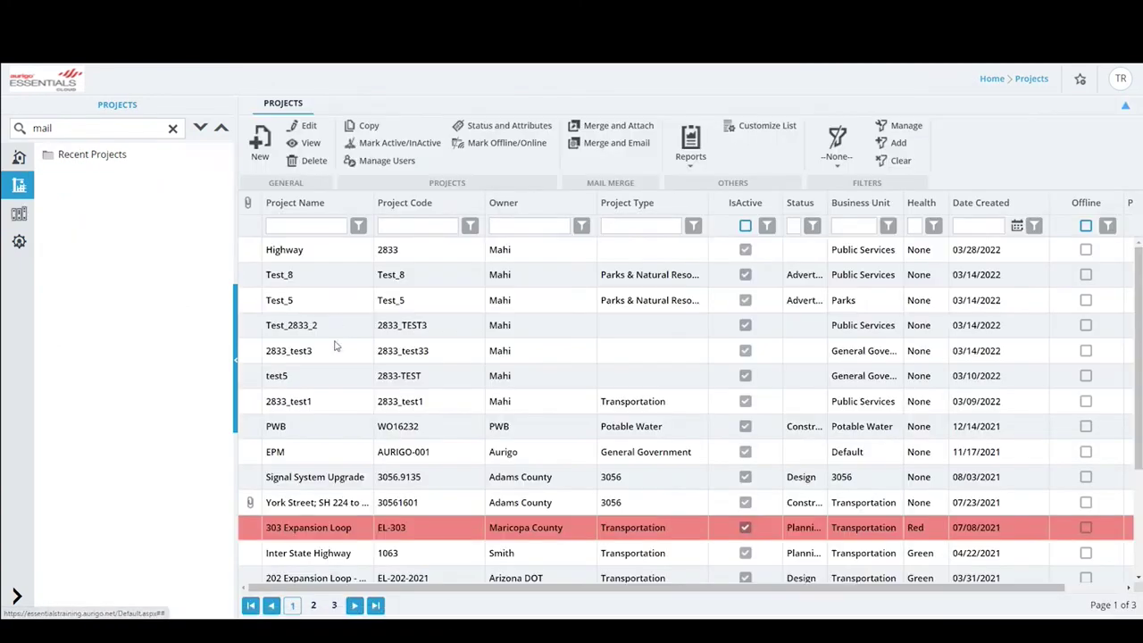
Open the Inter State Highway project's Project Fund List and generate the Details Report for the General Fund Operating record.
double_click(348, 554)
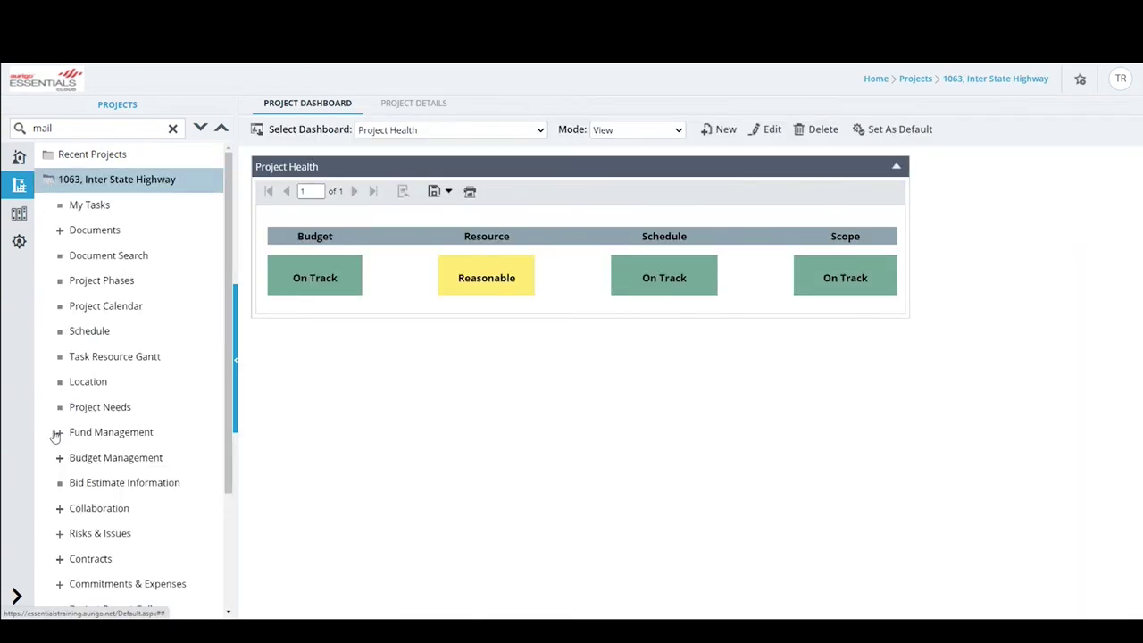
click(59, 432)
click(116, 460)
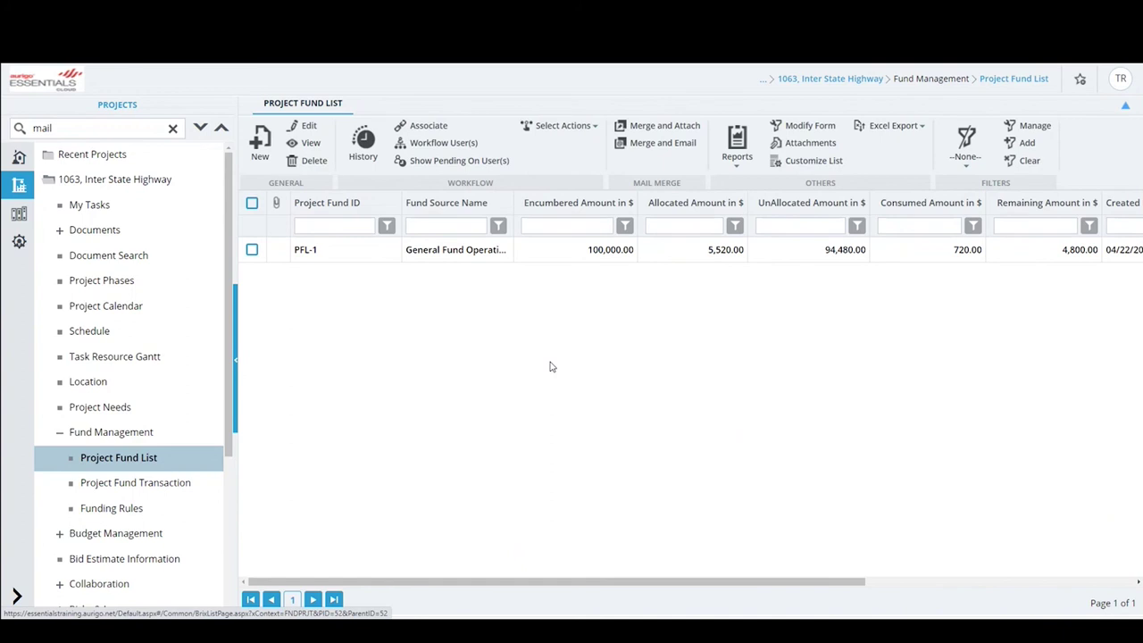
click(461, 255)
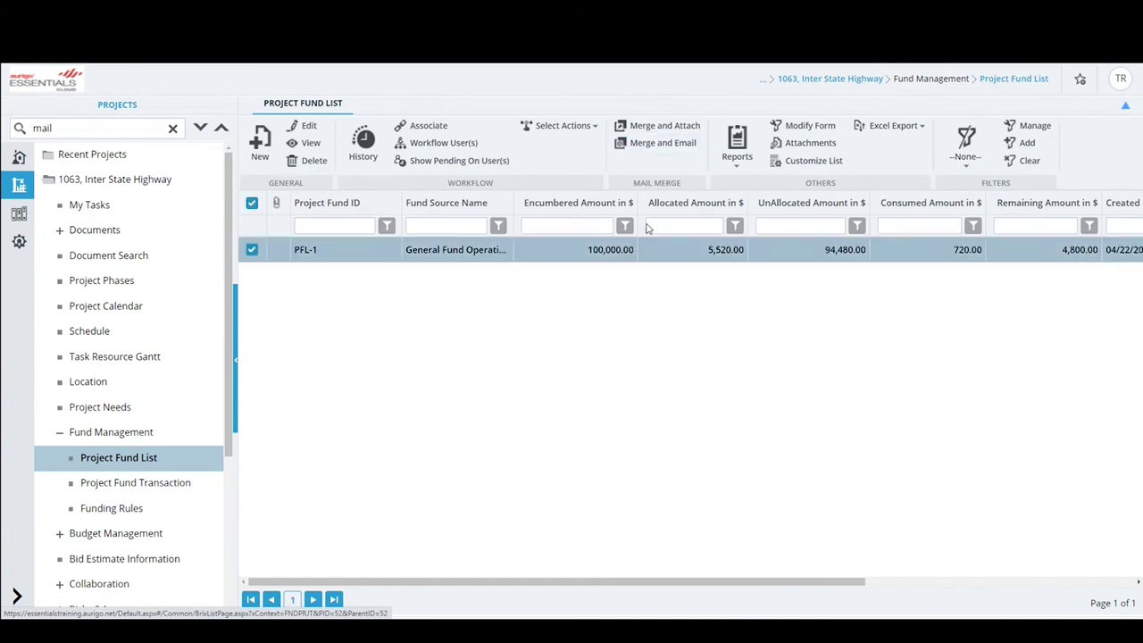
click(738, 170)
click(755, 189)
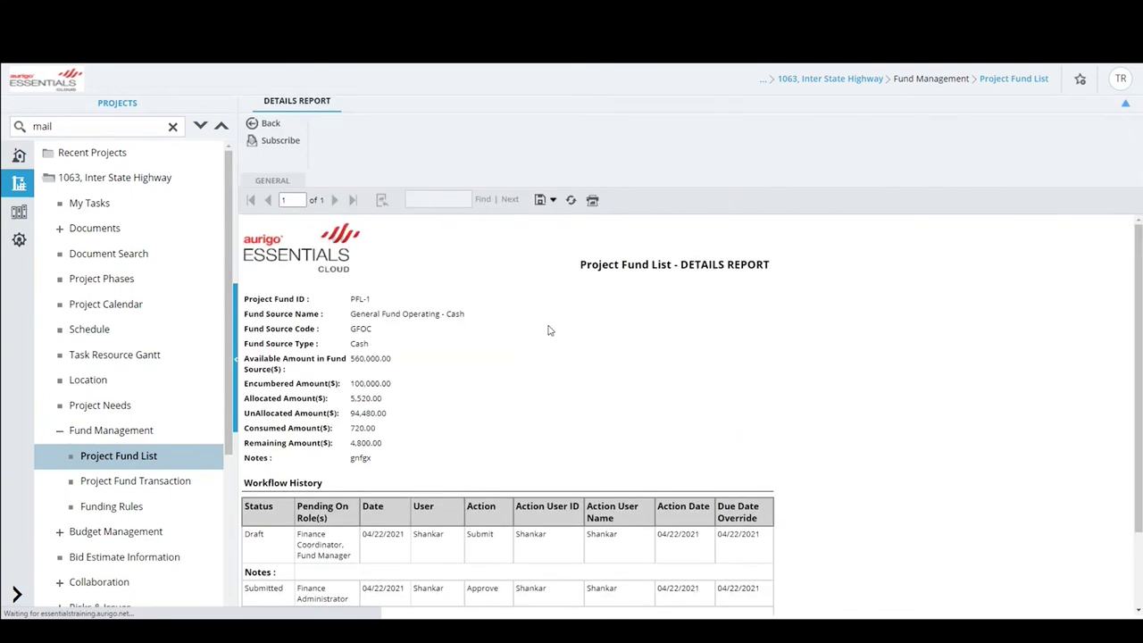
Examine the fund details and the Workflow History table in the Project Fund List details report.
scroll(549, 330, down, 2)
scroll(549, 331, up, 2)
drag(246, 298, 407, 460)
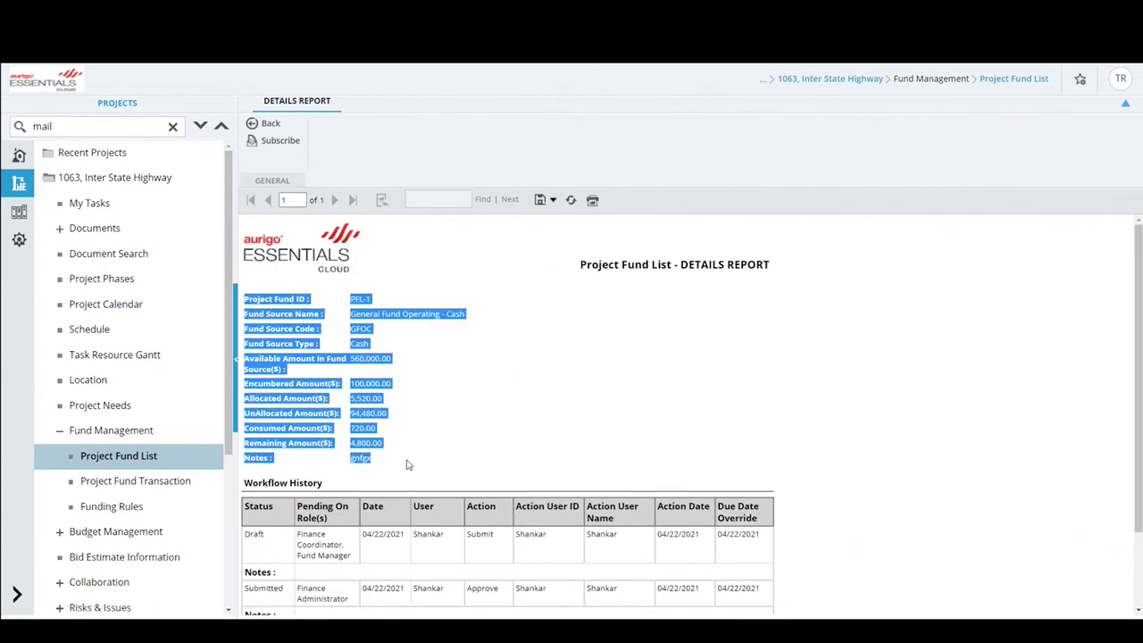
scroll(407, 465, down, 2)
drag(254, 411, 664, 536)
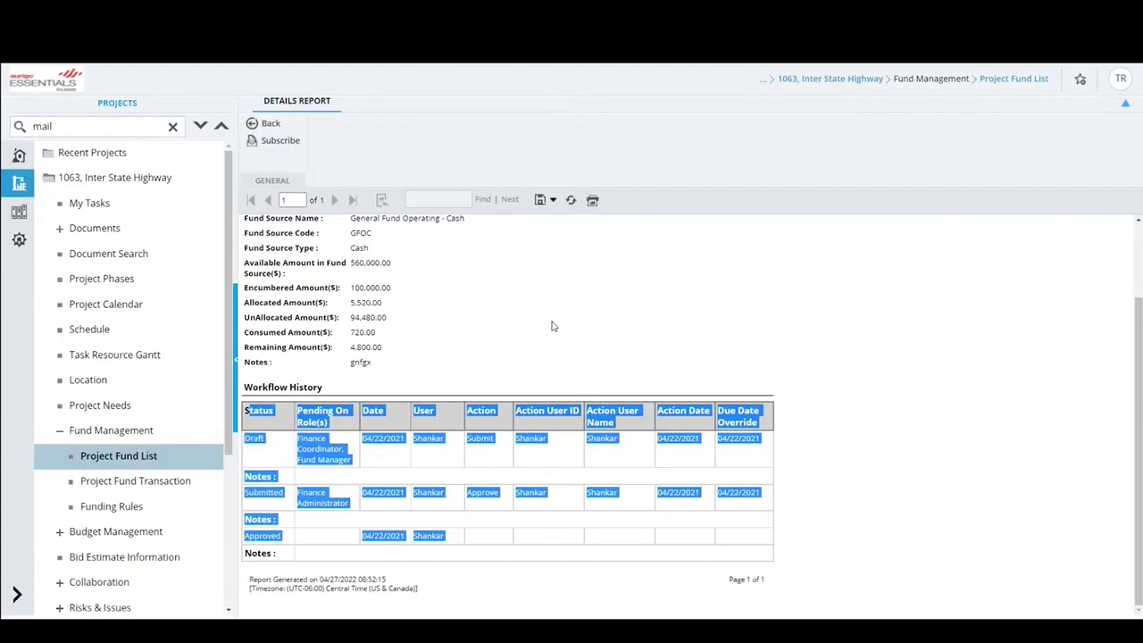
scroll(551, 325, up, 2)
drag(247, 299, 455, 462)
scroll(440, 465, down, 1)
scroll(440, 465, down, 2)
drag(258, 386, 714, 596)
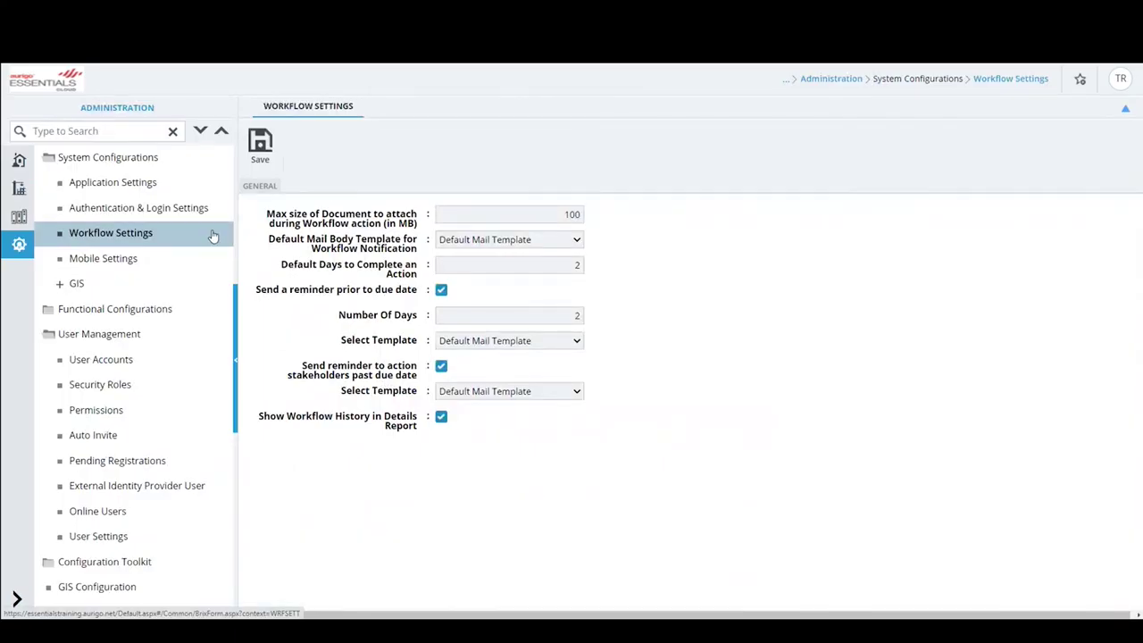
Return to Administration, open Mobile Settings without saving the workflow changes, and examine when the cache was last built.
click(125, 263)
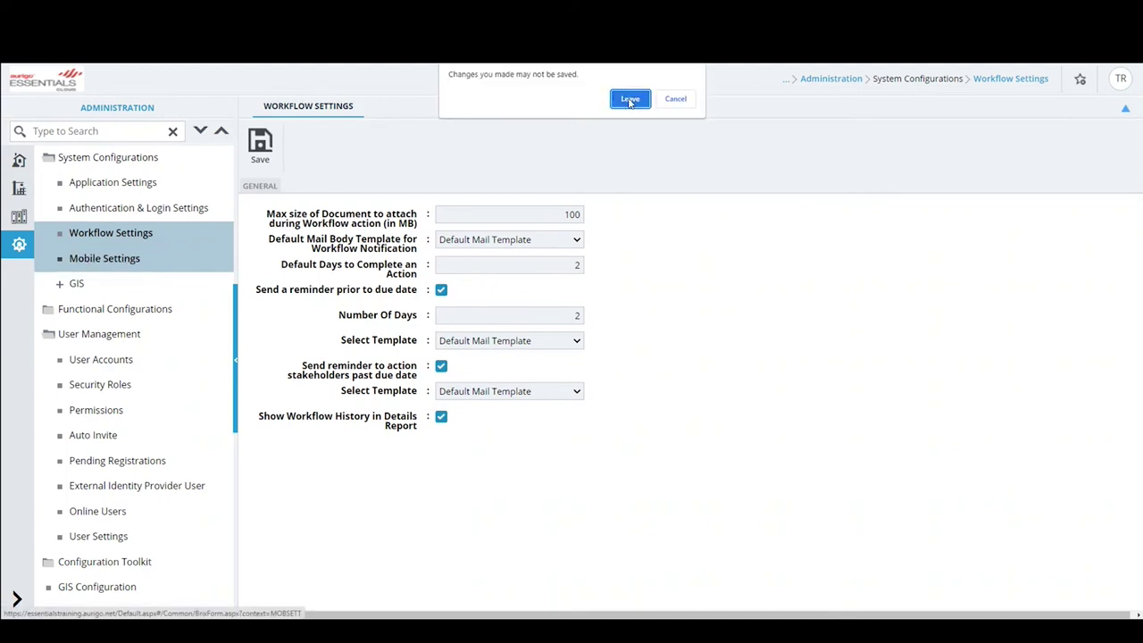
click(630, 99)
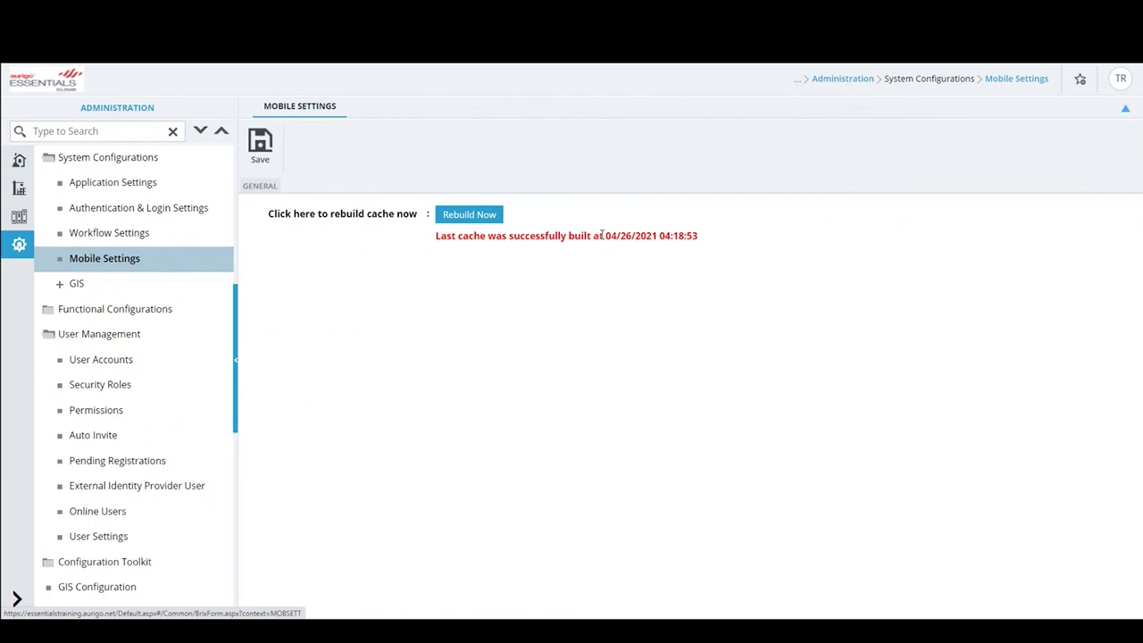
drag(606, 236, 719, 239)
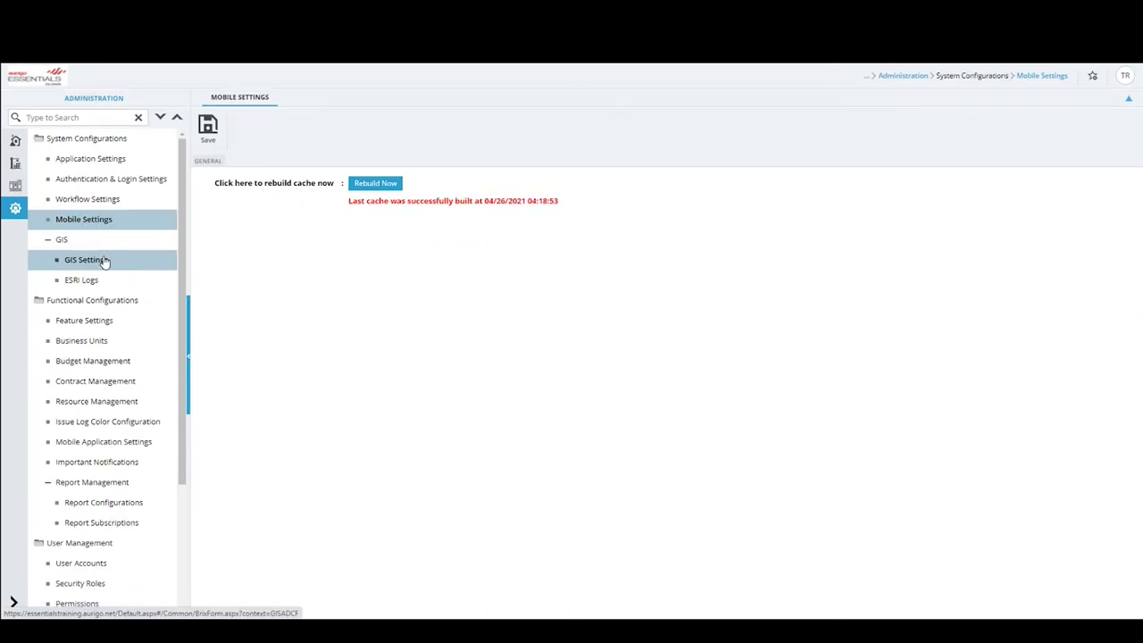
Open GIS Settings under System Configurations and switch to the Aurigo Essentials FL Training Guide PDF to consult the GIS instructions.
click(105, 260)
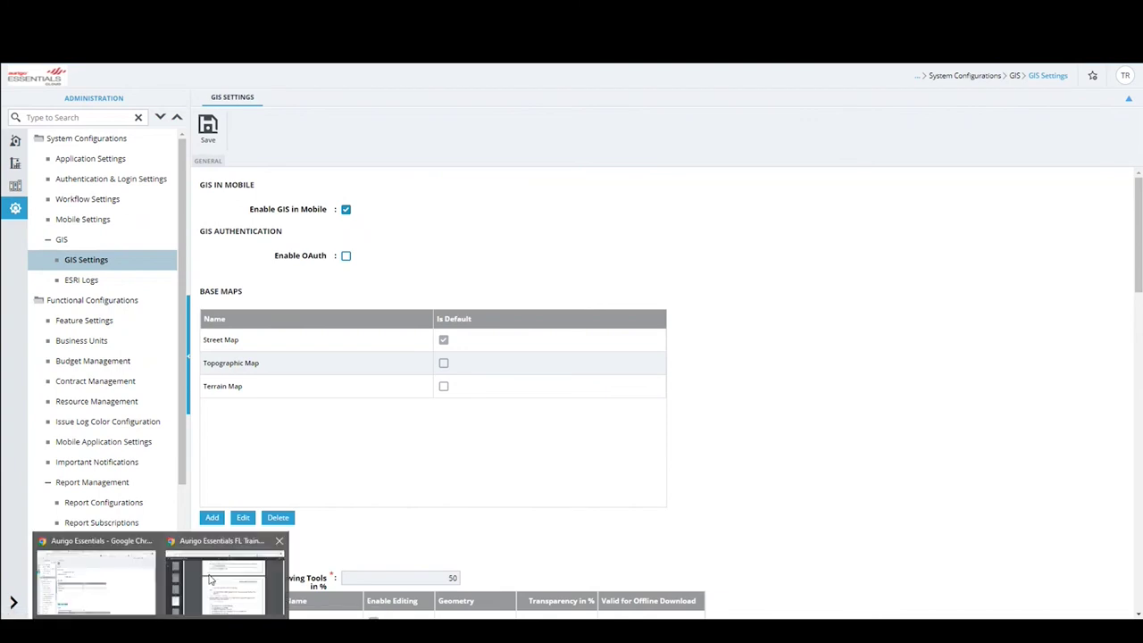
click(210, 578)
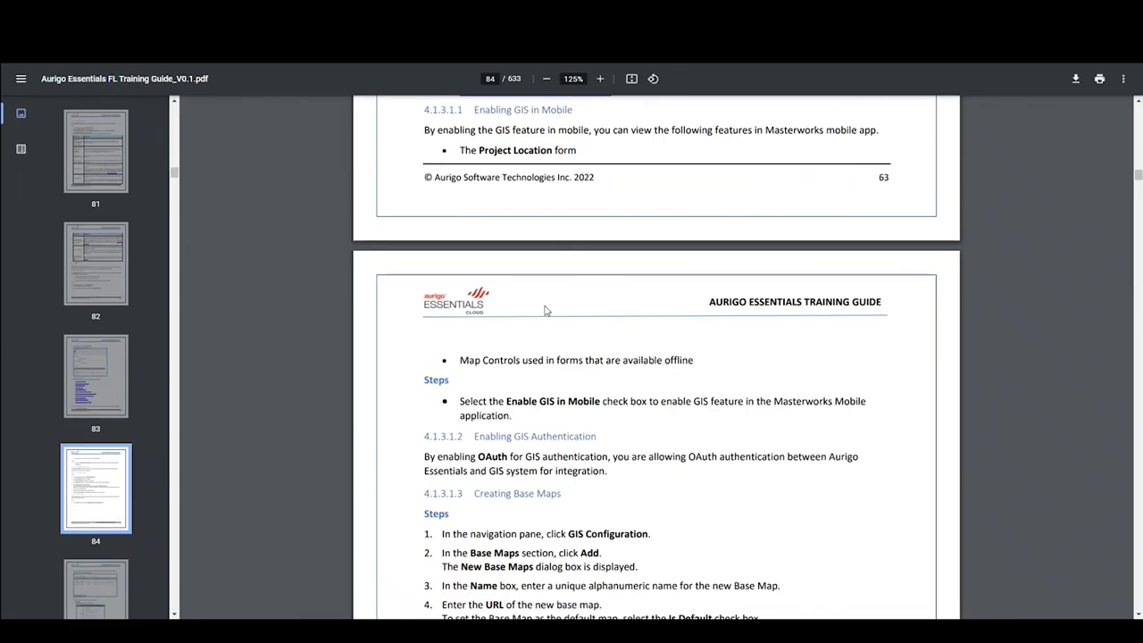
Read the Configuring GIS section of the training guide and return to the GIS Settings page in Aurigo Essentials.
scroll(547, 310, up, 15)
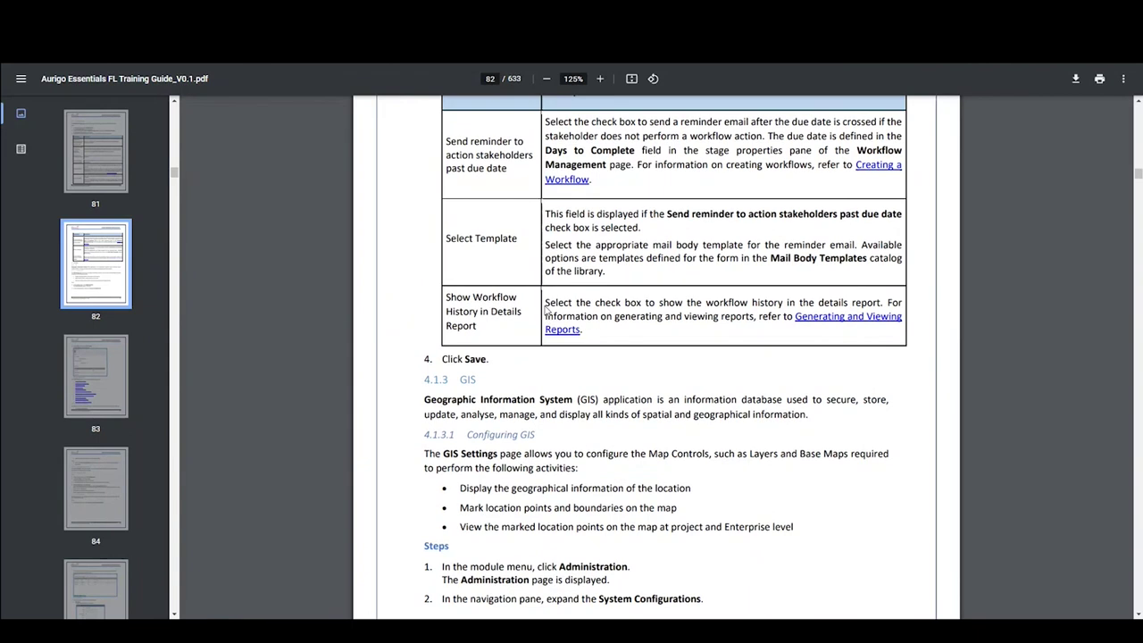
scroll(546, 310, down, 2)
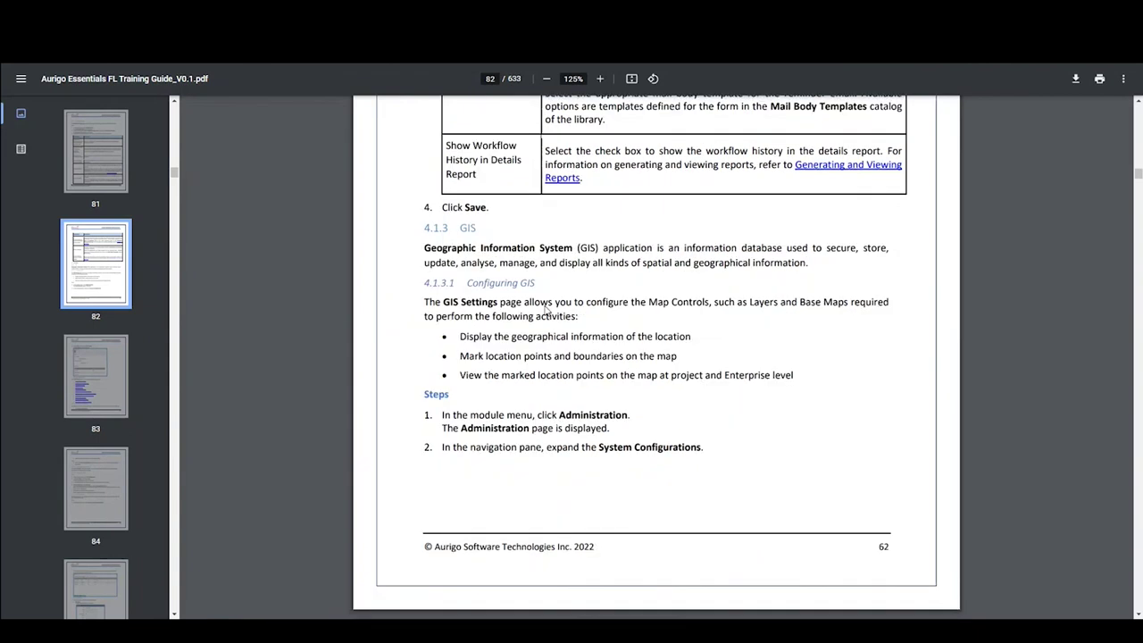
scroll(547, 310, down, 1)
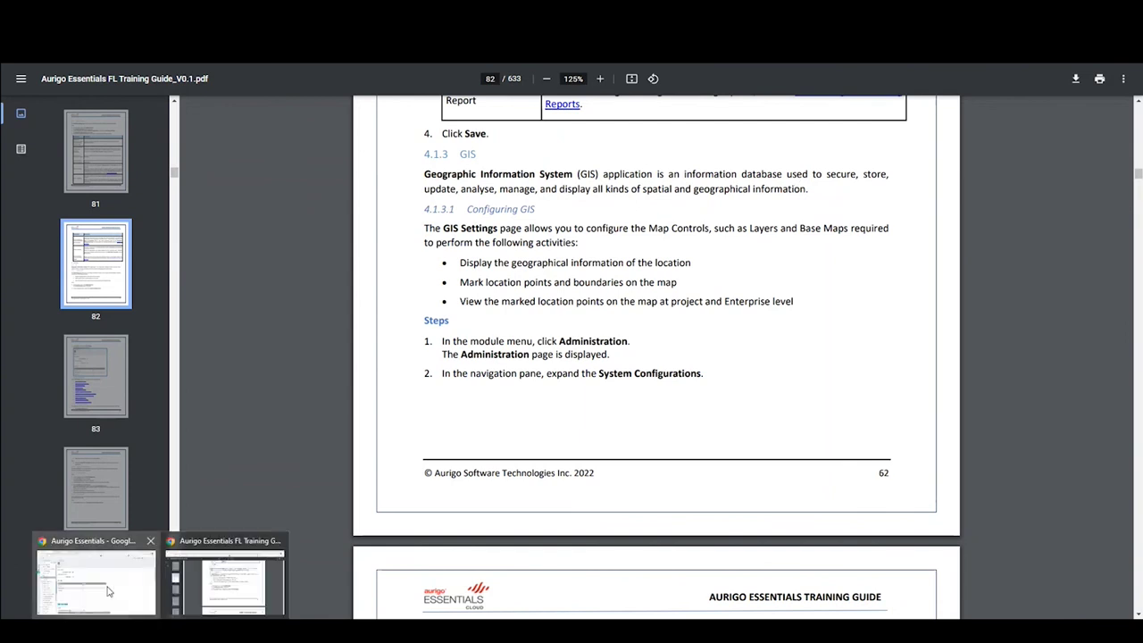
click(107, 589)
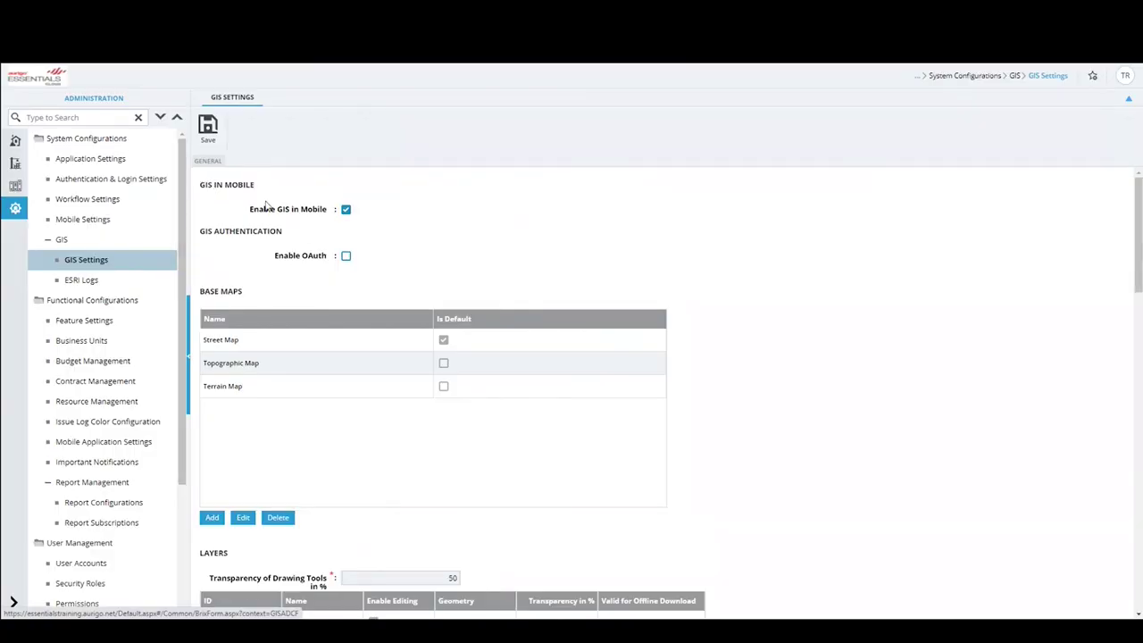
Toggle Enable GIS in Mobile off and back on, and consult the training guide's sections on mobile GIS and GIS authentication.
click(347, 210)
click(346, 210)
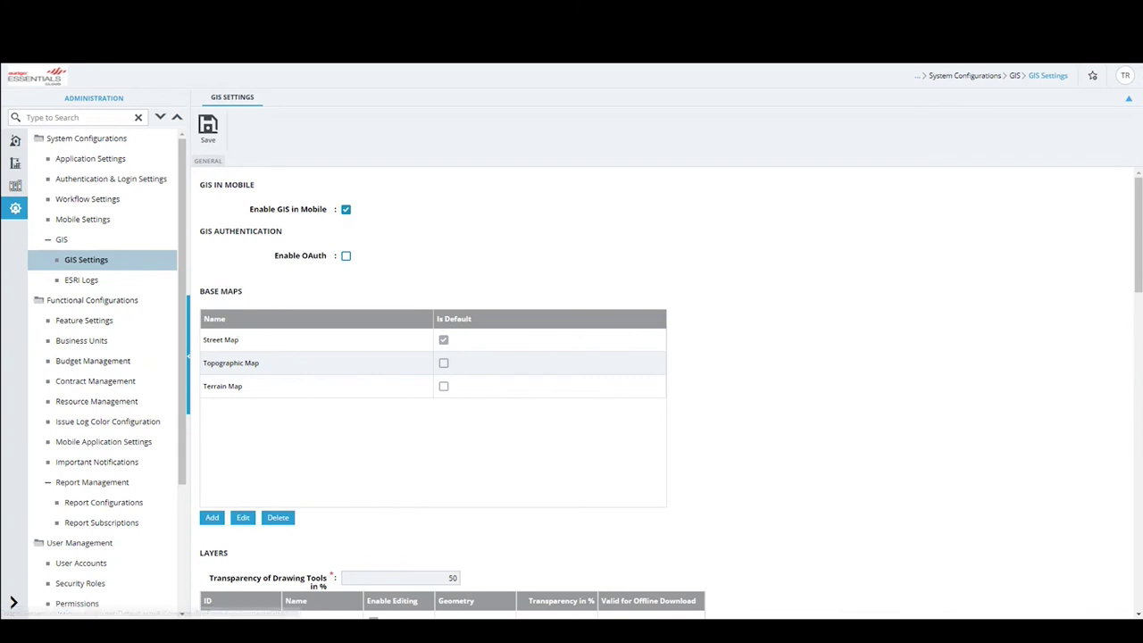
mouse_move(162, 632)
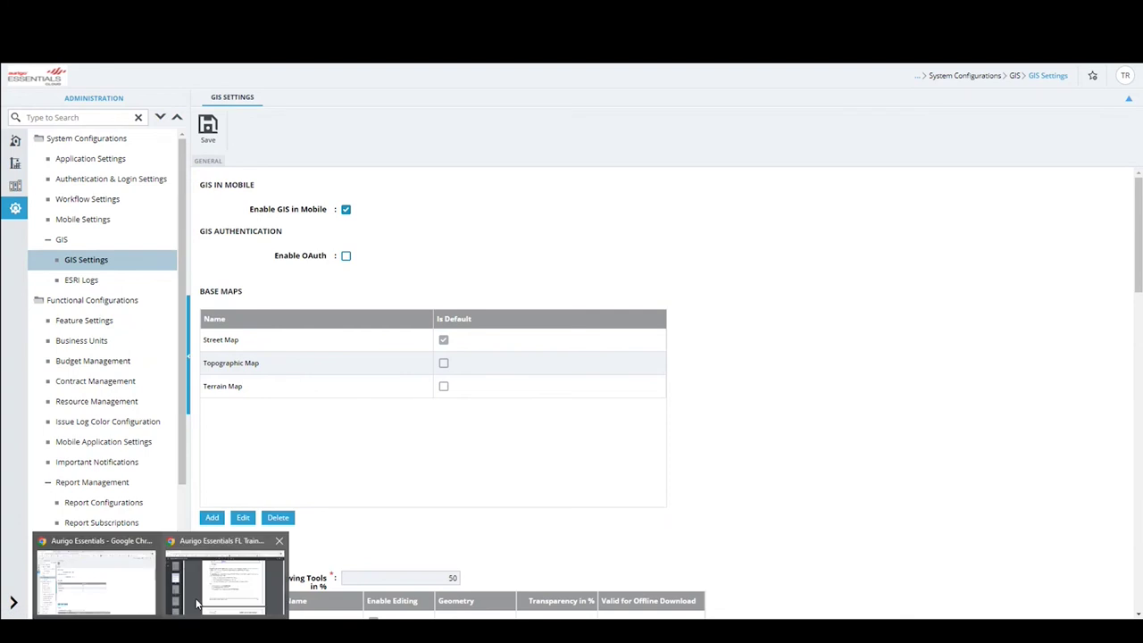
click(239, 581)
scroll(621, 308, down, 12)
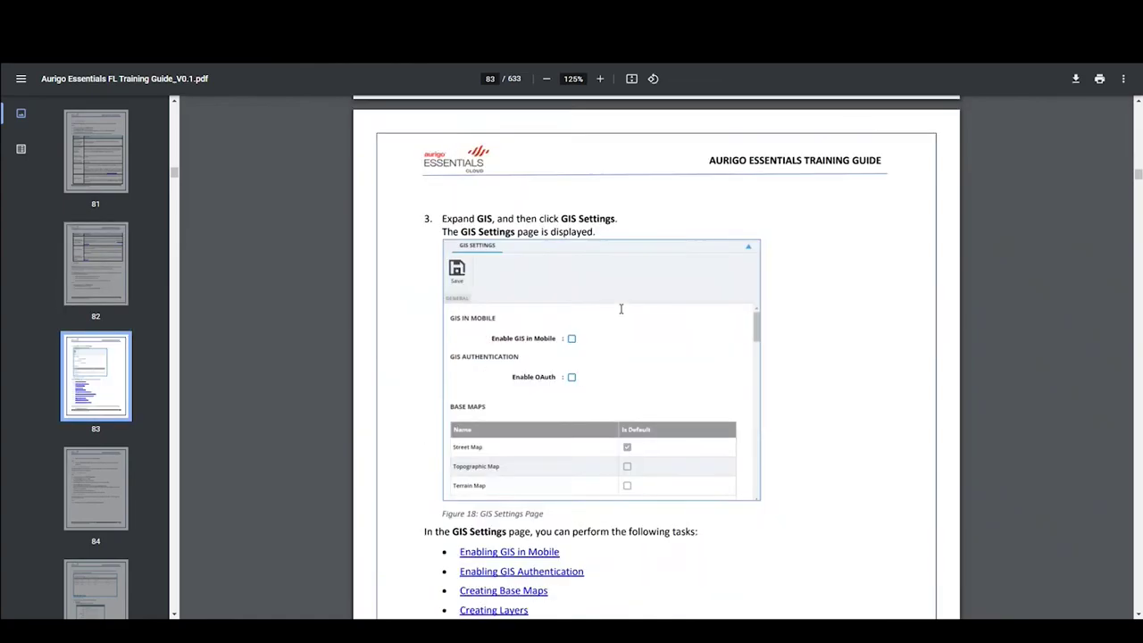
scroll(621, 308, down, 3)
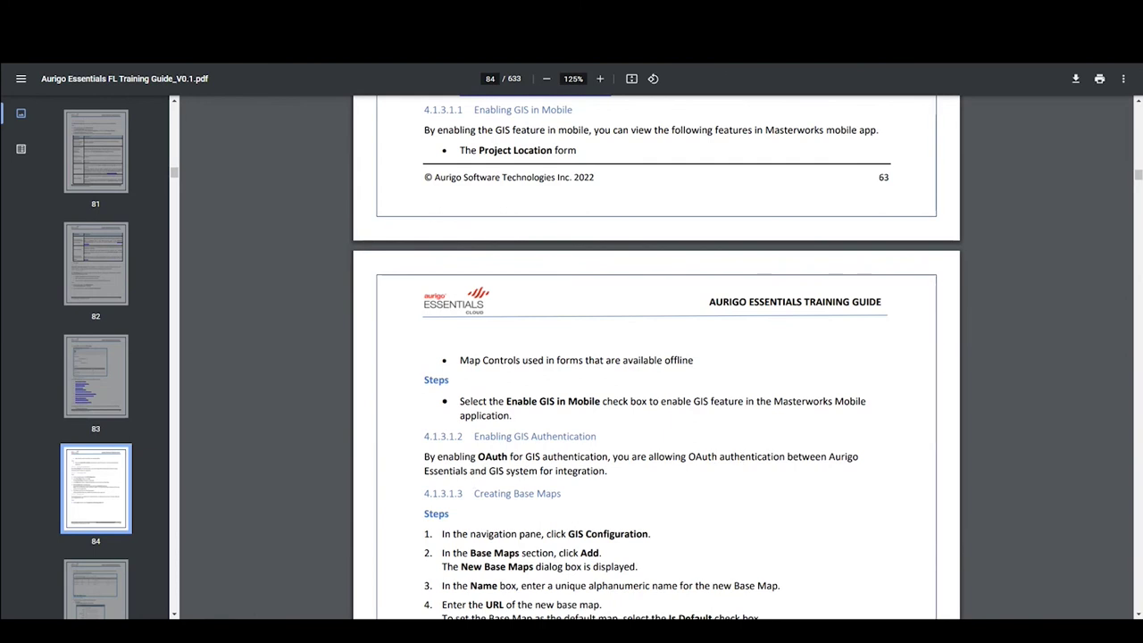
Switch to Aurigo Essentials, open a new Location record in the Caver Street Extension project, and list its base map choices.
click(108, 586)
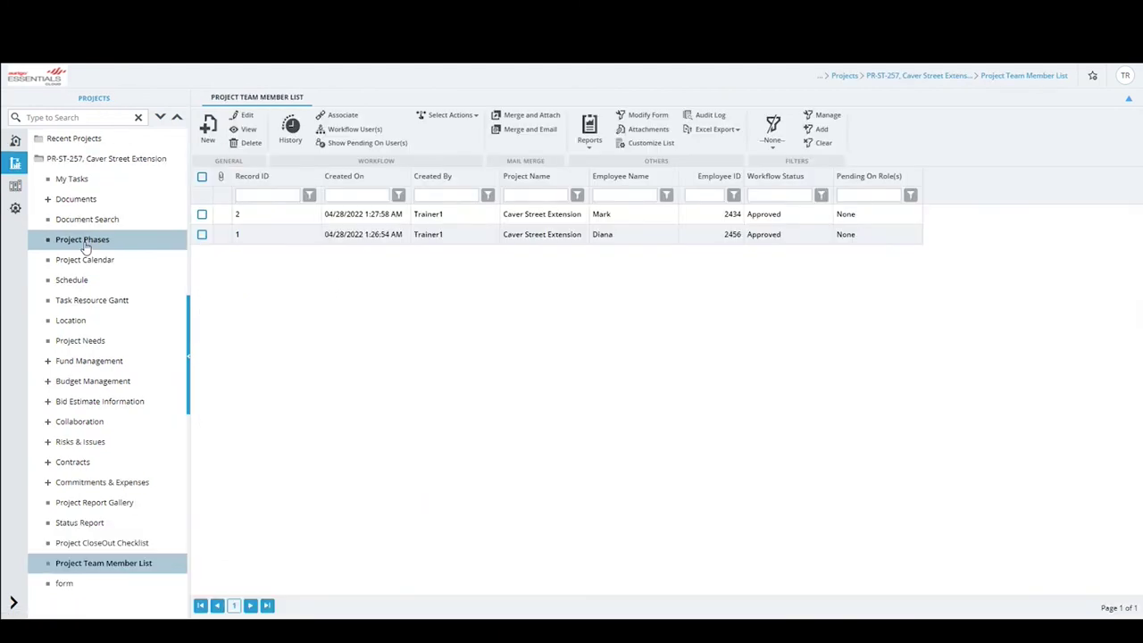
click(85, 322)
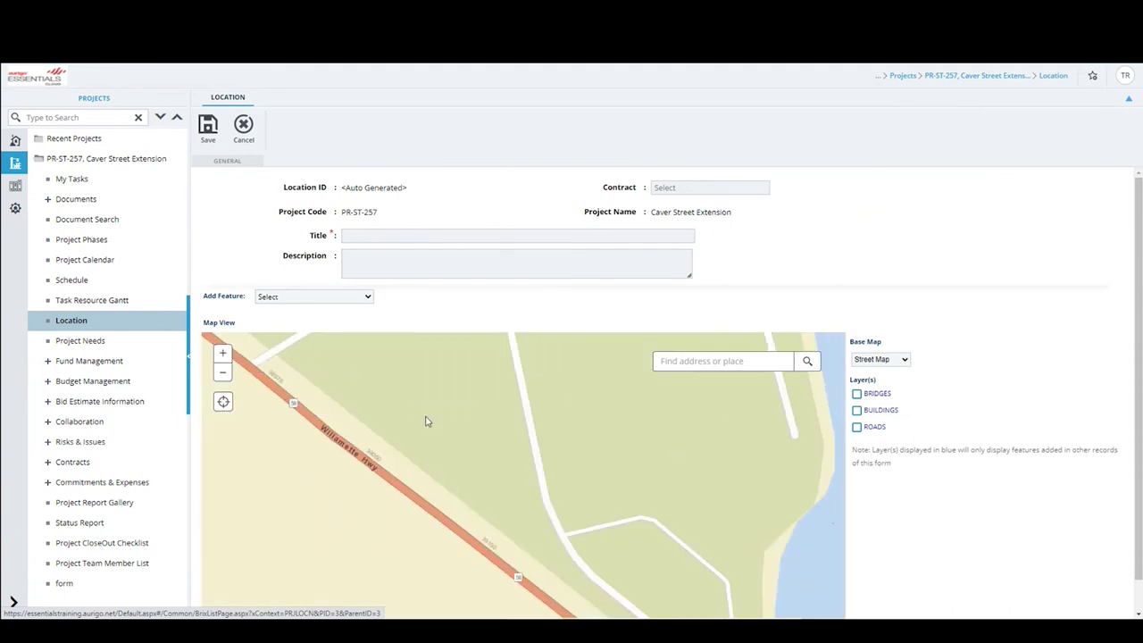
click(884, 362)
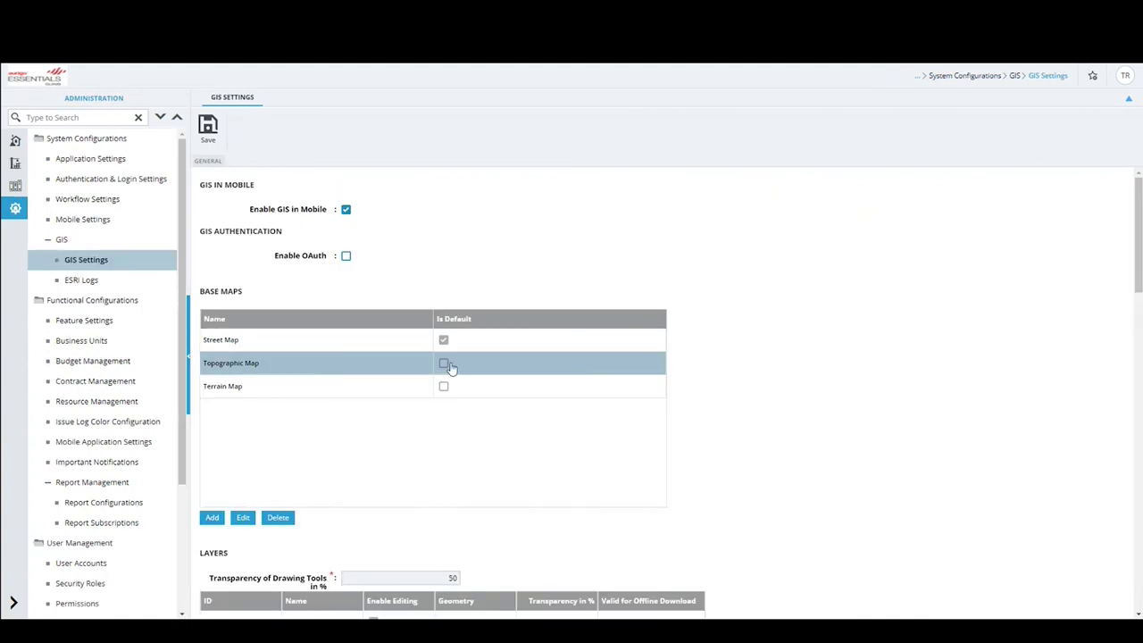
Open the Street Map base map for editing in GIS Settings, examine its properties, and close it without saving.
click(248, 341)
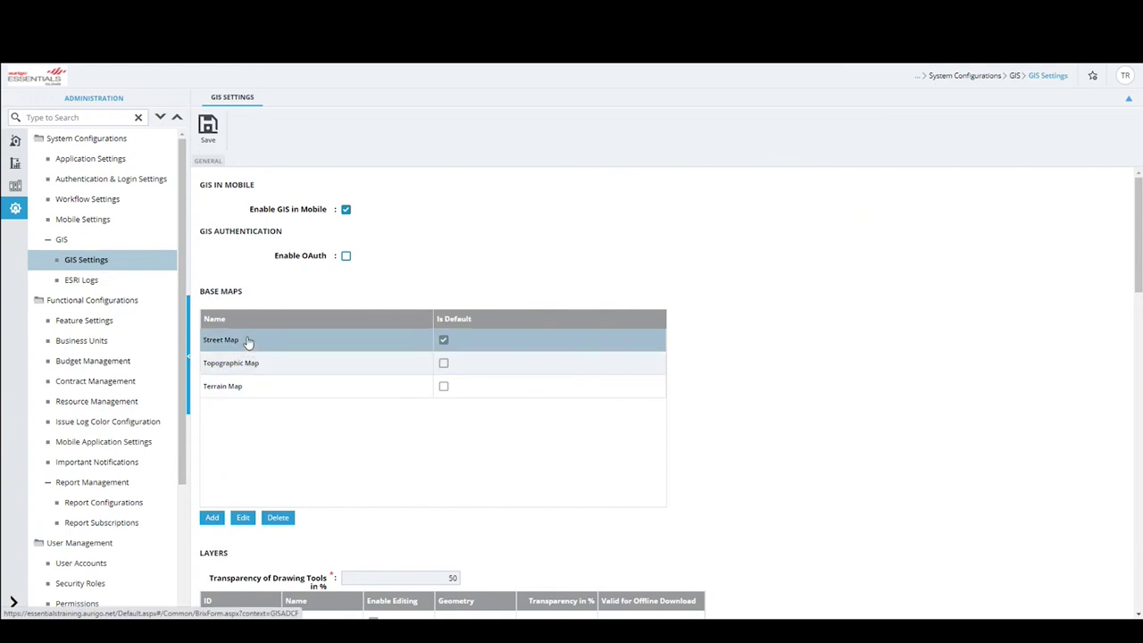
click(243, 521)
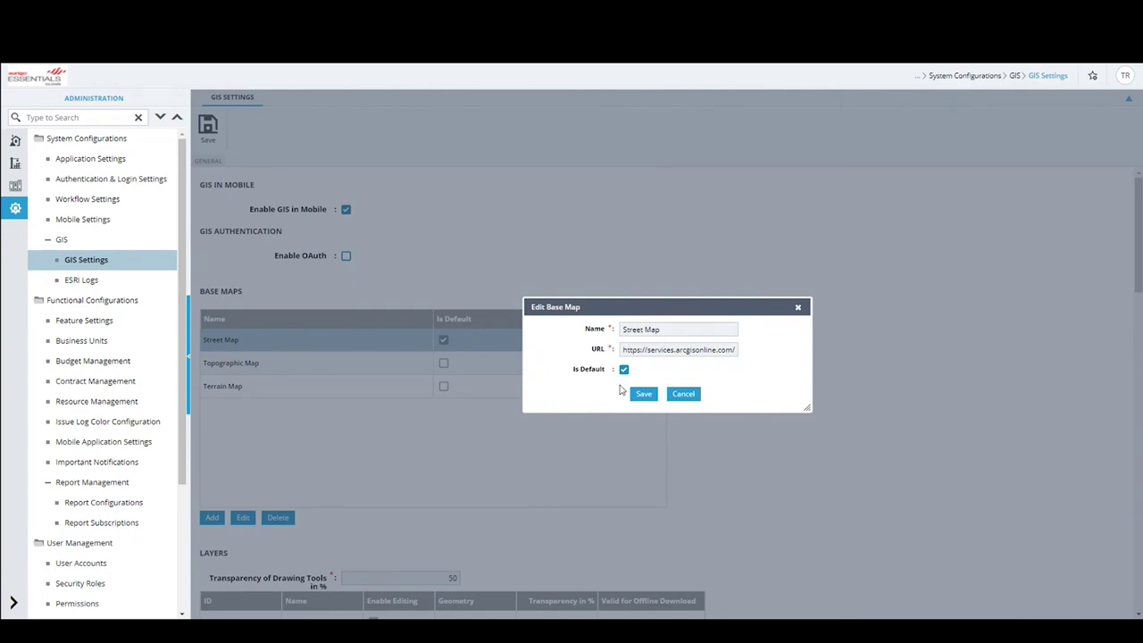
click(683, 398)
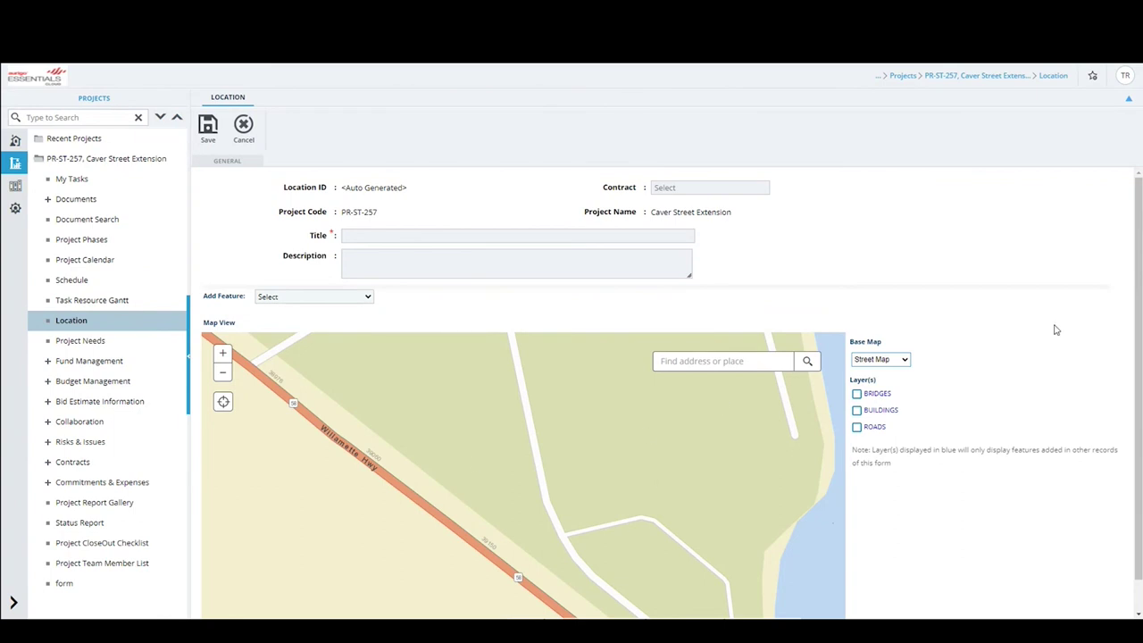
Compare the project map's layers with GIS Settings, examine the Roads layer's properties including Enable Editing, and cancel the edit.
scroll(1141, 278, down, 1)
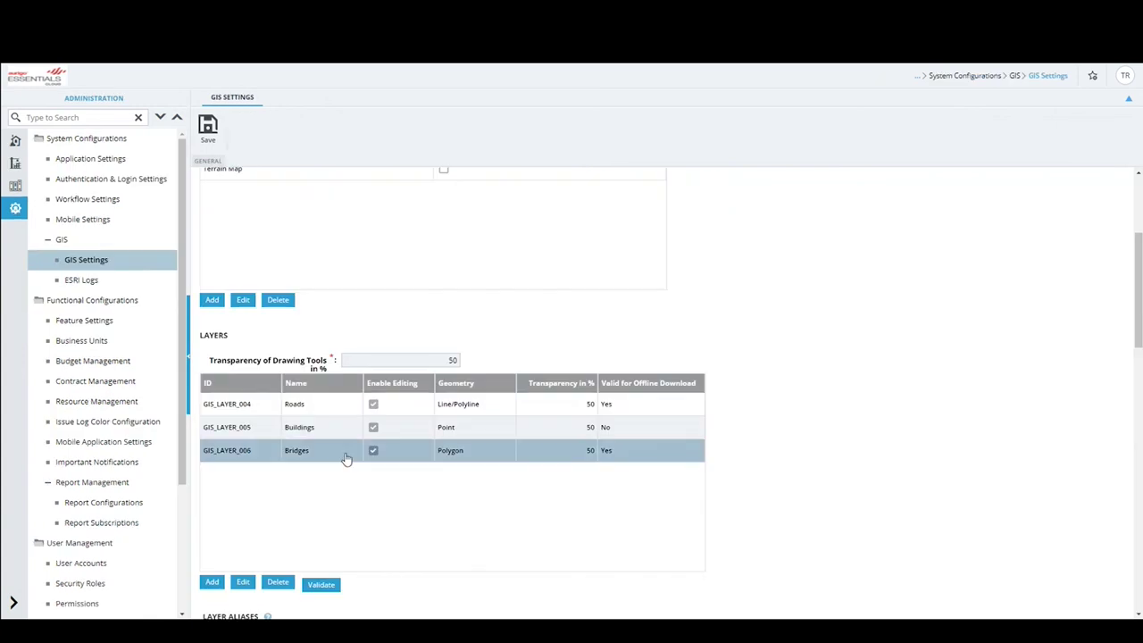
click(243, 583)
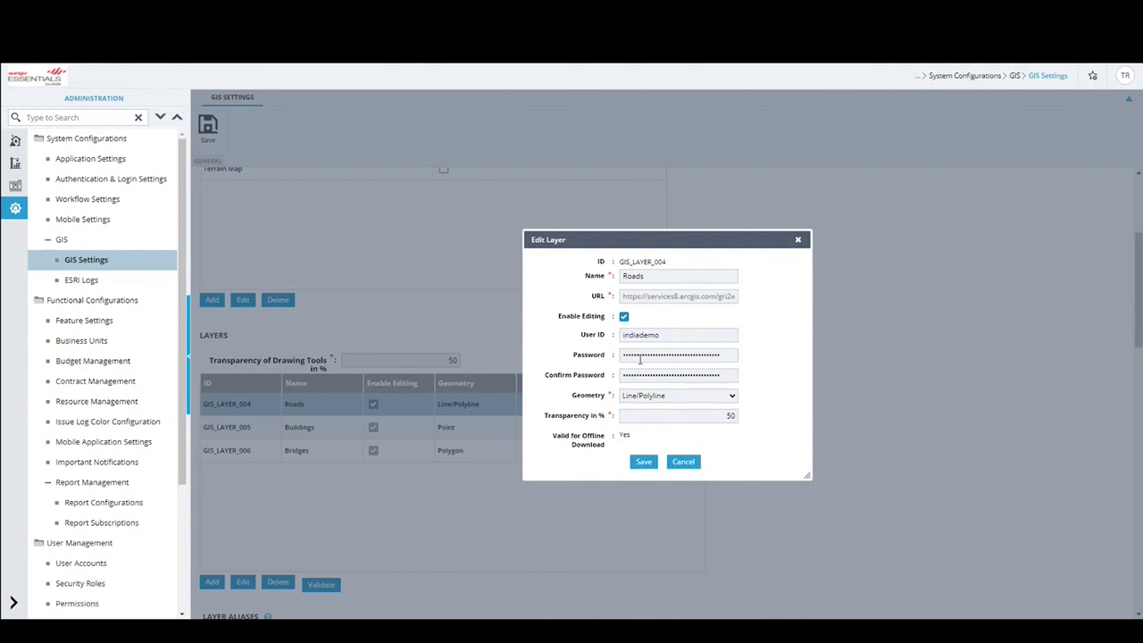
click(622, 317)
click(623, 317)
click(684, 464)
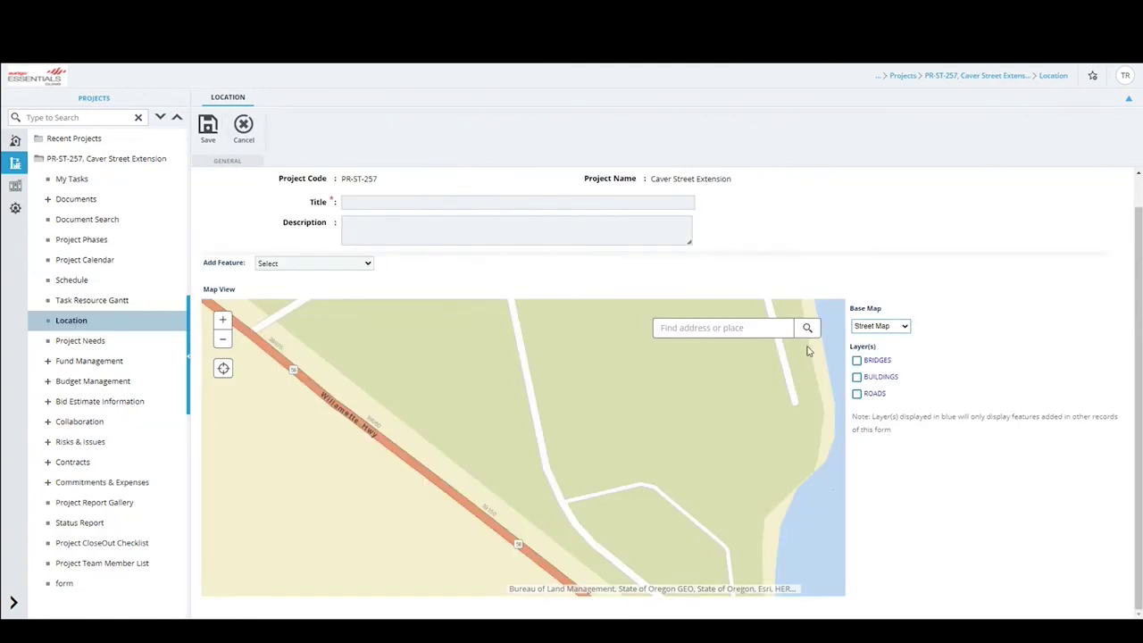
Show the Bridges layer on the project location map and draw a circular Bridges feature over Willamette Hwy.
click(858, 361)
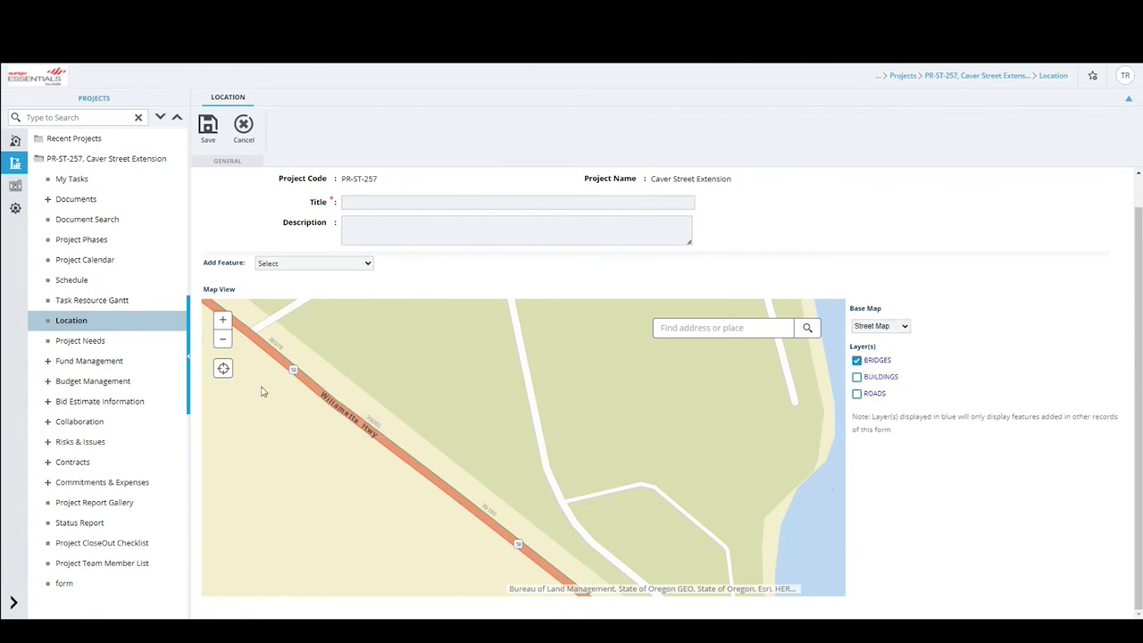
click(344, 264)
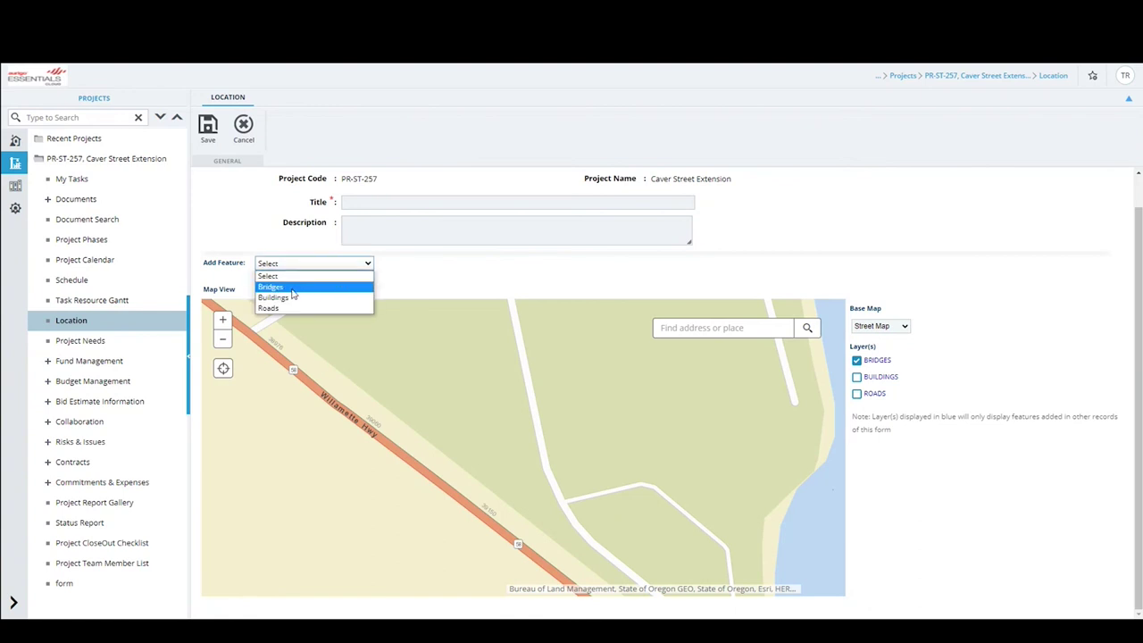
click(292, 287)
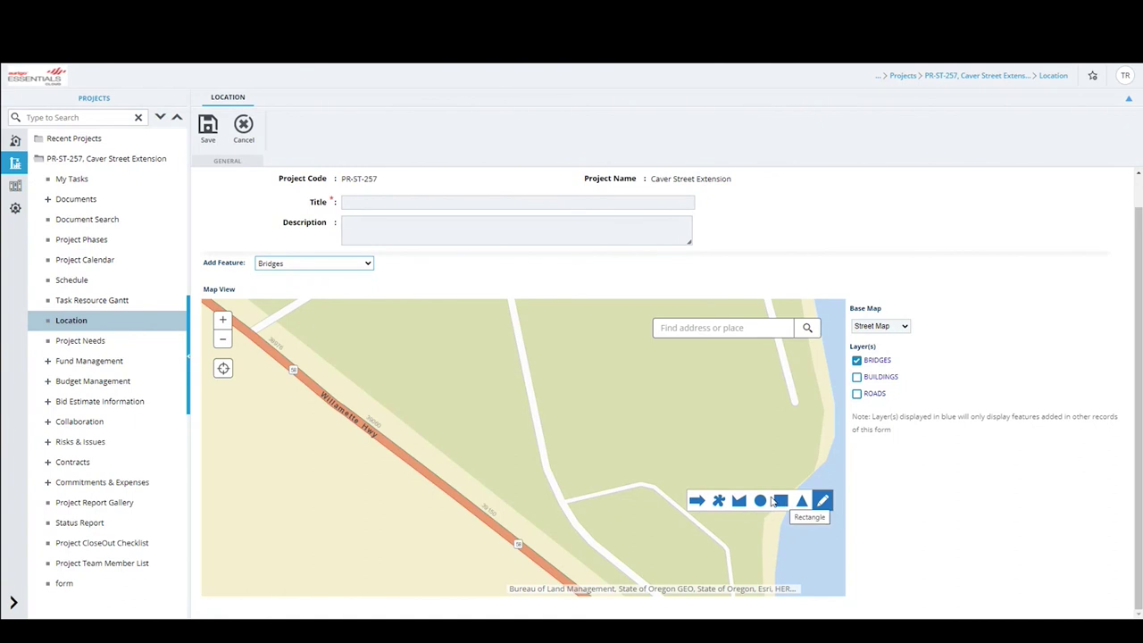
click(762, 505)
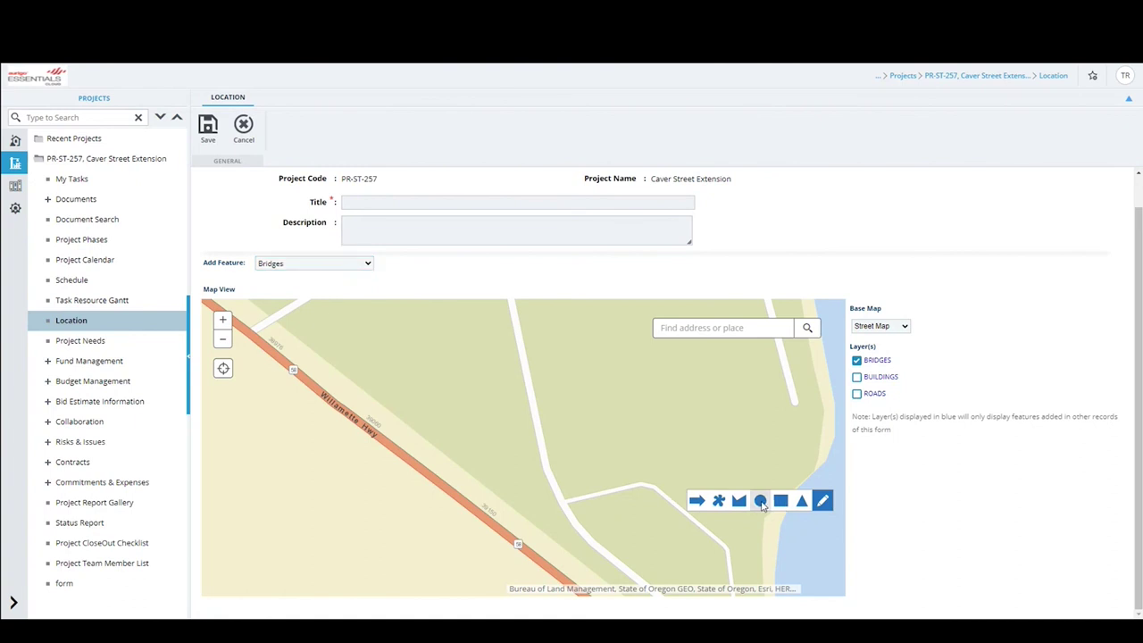
drag(376, 411, 402, 458)
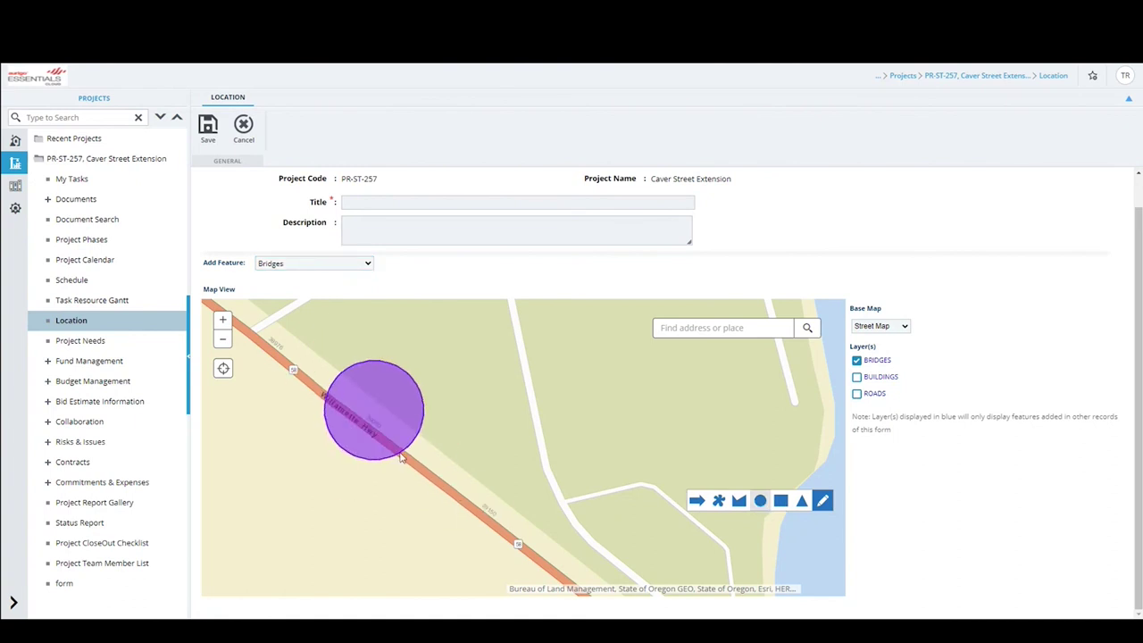
Draw a rectangle and an arrow as further Bridges features beside the circle, and open the arrow's information pop-up.
click(782, 505)
drag(401, 505, 589, 550)
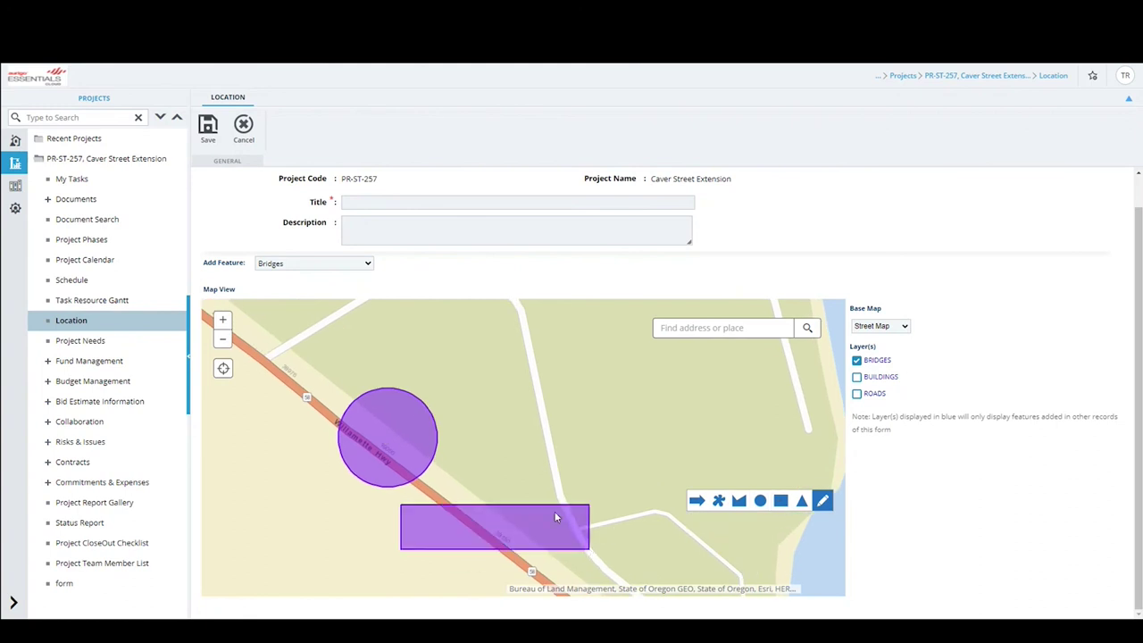
click(697, 502)
drag(443, 412, 507, 445)
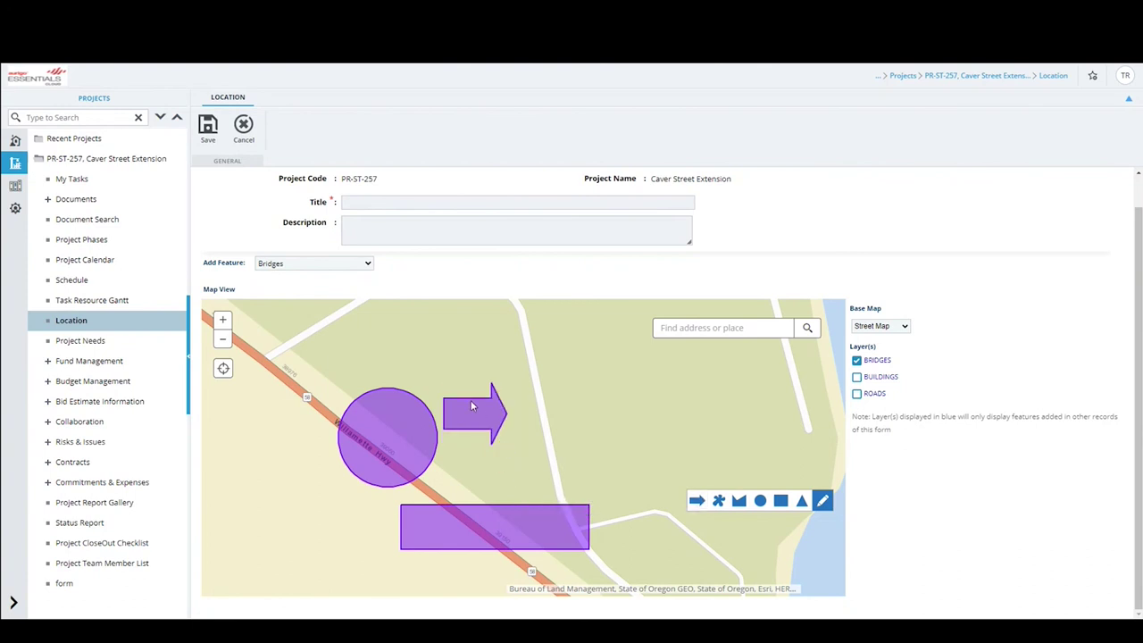
click(480, 412)
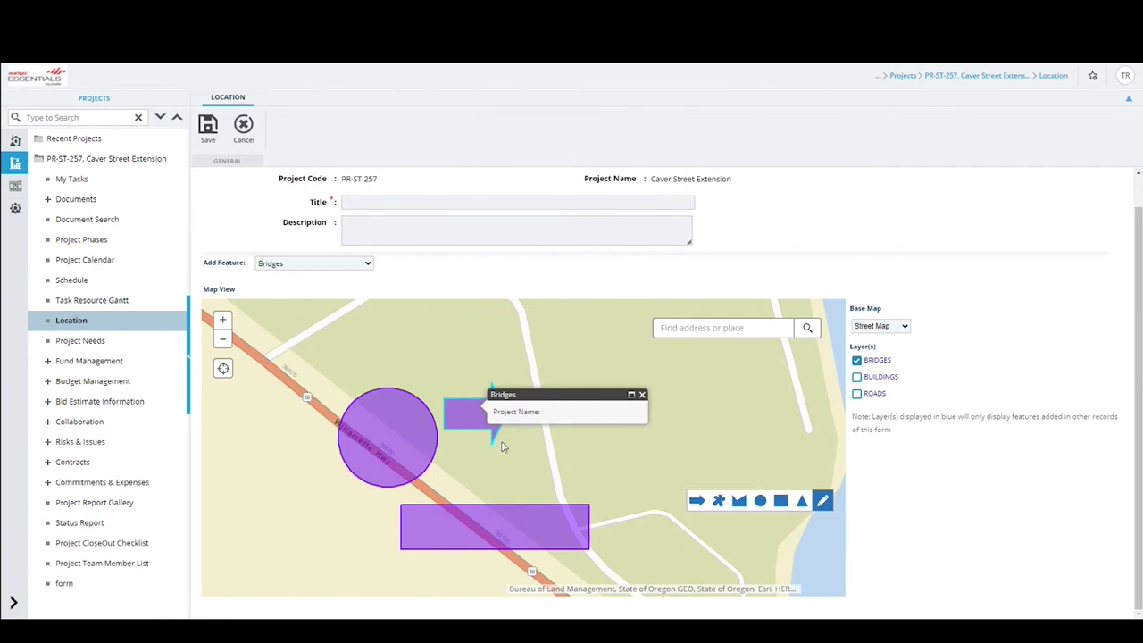
Set the feature to add to Buildings and place a point marker on the map near the arrow.
click(324, 265)
click(274, 297)
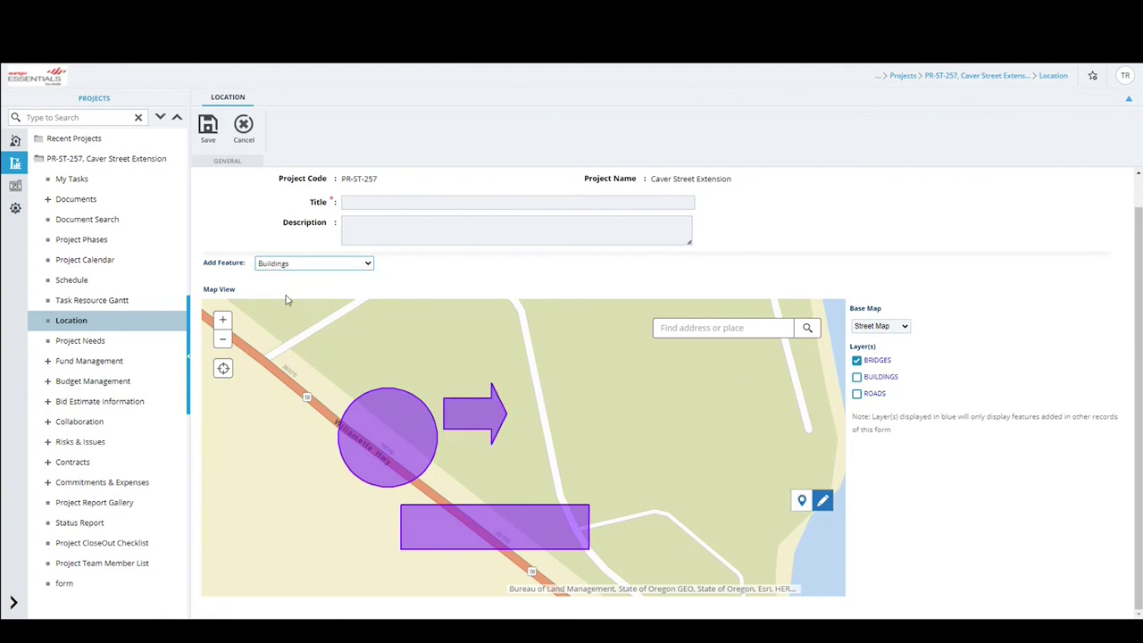
click(802, 501)
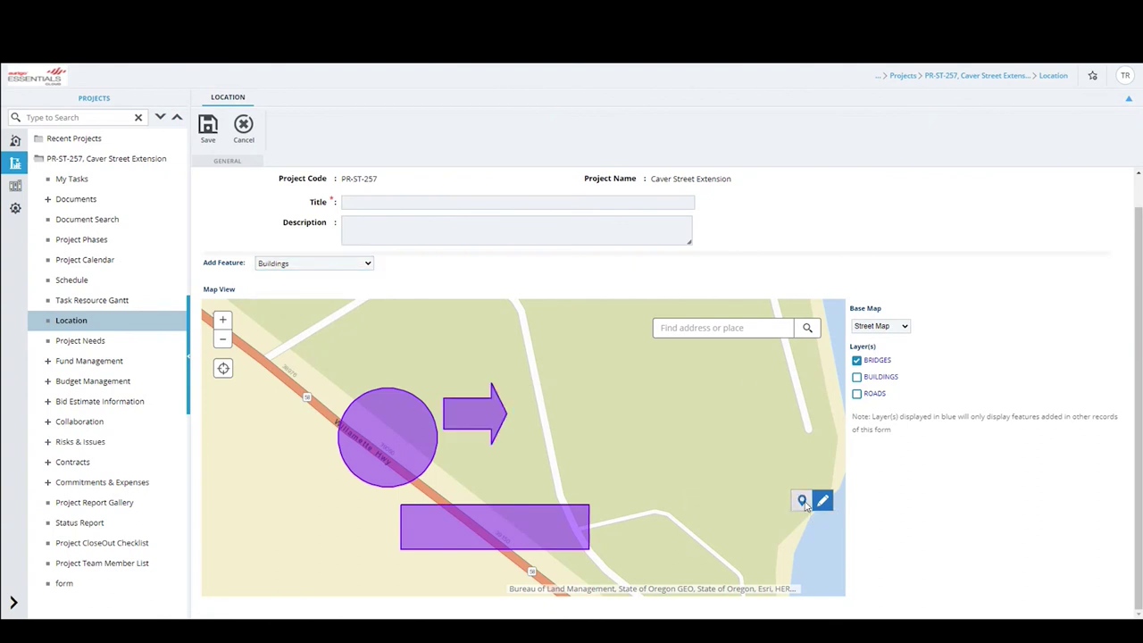
double_click(527, 436)
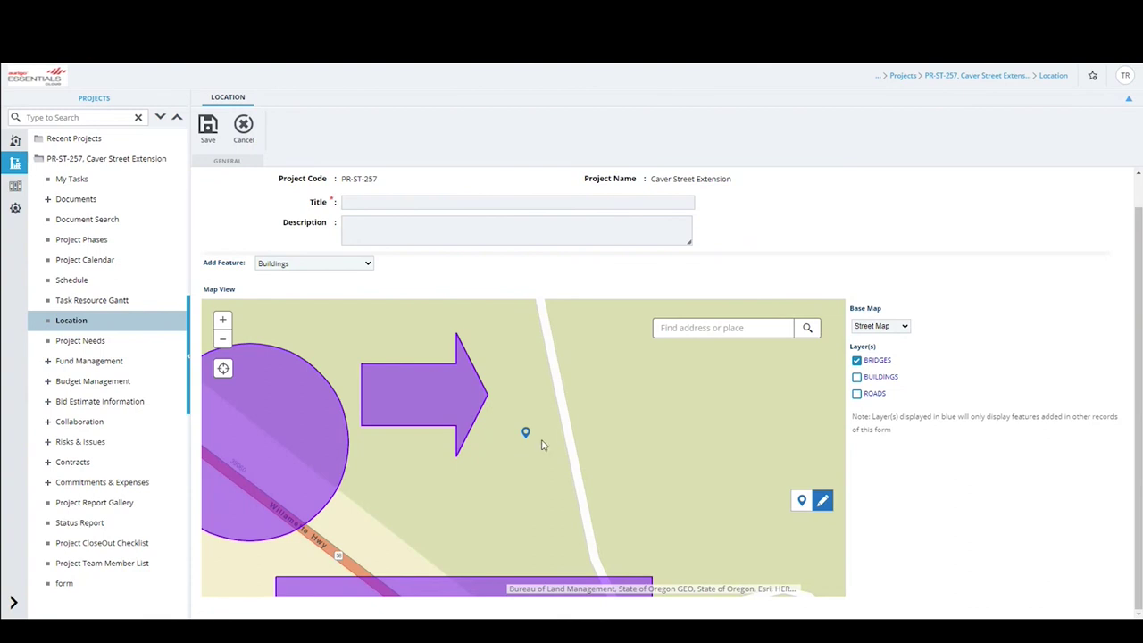
Set the feature to add to Roads, trace a line along Willamette Hwy, and check the feature choices again.
click(320, 263)
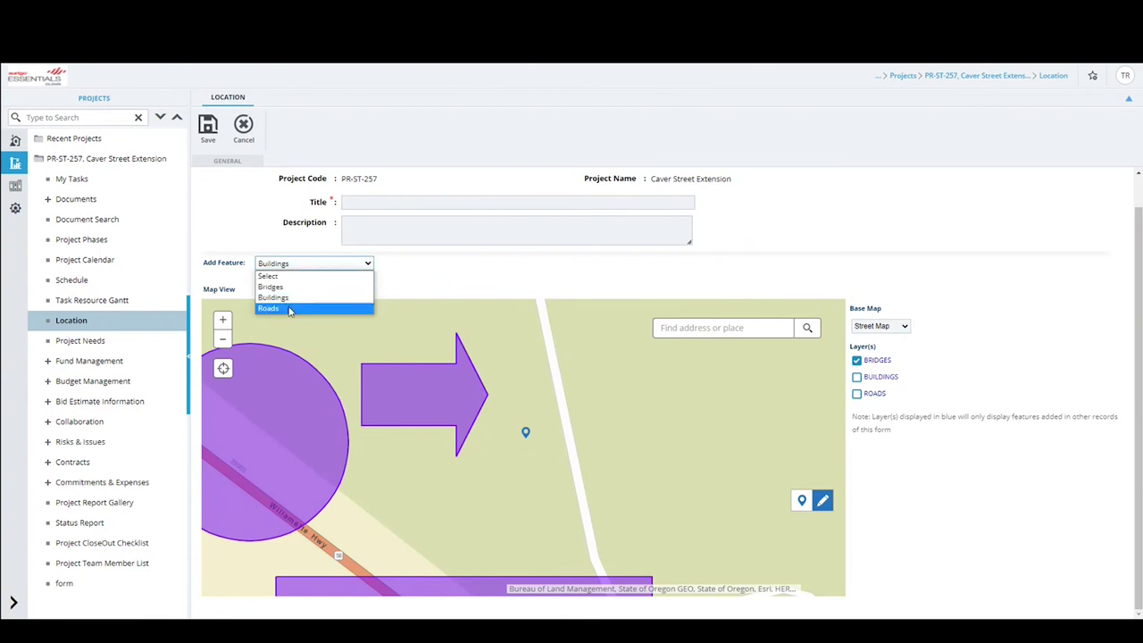
click(293, 309)
scroll(618, 449, down, 1)
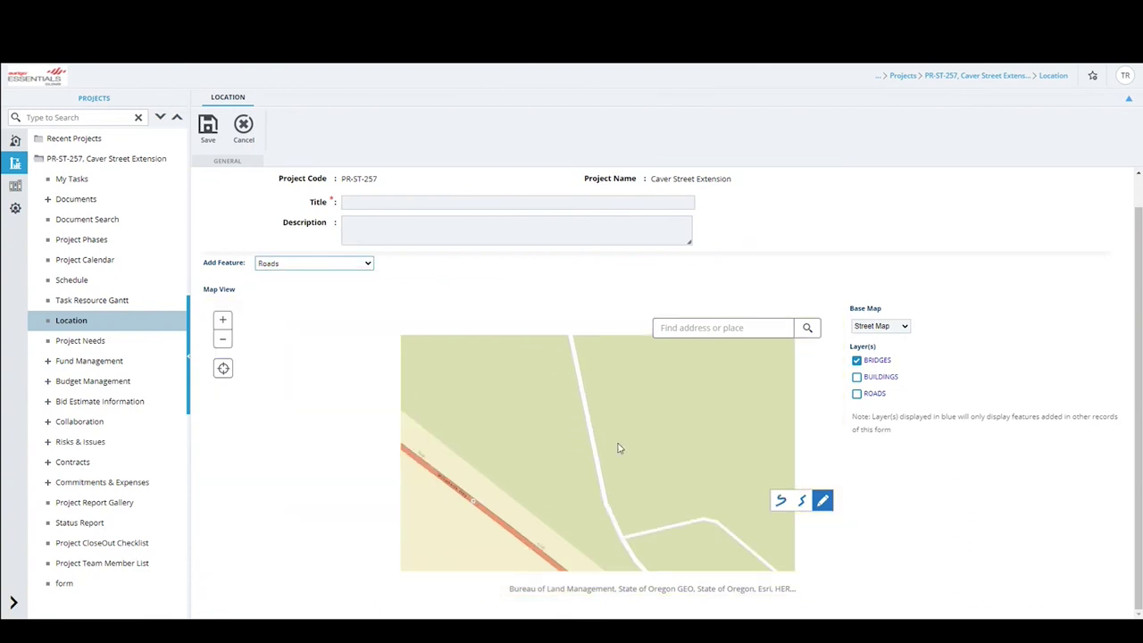
scroll(640, 471, down, 1)
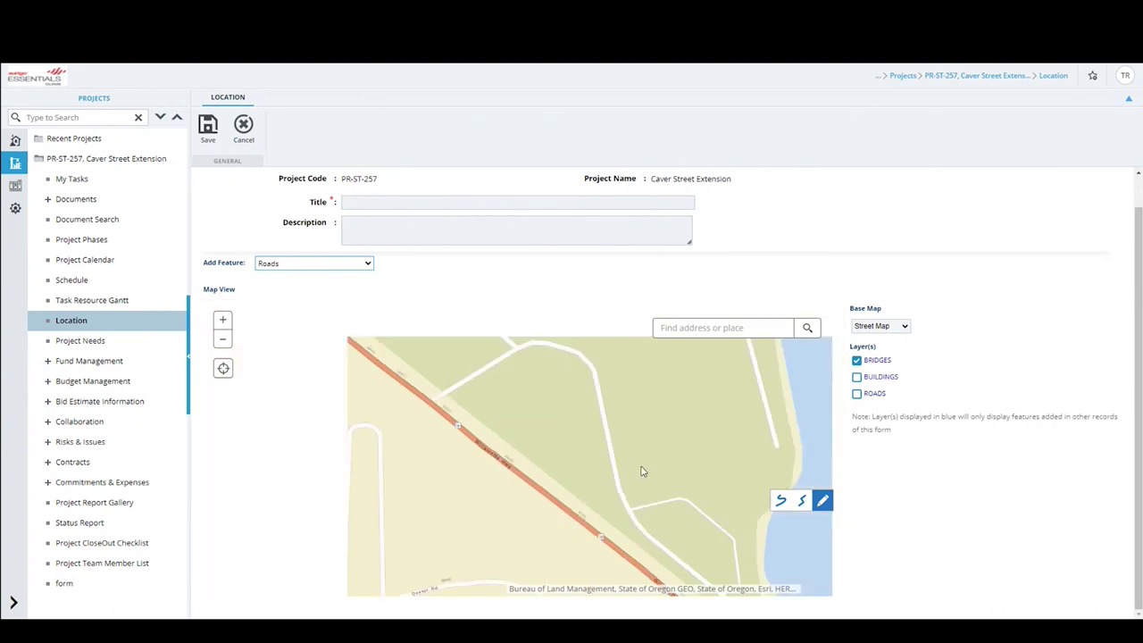
click(802, 501)
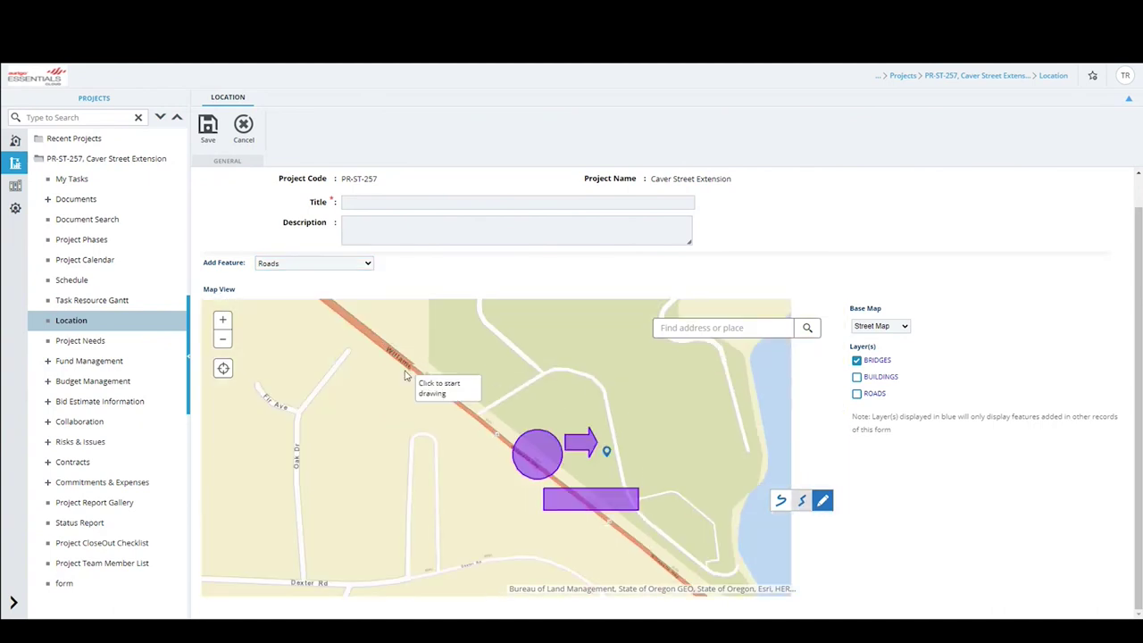
click(387, 350)
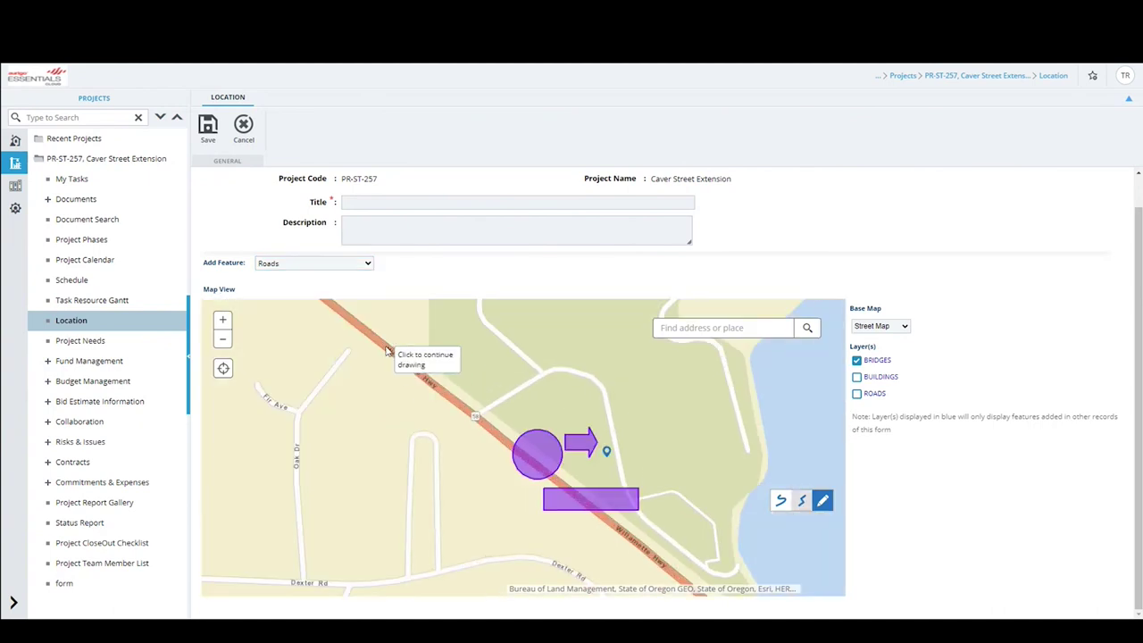
double_click(506, 447)
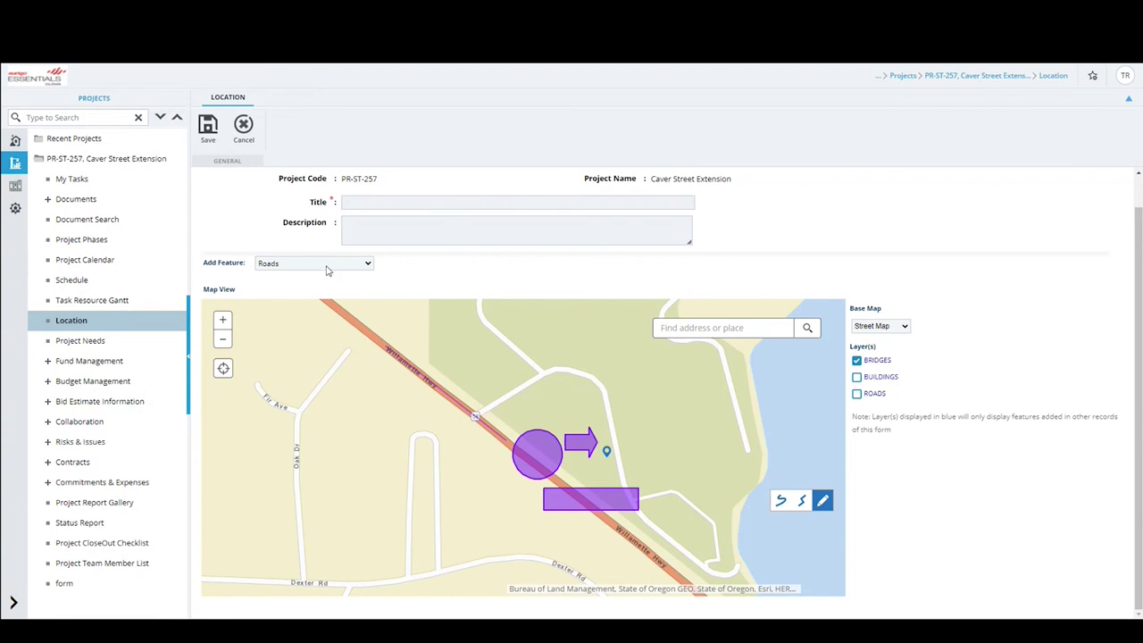
click(368, 265)
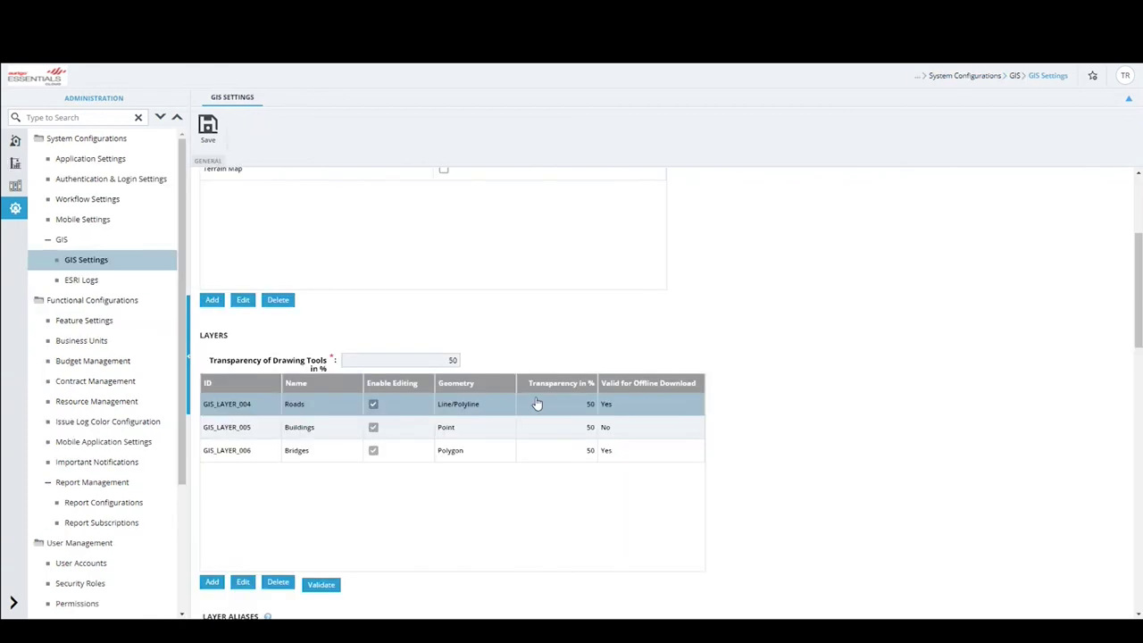
Review the Layer Aliases section of the GIS Settings, including its non-editable layer list and outfield columns.
scroll(537, 405, down, 3)
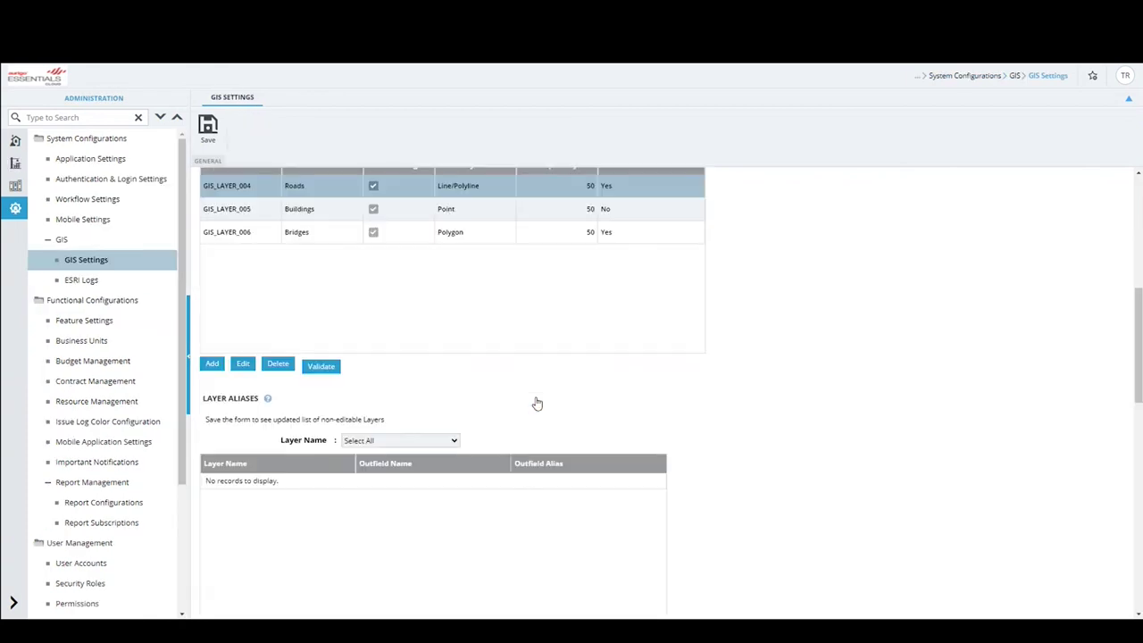
scroll(536, 403, down, 2)
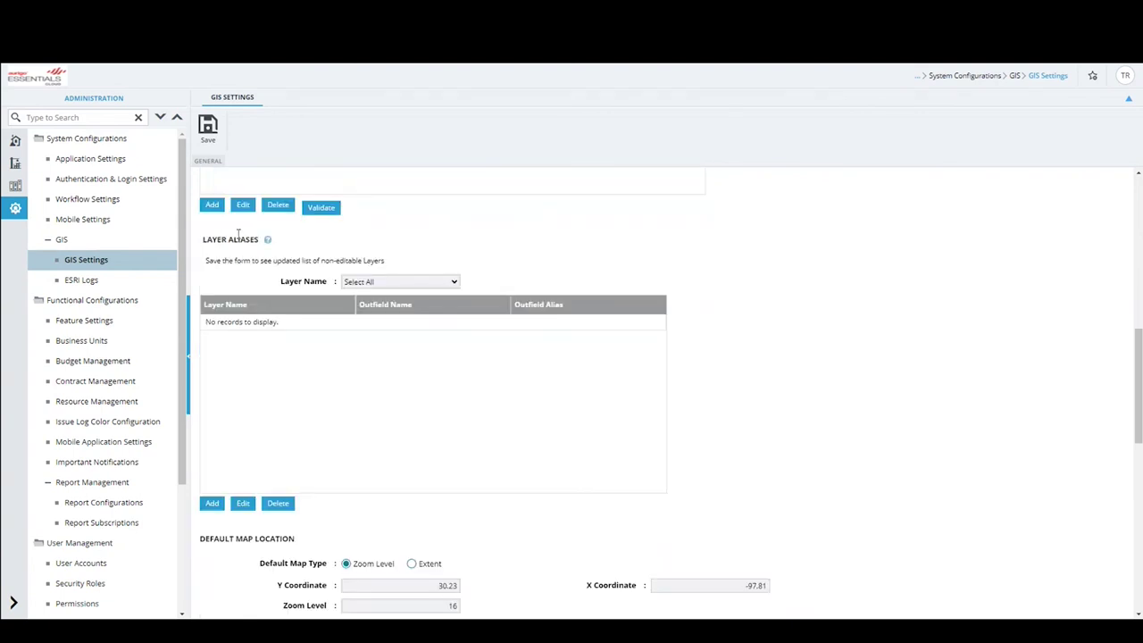
scroll(387, 261, down, 1)
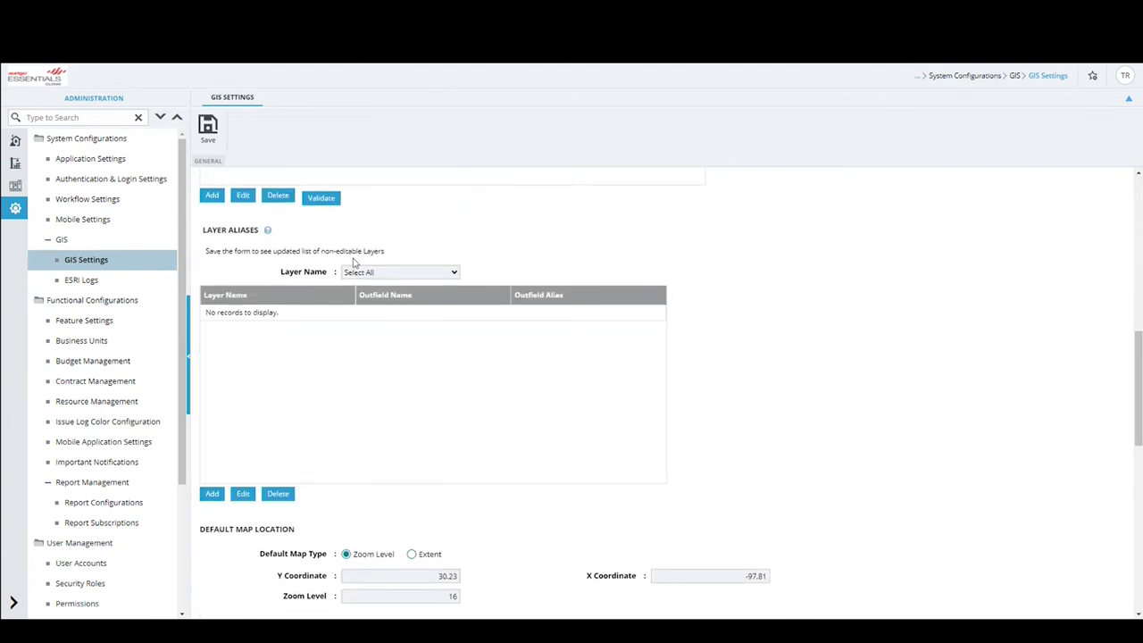
scroll(379, 273, down, 1)
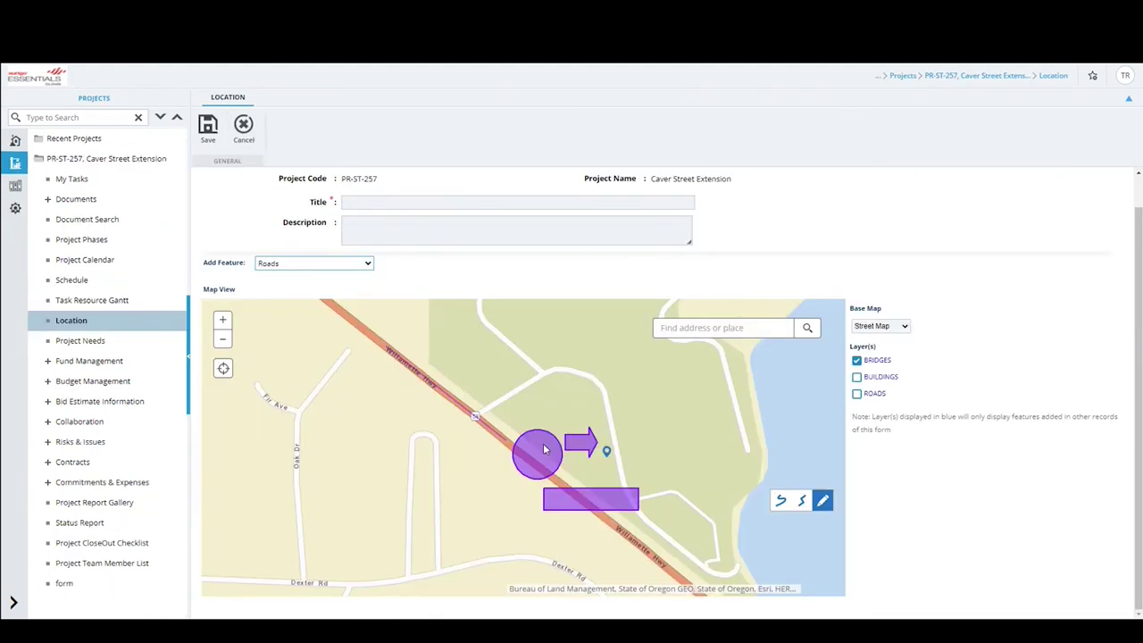
View the information pop-ups of the Bridges circle and rectangle on the project location map, highlighting the rectangle's Project Name label.
click(543, 443)
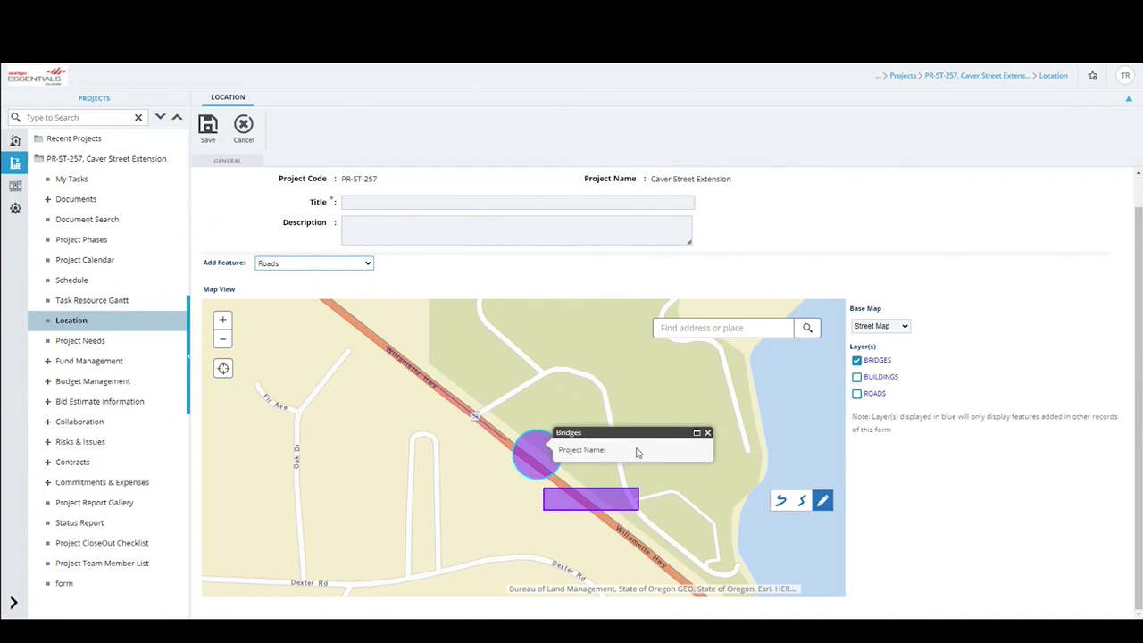
click(597, 507)
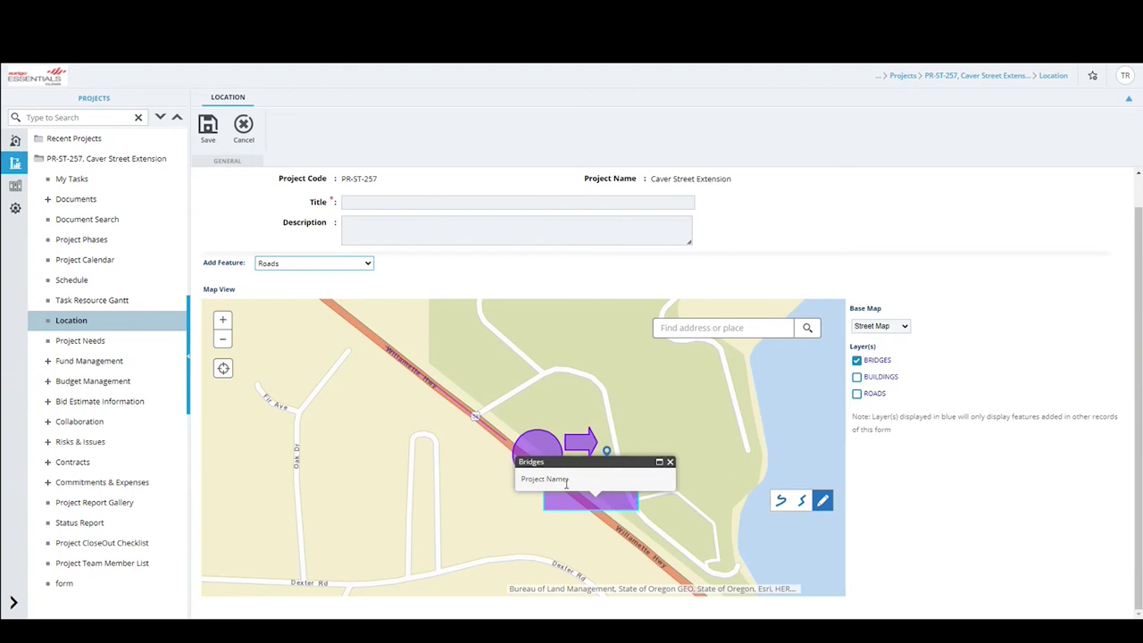
drag(523, 479, 568, 480)
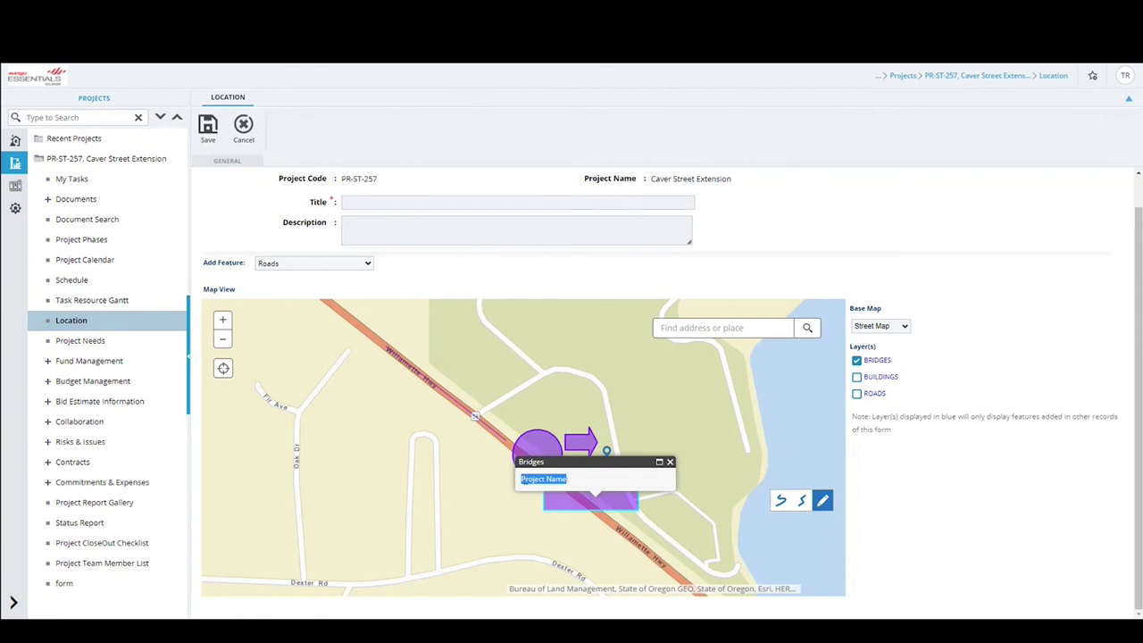
click(522, 479)
drag(522, 480, 568, 483)
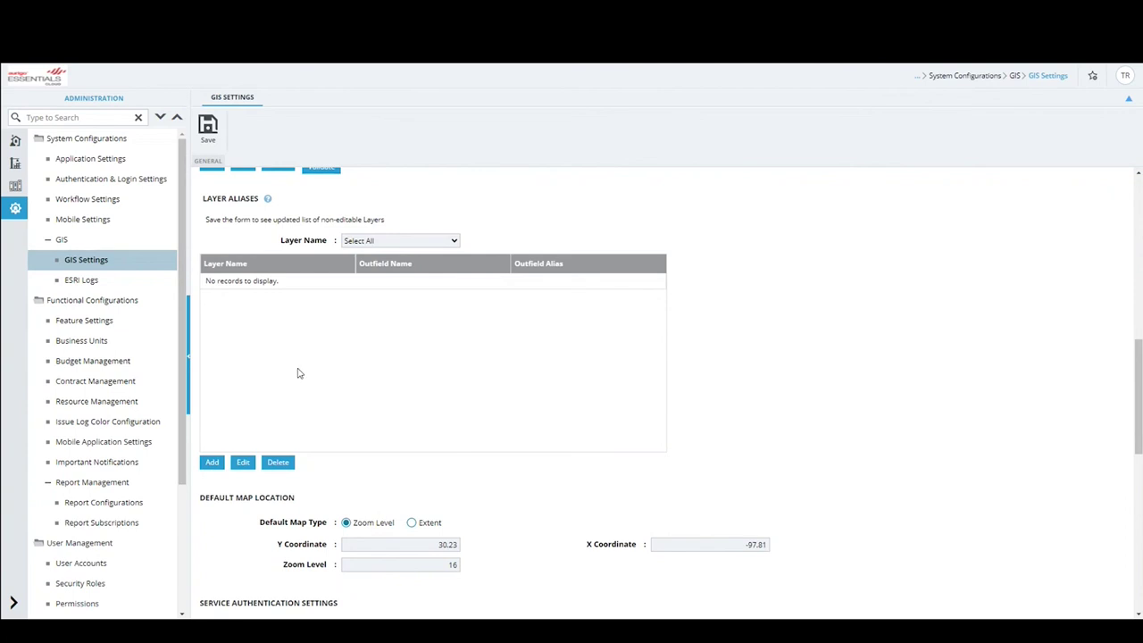
Examine the GIS Settings from Default Map Location to Offline Base Maps, comparing zoom levels on the project location map.
scroll(378, 354, down, 3)
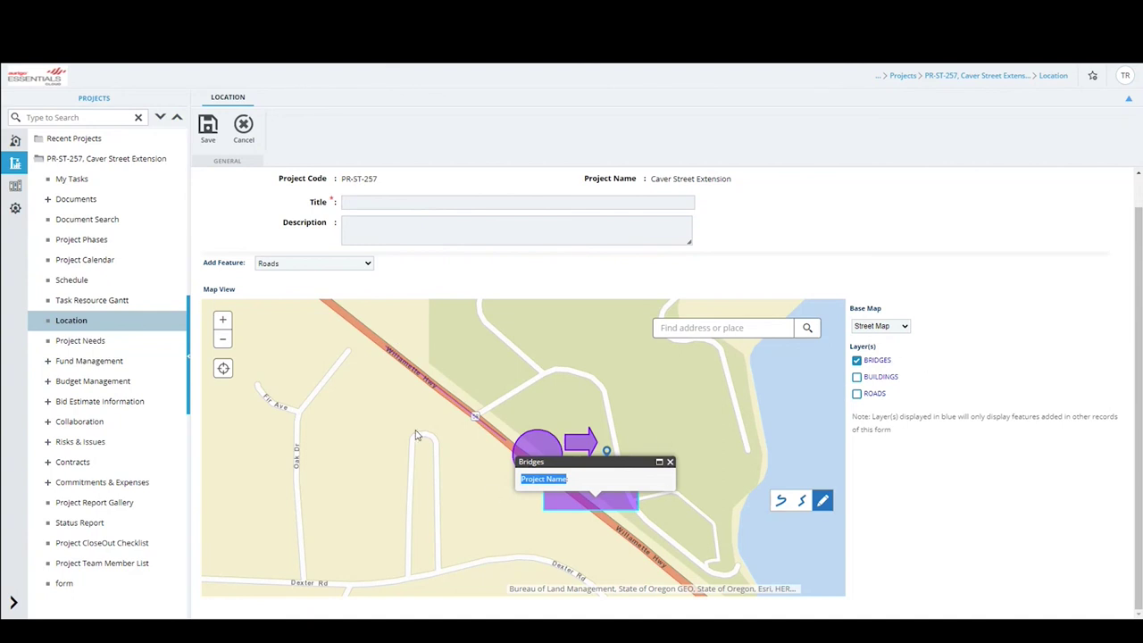
scroll(424, 380, down, 1)
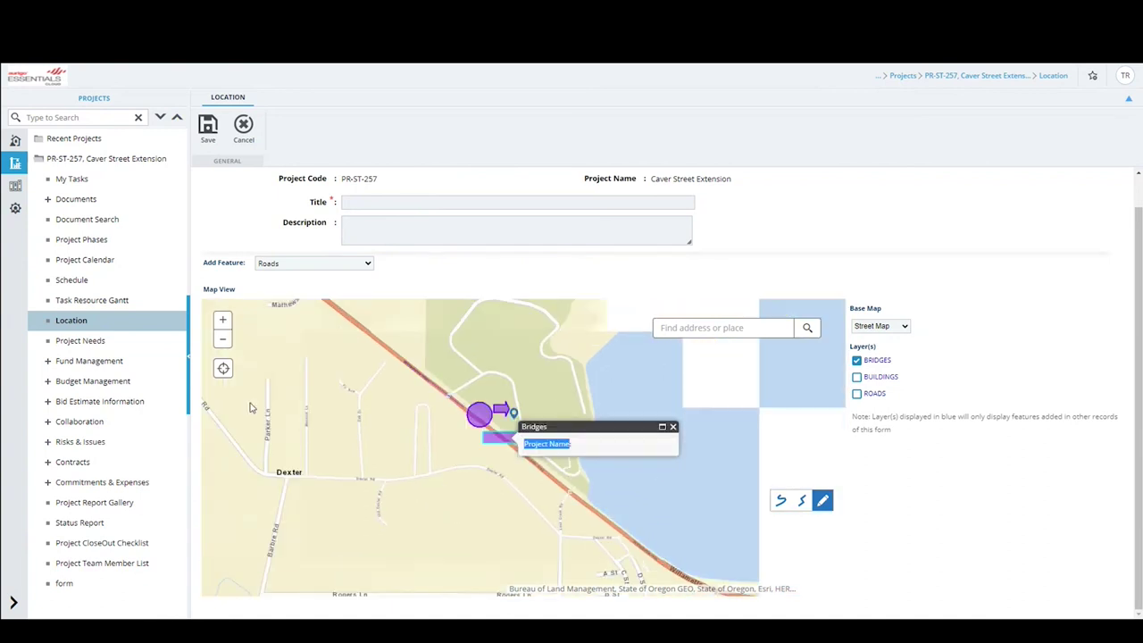
scroll(469, 471, up, 2)
scroll(469, 472, up, 1)
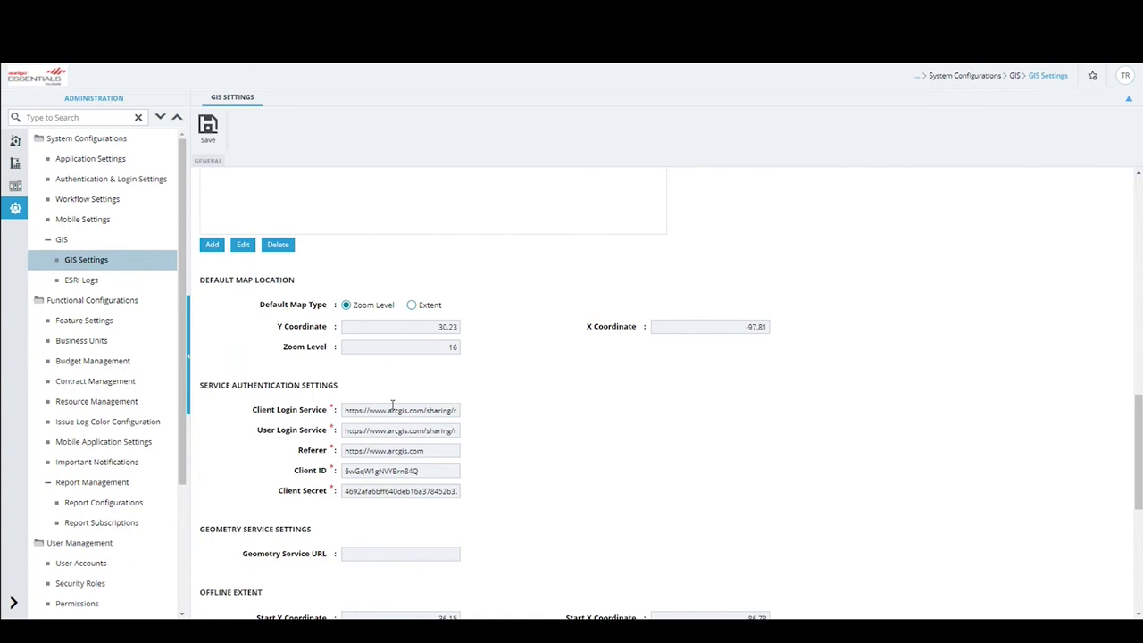
scroll(389, 504, down, 5)
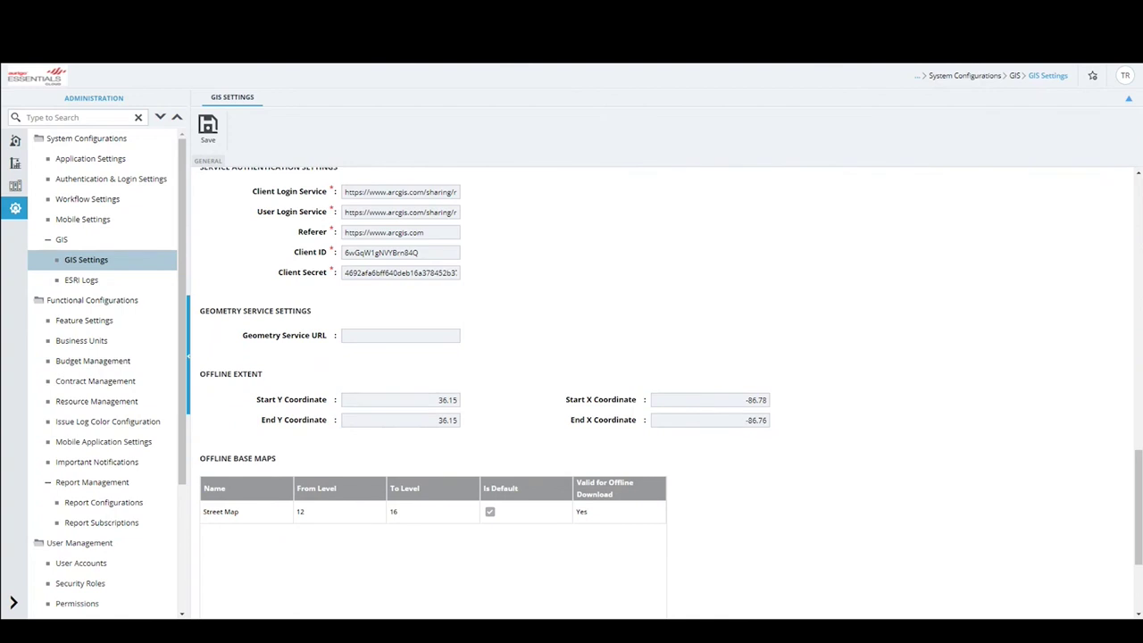
Switch to the Aurigo Essentials FL Training Guide PDF and read the sections from Layers through Geometry Service Settings.
mouse_move(161, 631)
click(98, 576)
scroll(629, 485, down, 3)
scroll(629, 485, down, 10)
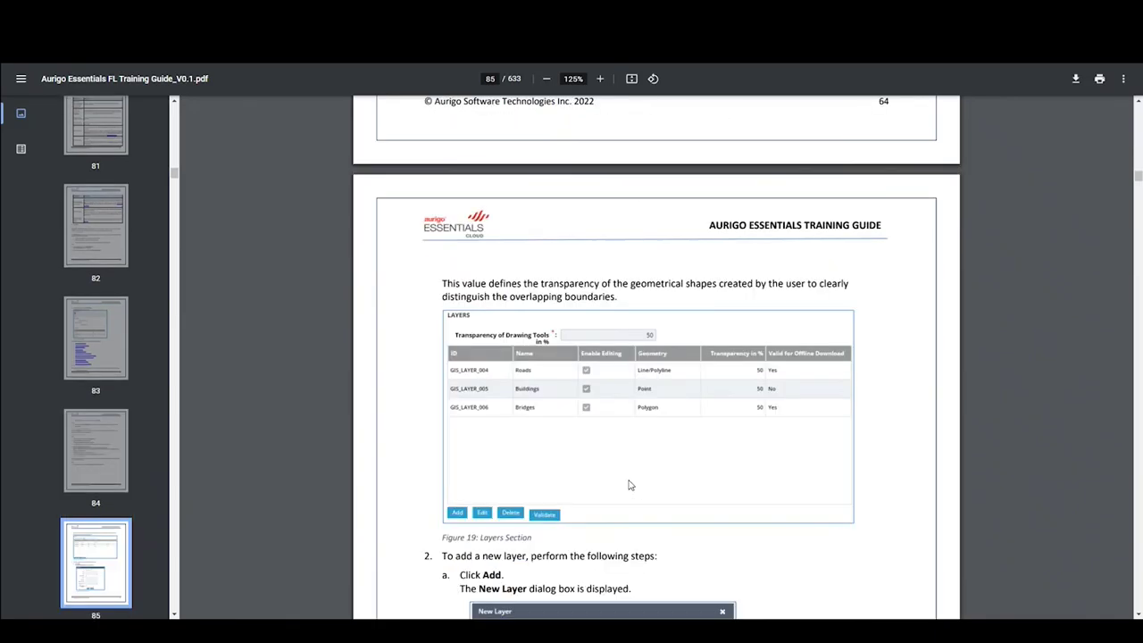
scroll(629, 485, down, 5)
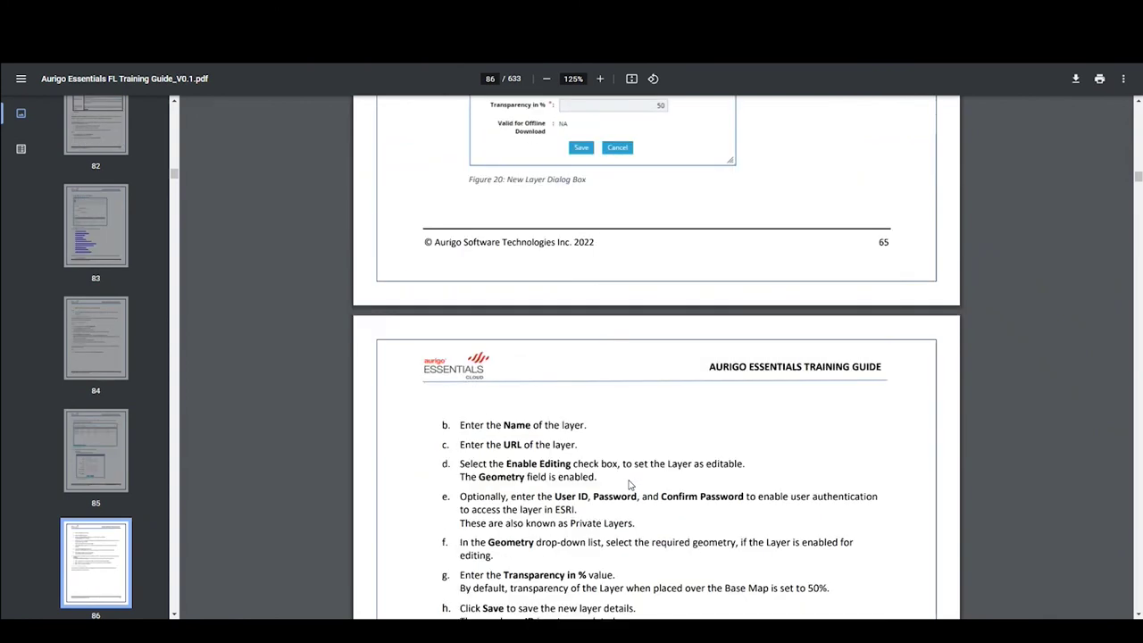
scroll(629, 485, down, 2)
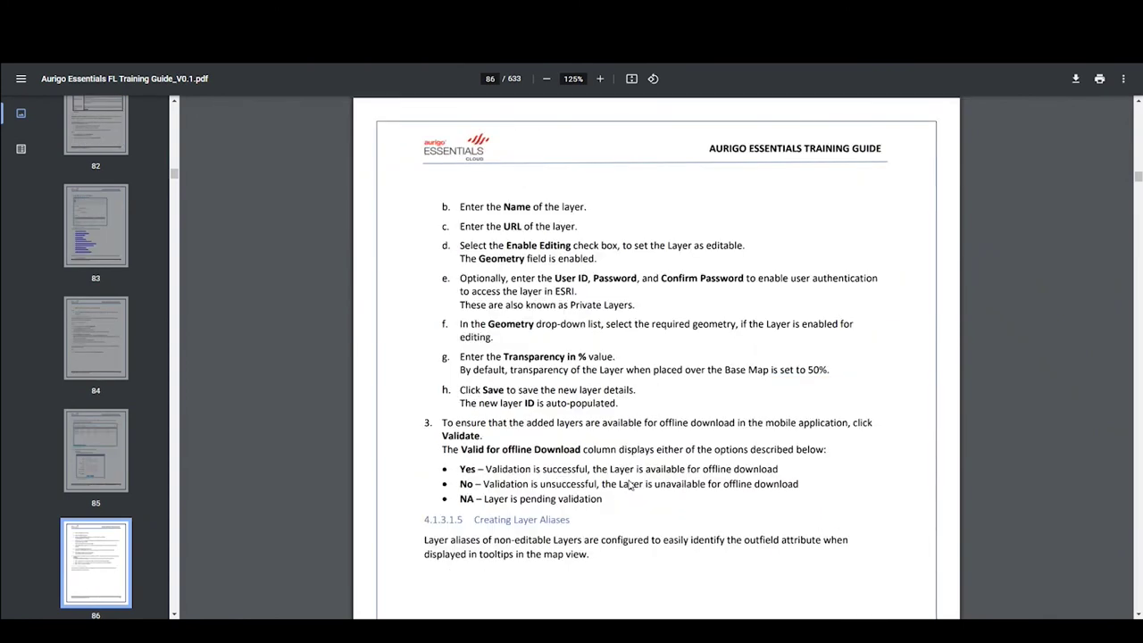
scroll(629, 485, up, 1)
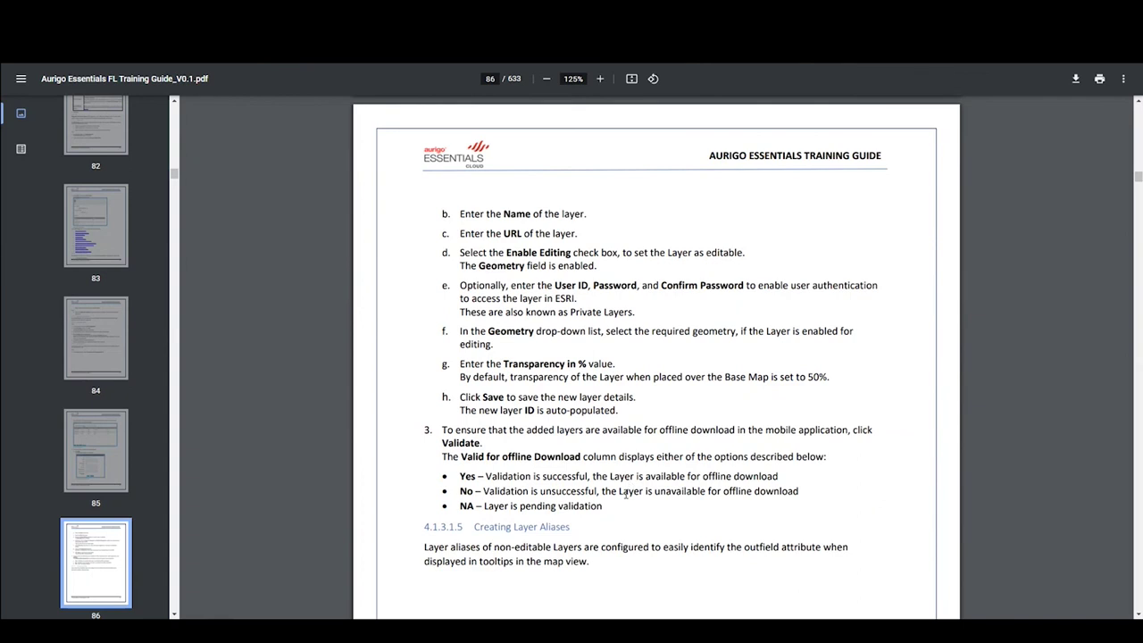
scroll(628, 485, down, 6)
scroll(590, 507, down, 3)
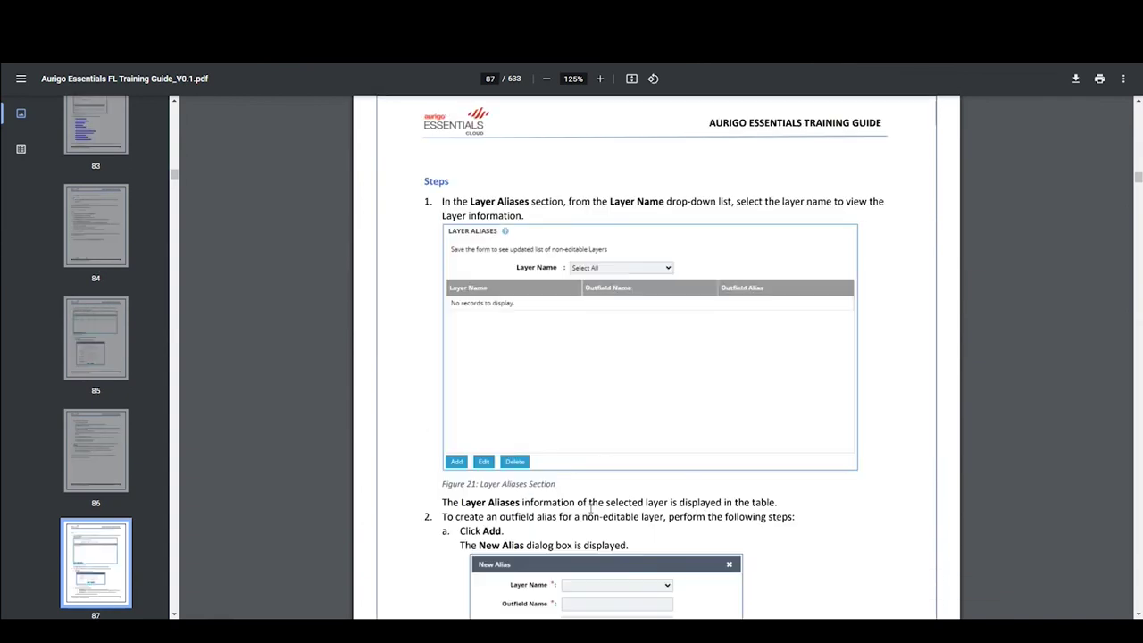
scroll(590, 507, down, 7)
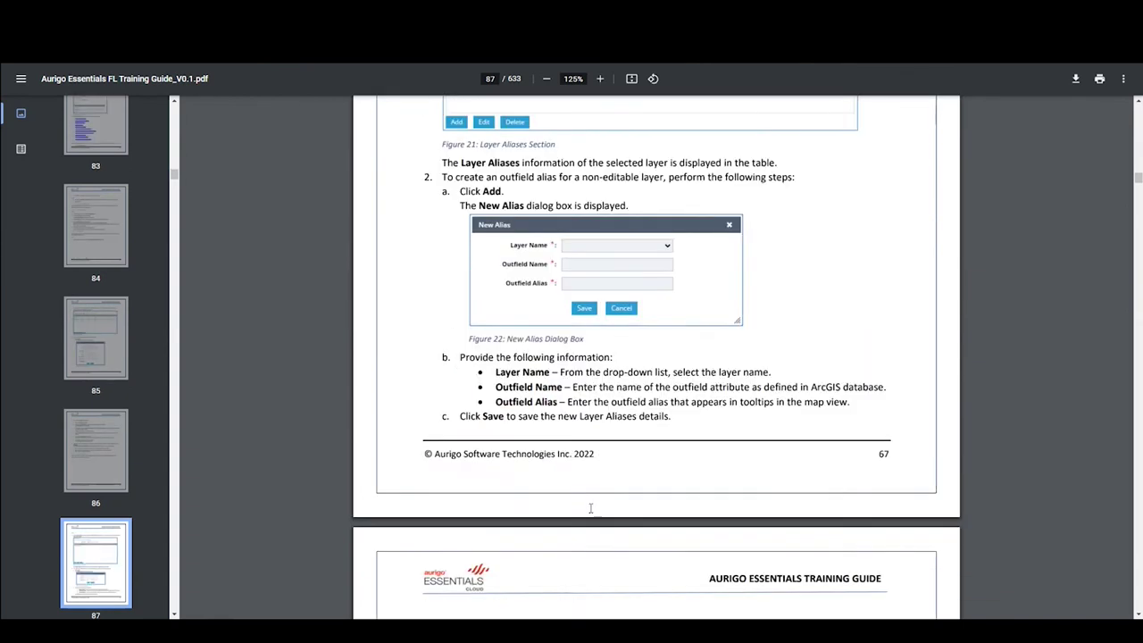
scroll(591, 507, down, 8)
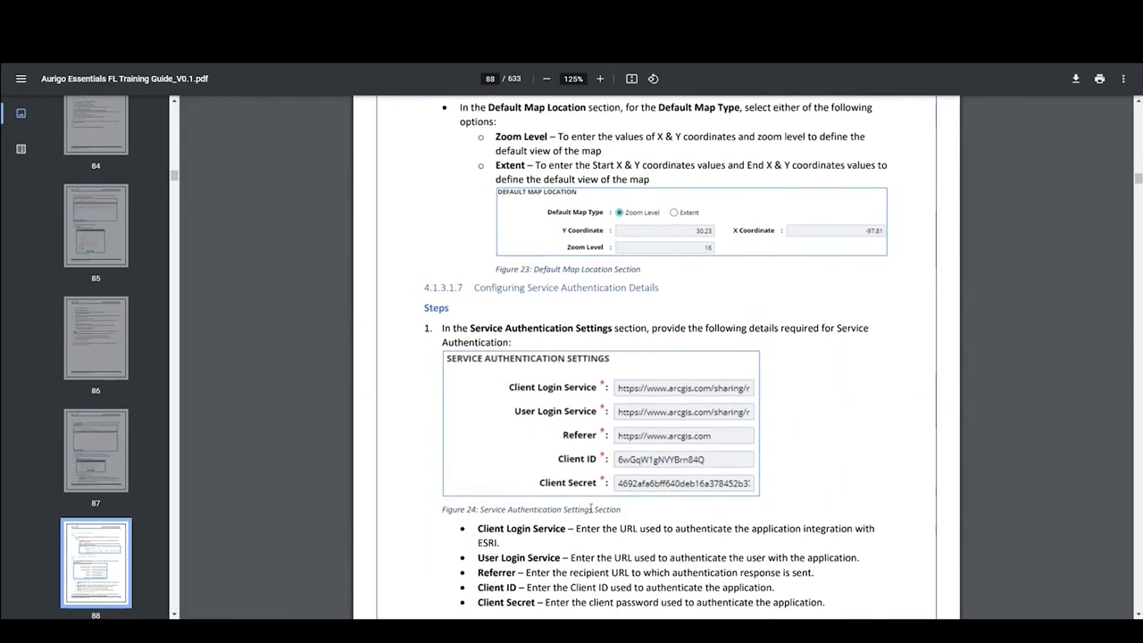
scroll(590, 508, down, 1)
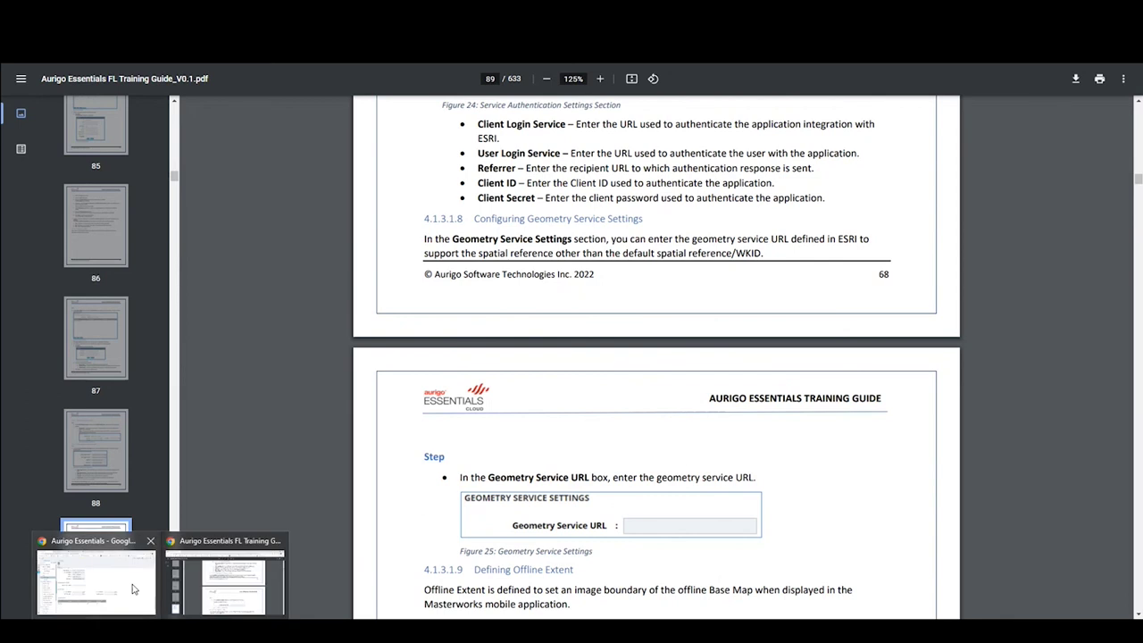
Switch back to Aurigo Essentials and review the Layers and Base Maps sections of the GIS Settings.
click(134, 590)
scroll(357, 338, up, 2)
scroll(426, 345, down, 9)
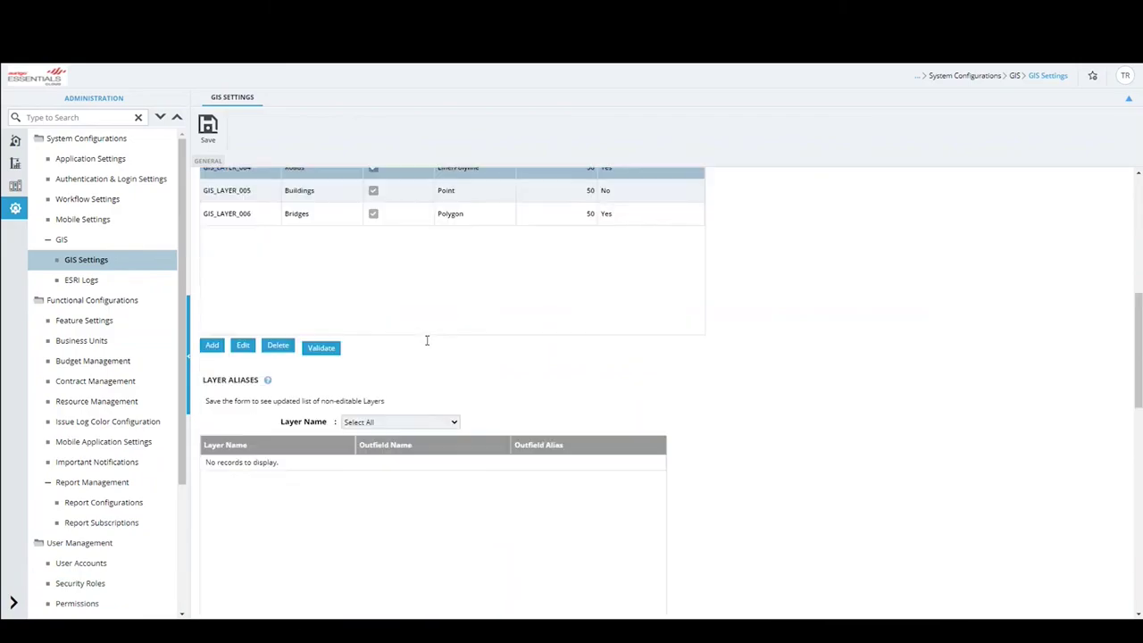
scroll(427, 345, up, 3)
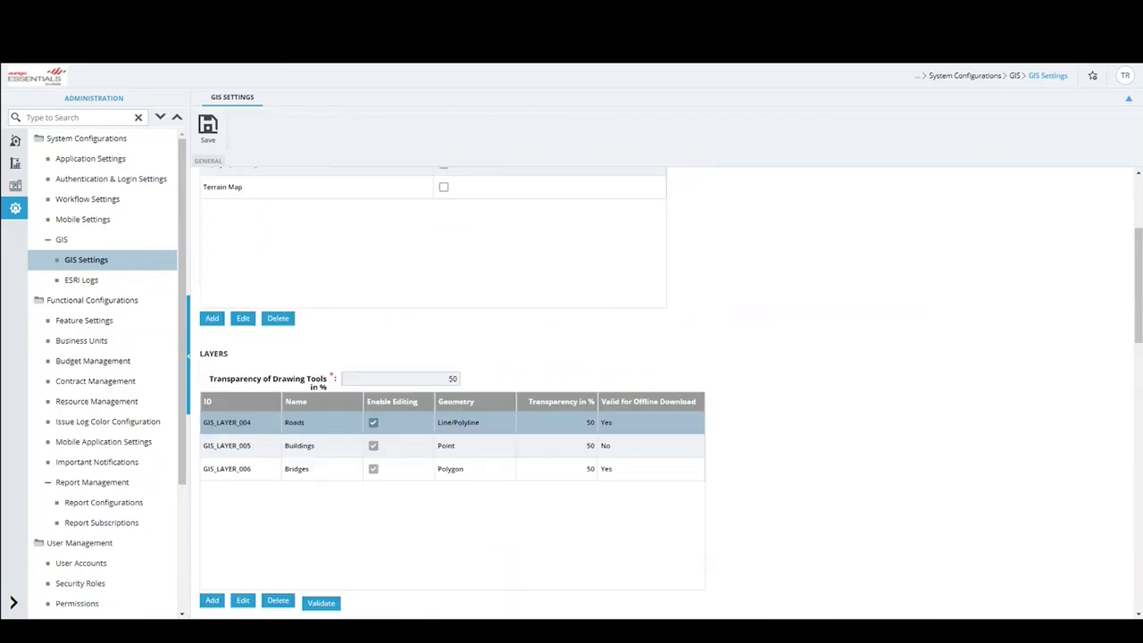
scroll(533, 319, down, 2)
scroll(533, 319, up, 4)
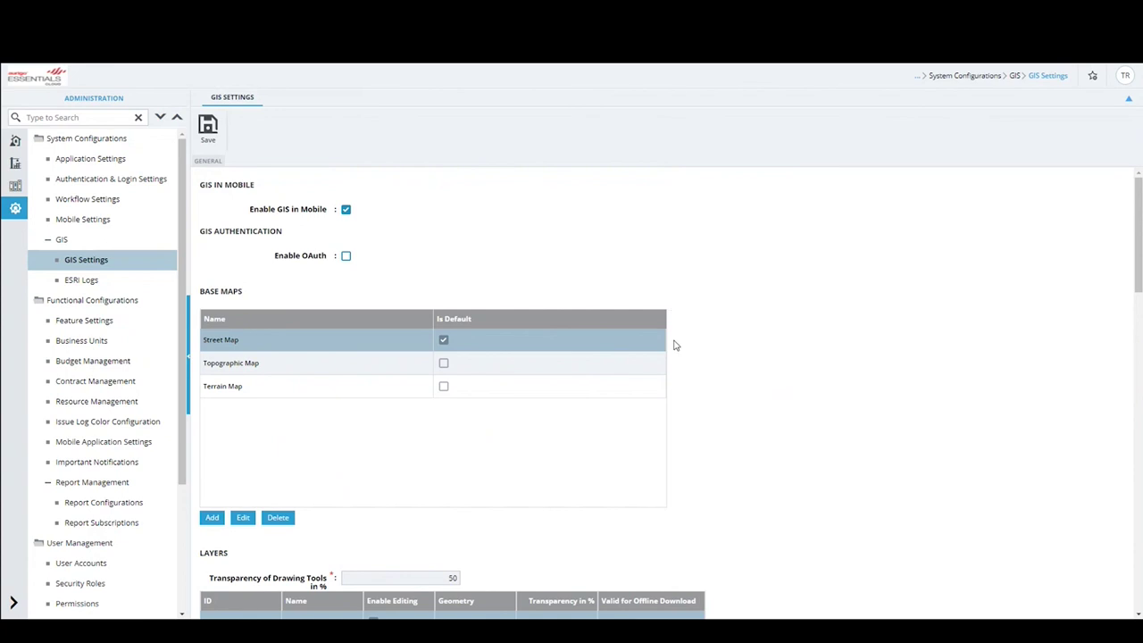
Review the Offline Extent and Offline Base Maps sections, view the blank New Offline Base Map form, and cancel it.
scroll(674, 342, down, 10)
scroll(676, 346, down, 3)
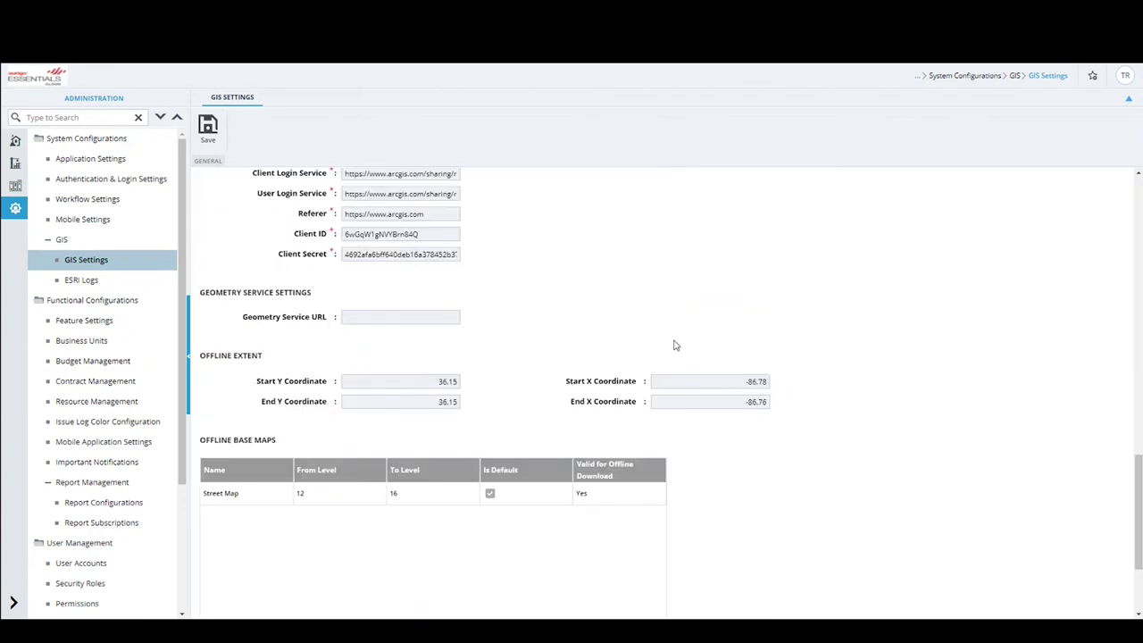
scroll(676, 345, up, 2)
scroll(676, 345, down, 2)
scroll(500, 405, down, 3)
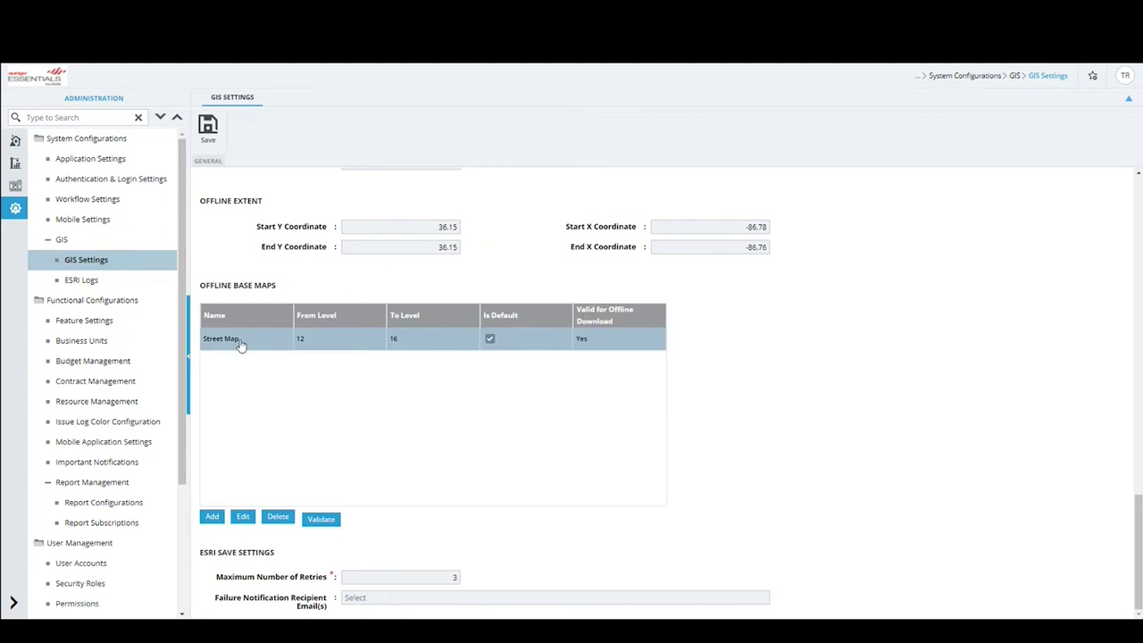
click(211, 517)
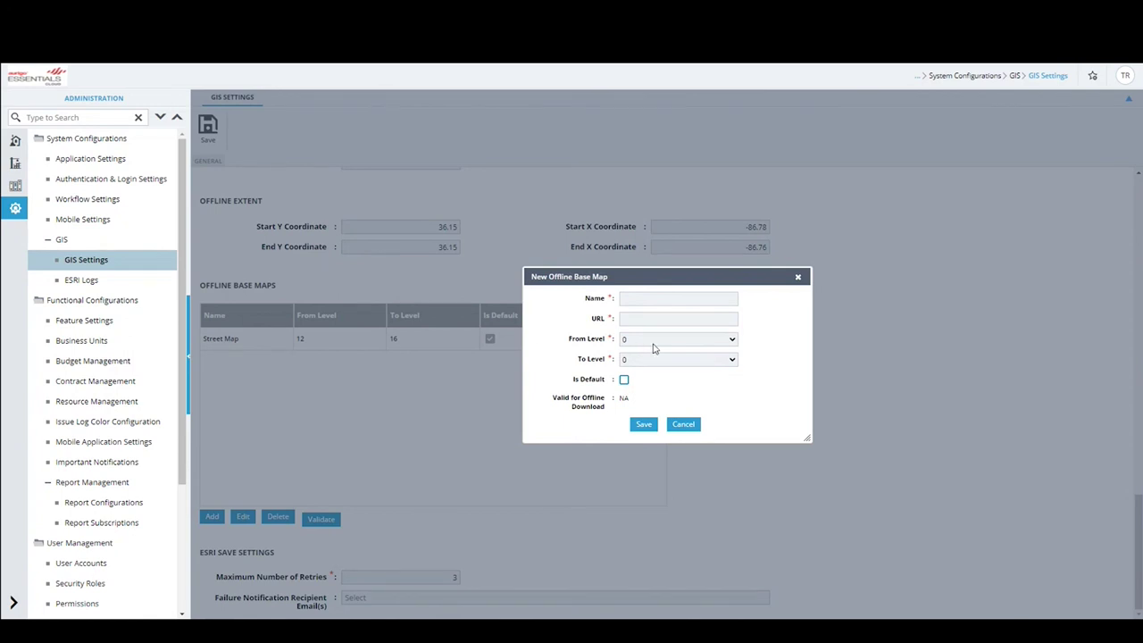
click(694, 429)
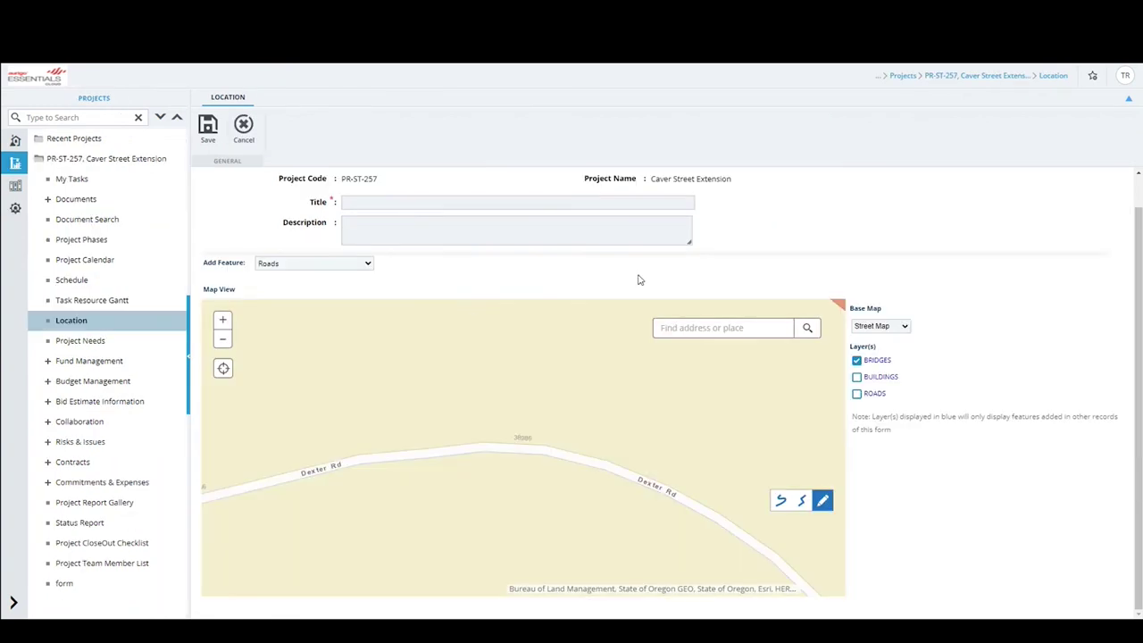
Cancel the new location record of the Caver Street Extension project and open the ESRI Logs under GIS administration.
click(231, 132)
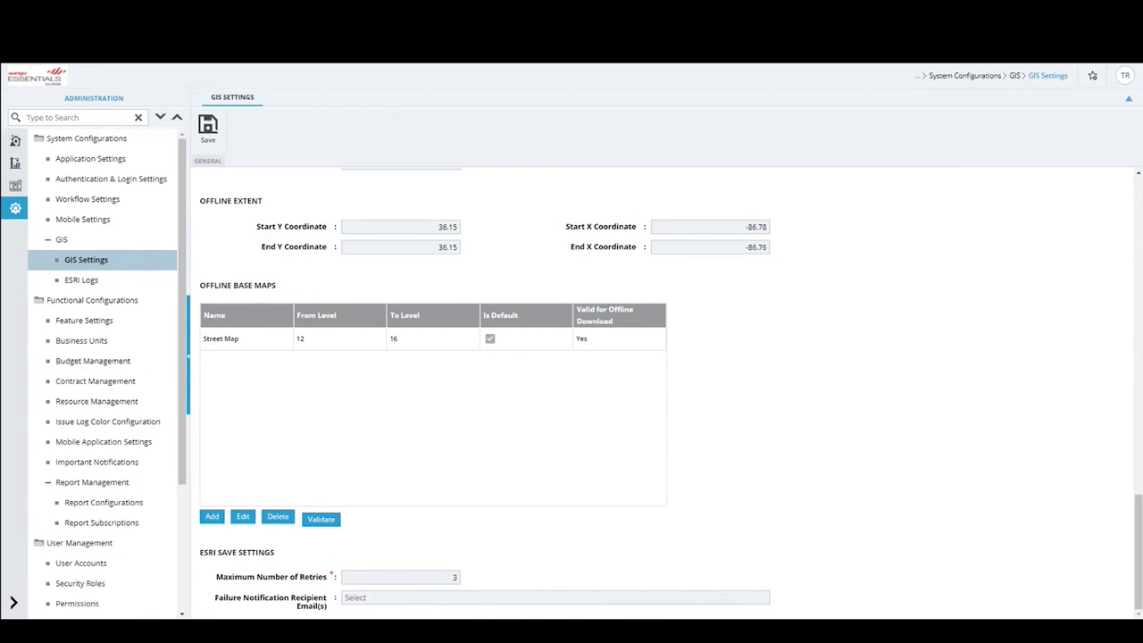
click(85, 282)
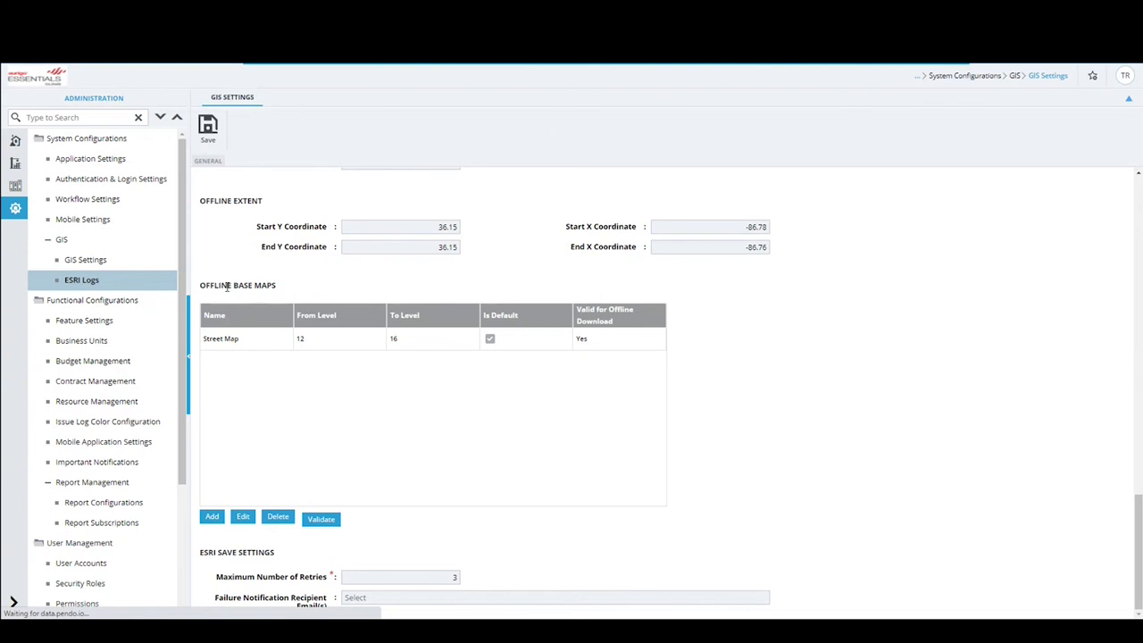